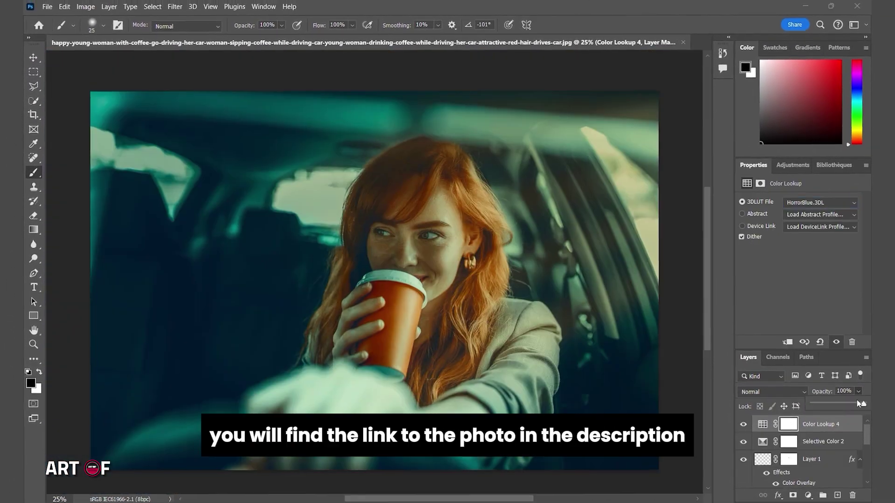
Step: Set the Color Lookup 4 layer's opacity to 38% and draw a black-to-white gradient at about 13° on its mask, shifting the gradient's midpoint
drag(857, 400, 829, 400)
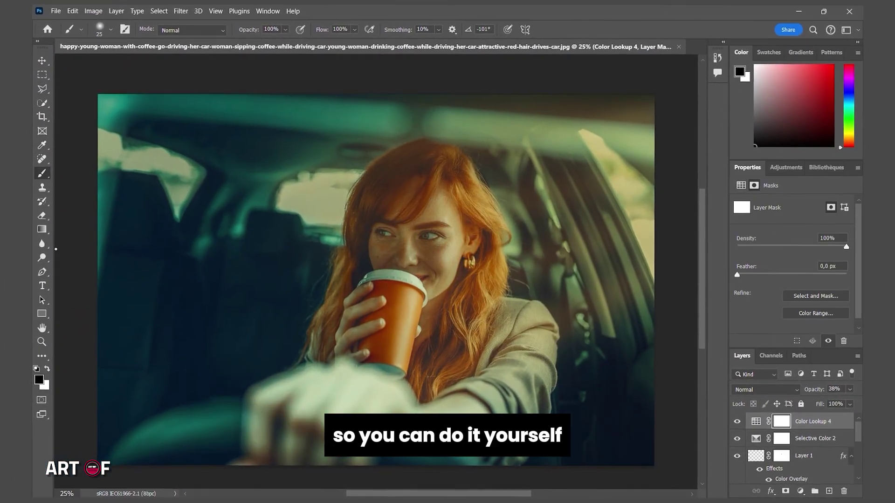
key(g)
drag(215, 329, 144, 337)
drag(414, 281, 550, 241)
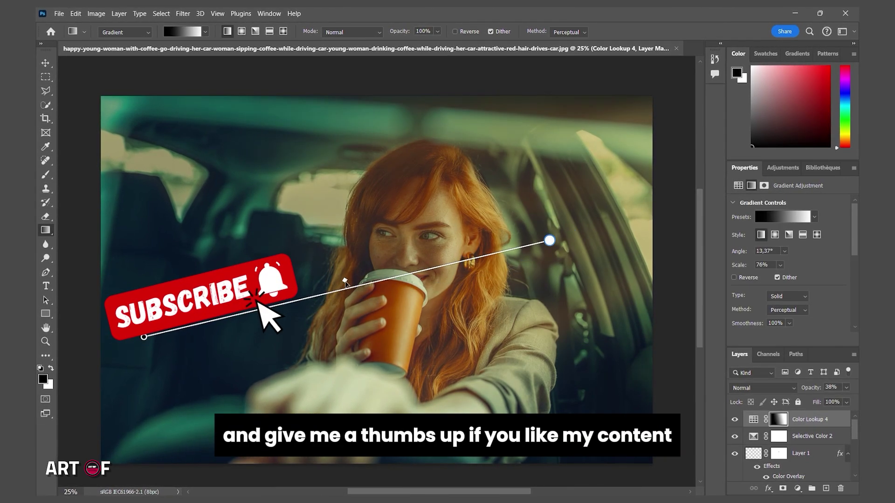
drag(346, 280, 410, 278)
key(v)
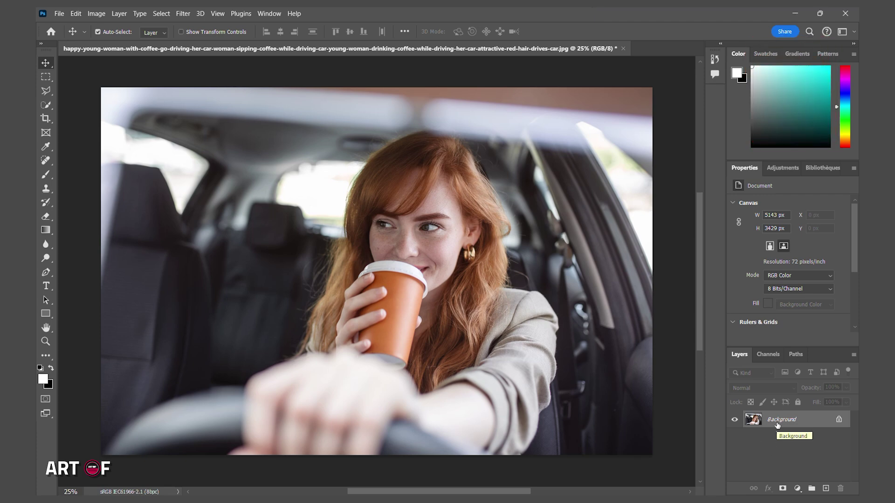
Step: Duplicate the Background layer and rename the copy "Backgound"
drag(777, 424, 782, 421)
key(ctrl+j)
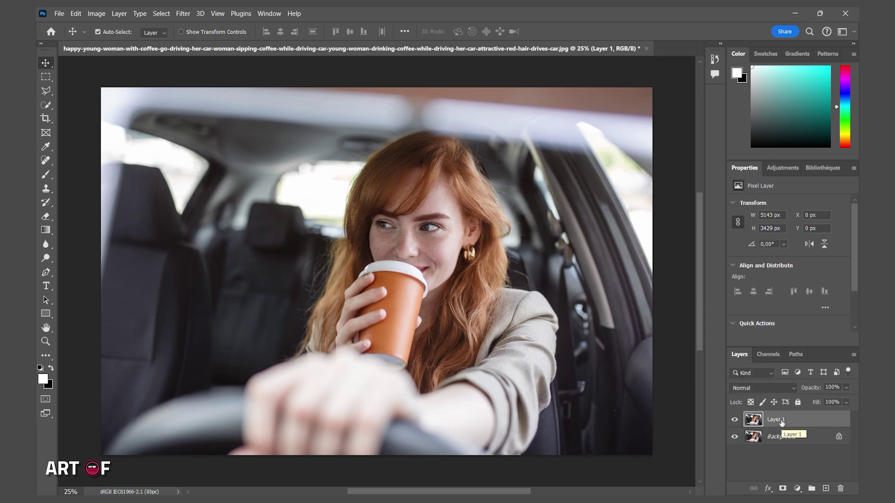
double_click(776, 420)
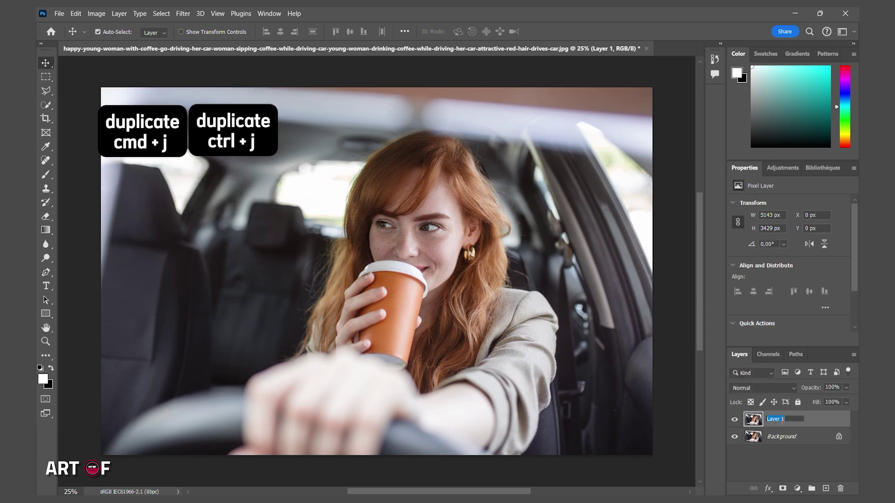
text(Backgo)
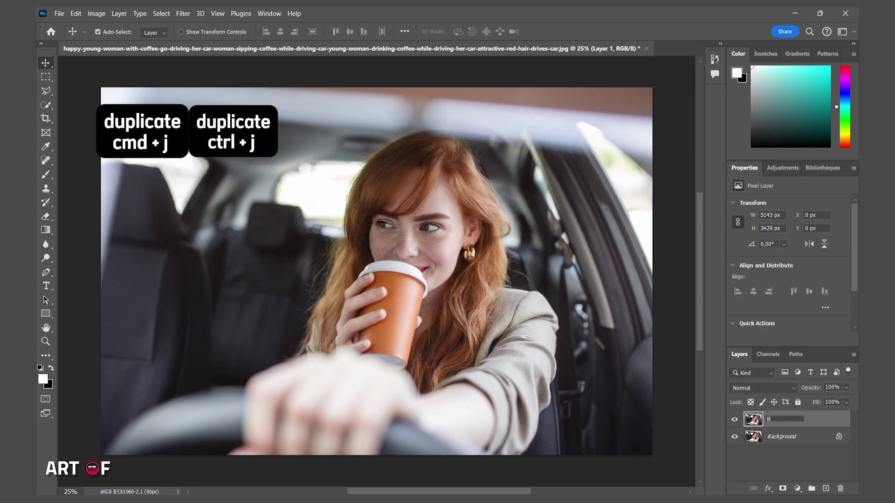
text(und)
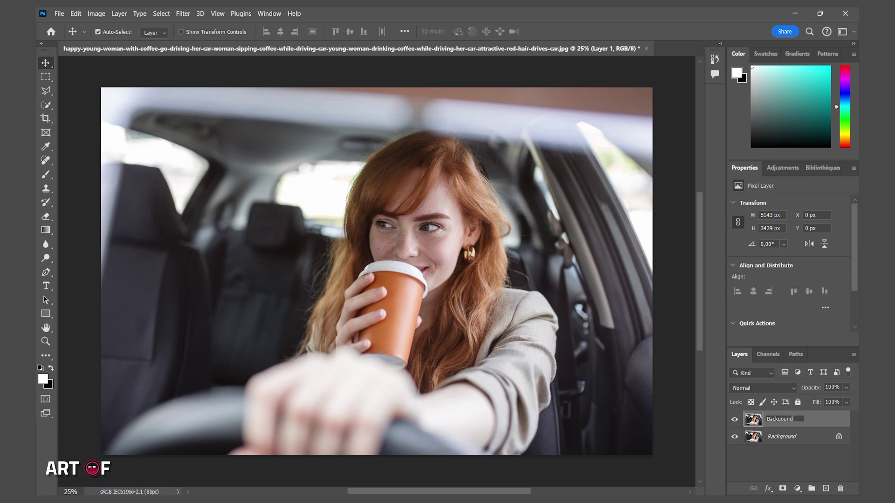
key(Return)
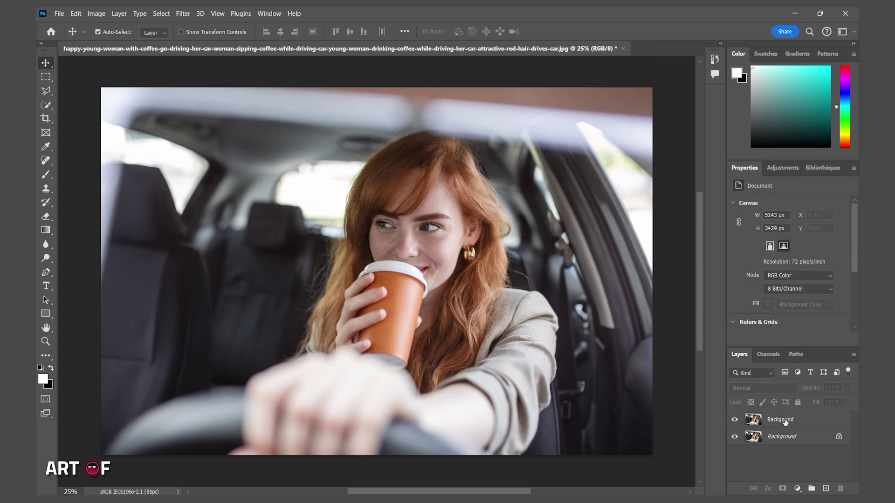
Step: Run Select Subject on the Backgound layer and copy the selected woman onto her own layer
scroll(788, 335, down, 3)
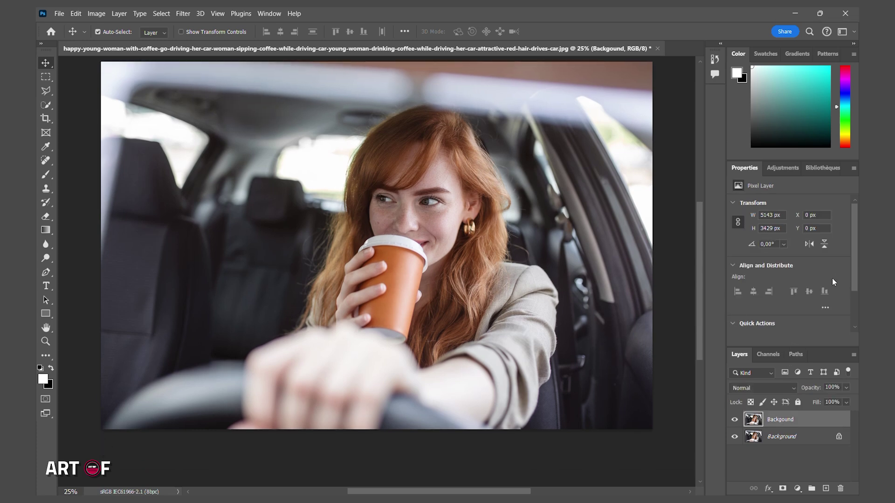
scroll(665, 310, up, 3)
scroll(667, 313, up, 1)
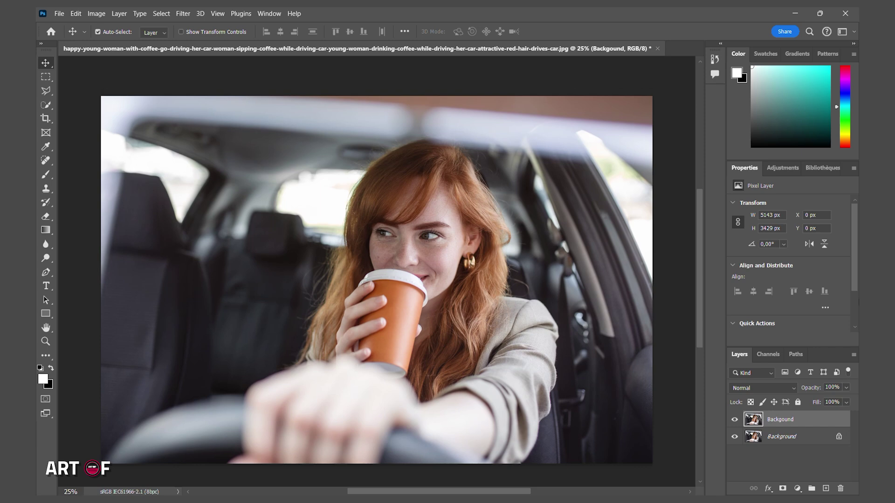
drag(855, 276, 818, 310)
click(789, 306)
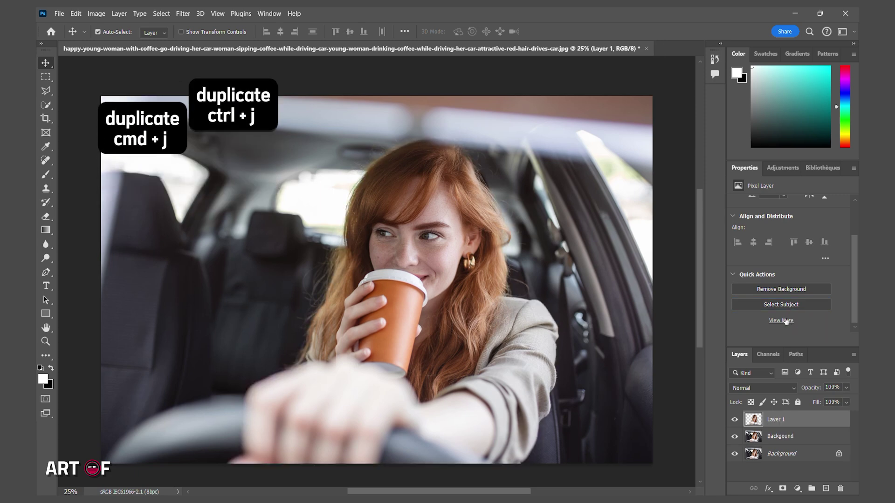
key(ctrl+j)
click(682, 266)
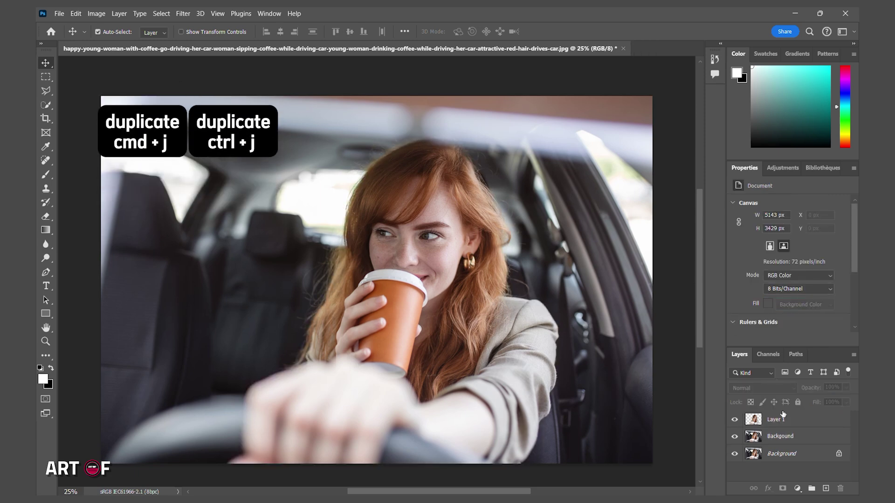
Step: Add an empty layer beneath the woman's cutout and set the foreground color to #6ca9aa
click(825, 488)
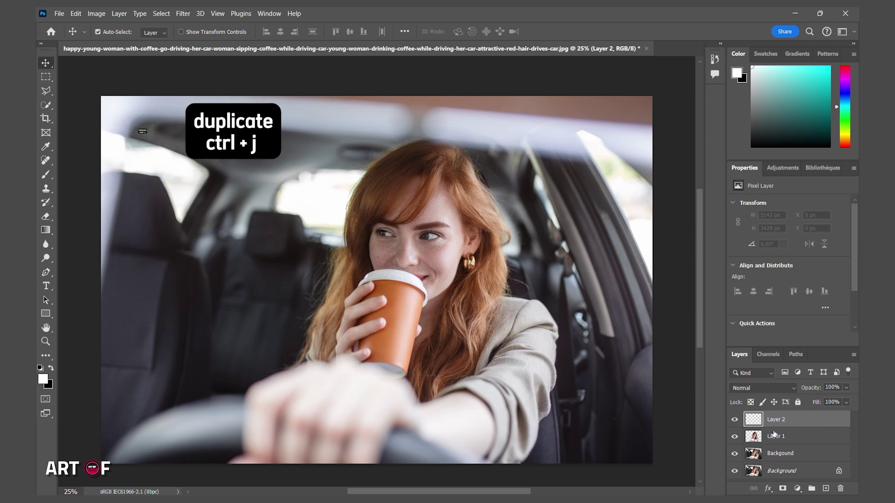
drag(777, 430, 778, 450)
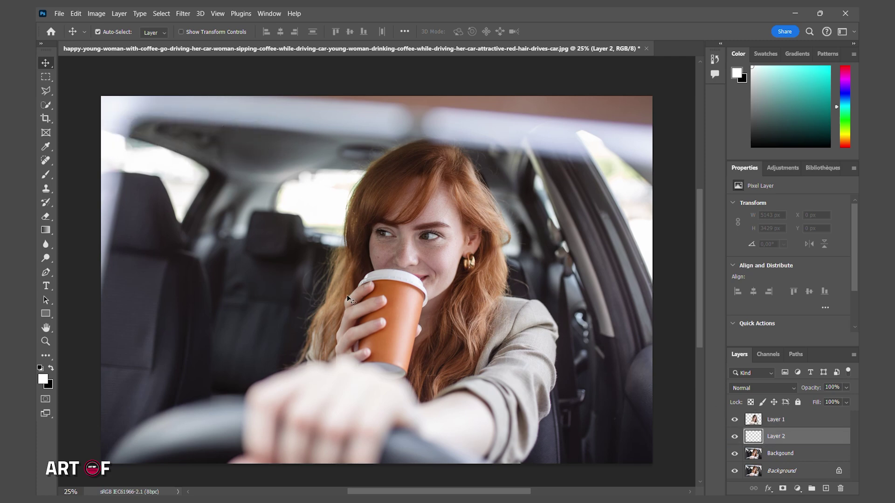
click(43, 379)
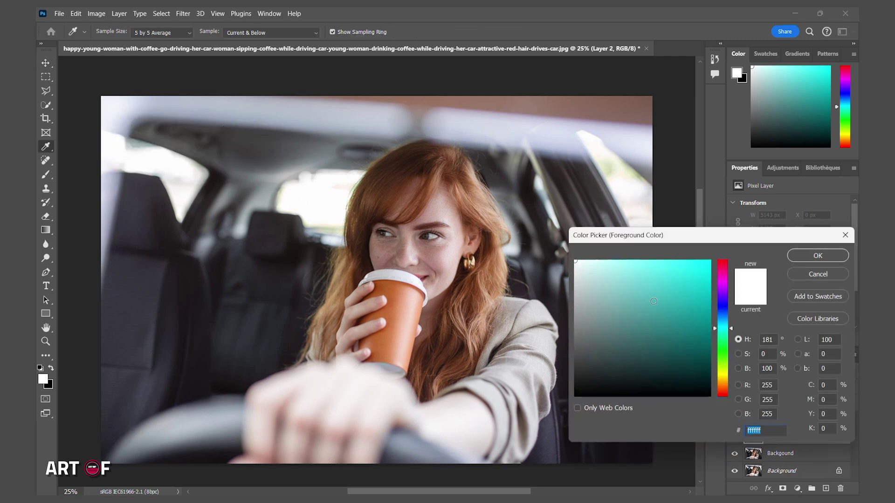
text(6cafb0)
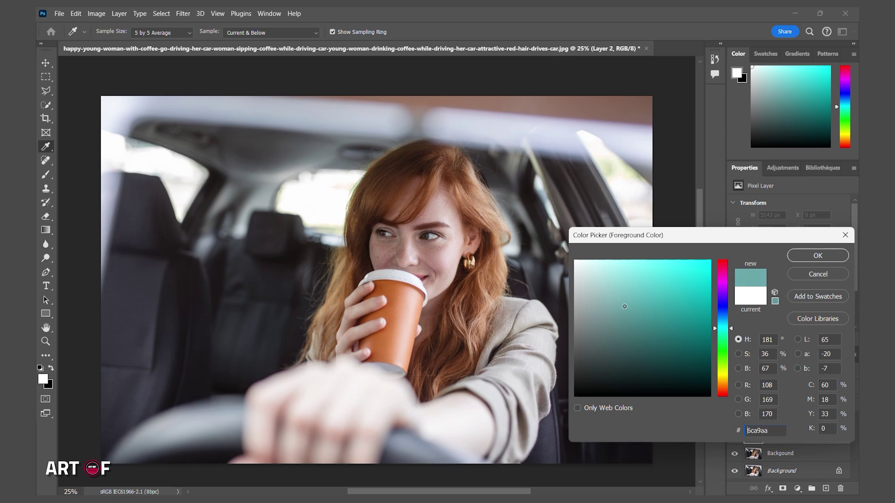
click(800, 255)
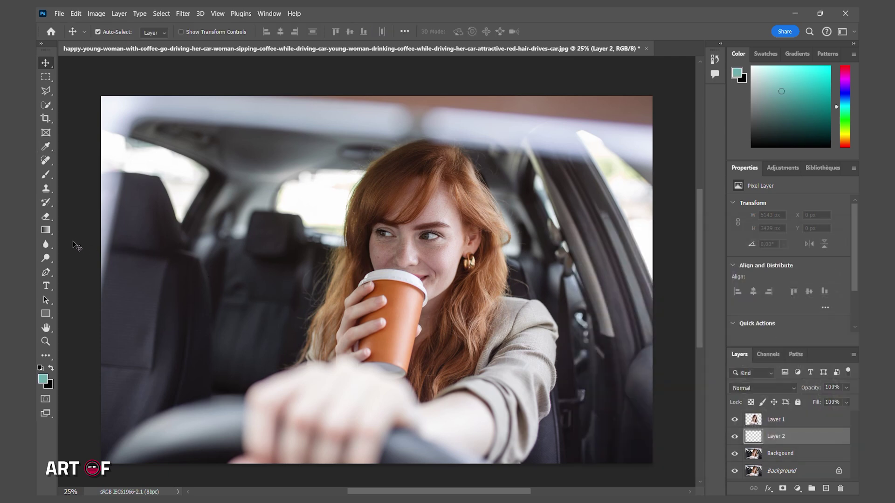
Step: Fill Layer 2 with the teal foreground color using the Paint Bucket, set its blend mode to Color and lower its opacity
click(45, 230)
click(80, 239)
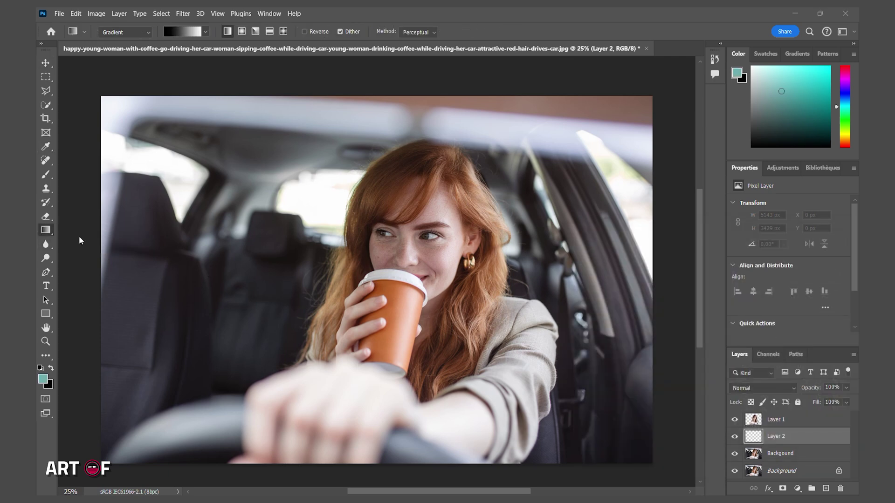
click(206, 259)
click(785, 387)
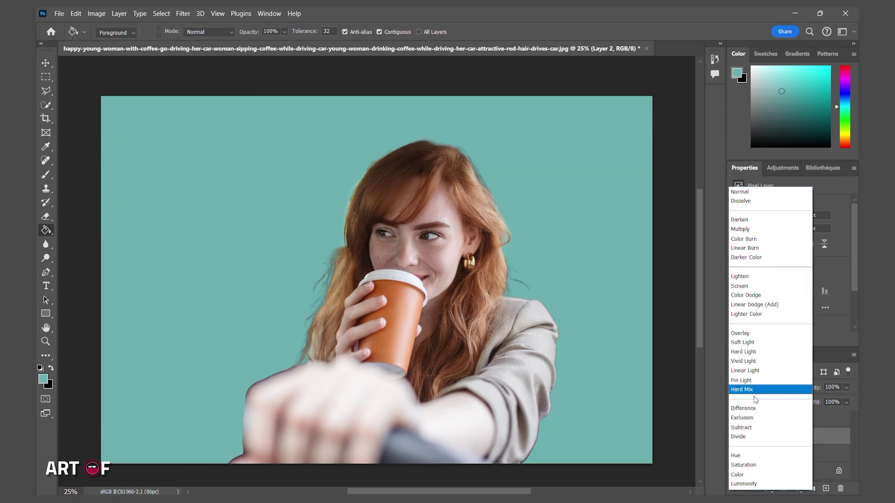
click(764, 475)
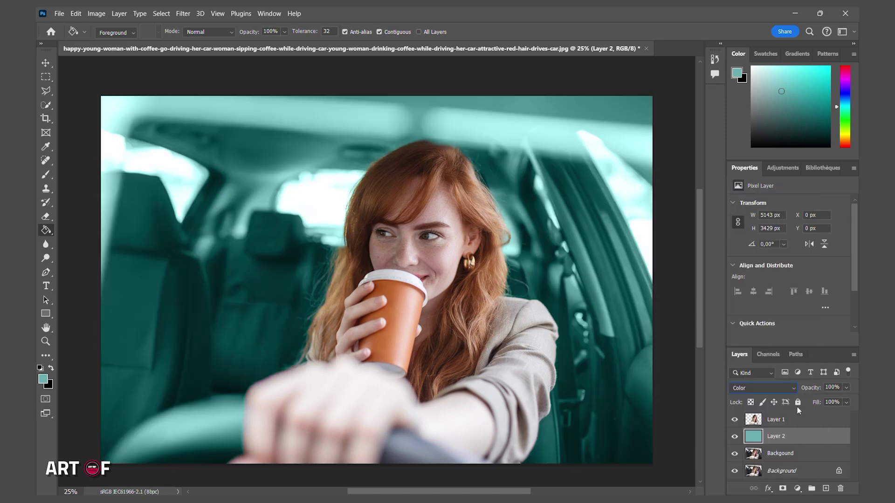
drag(846, 387, 808, 402)
key(Return)
Step: Group the Backgound layer, Layer 2 and Layer 1, and name the group "BASE"
click(785, 455)
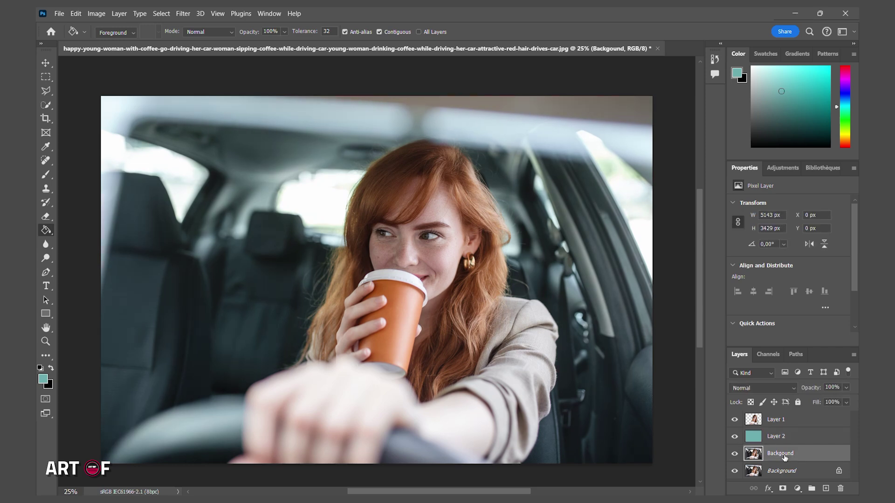
shift+click(787, 421)
key(ctrl+g)
double_click(773, 417)
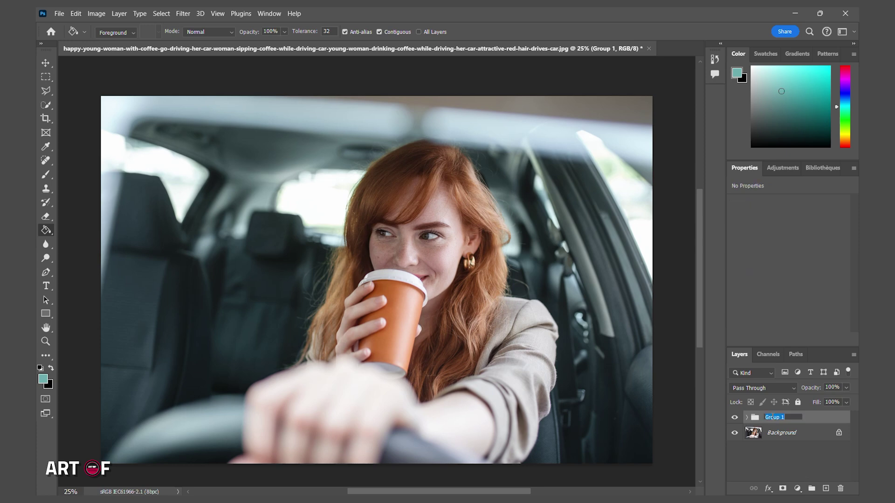
text(BASE)
key(Return)
click(797, 481)
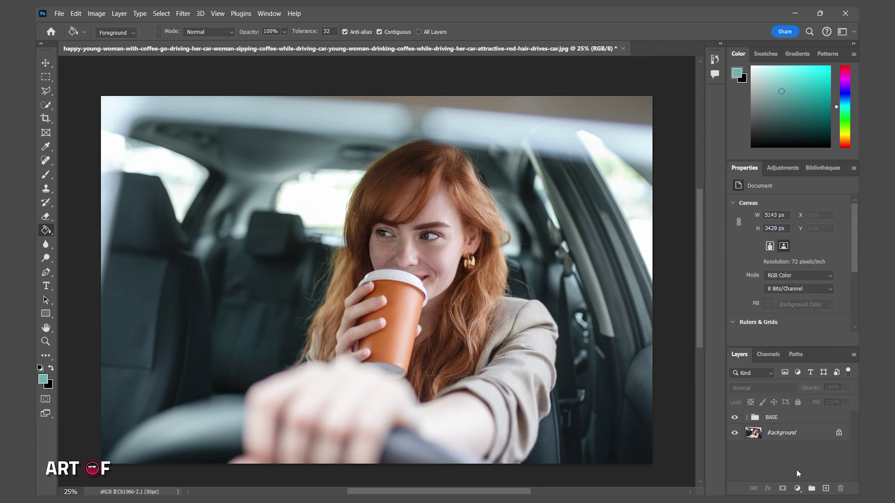
Step: Add a Curves adjustment above the BASE group, lifting the black point slightly and lowering the shadows, midtones and white point
click(798, 489)
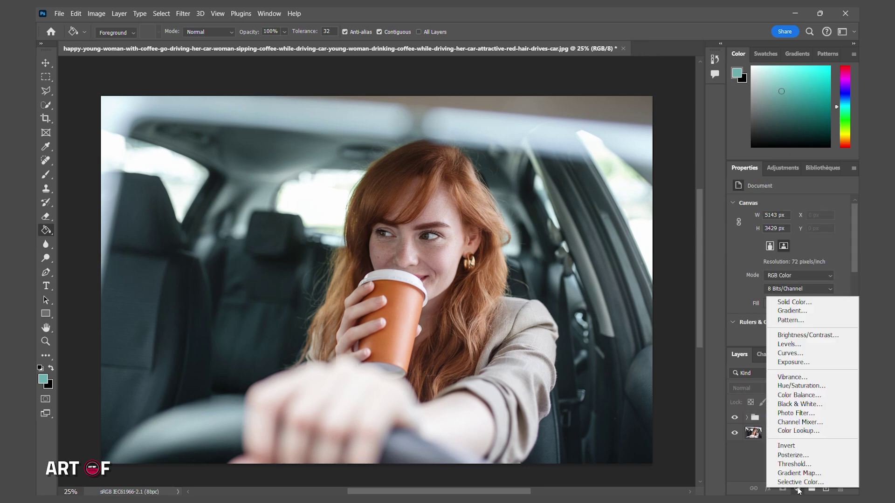
click(792, 354)
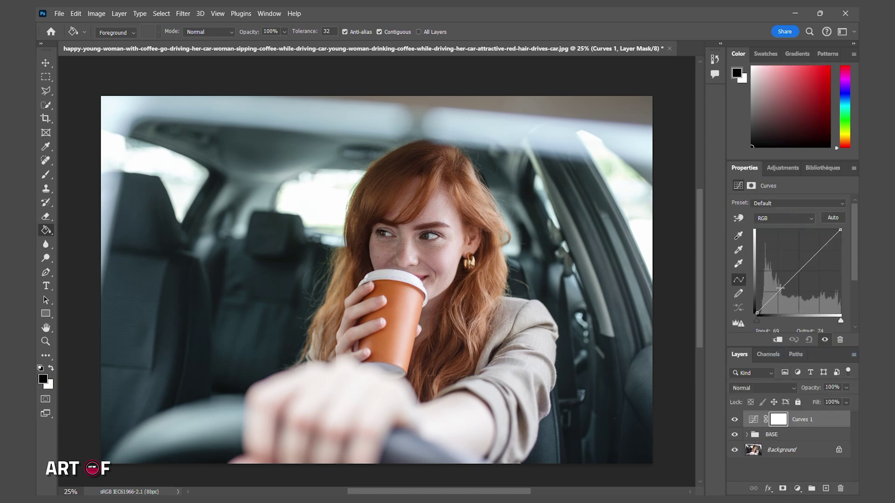
drag(775, 294, 755, 308)
drag(806, 274, 806, 271)
drag(840, 229, 841, 233)
drag(807, 272, 804, 274)
Step: Add a Curves adjustment directly above Layer 2 inside BASE, slightly lowering the white point and midtones and lifting the black point
click(748, 435)
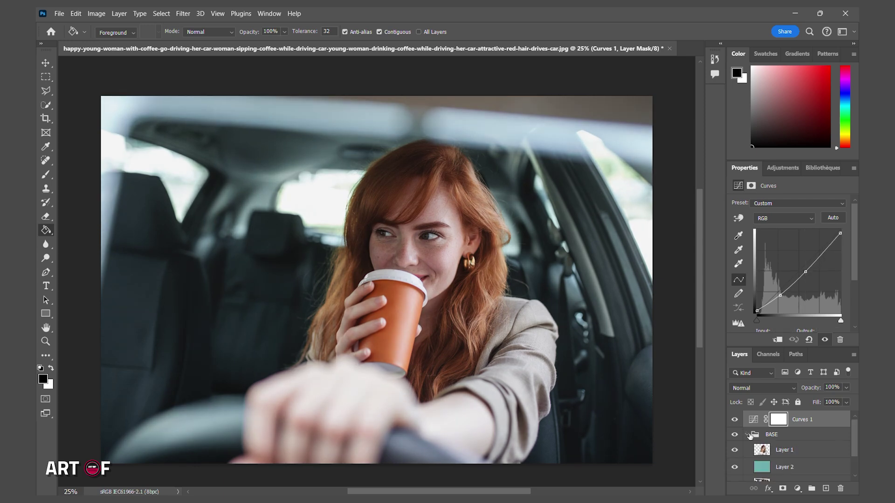
click(782, 468)
click(798, 488)
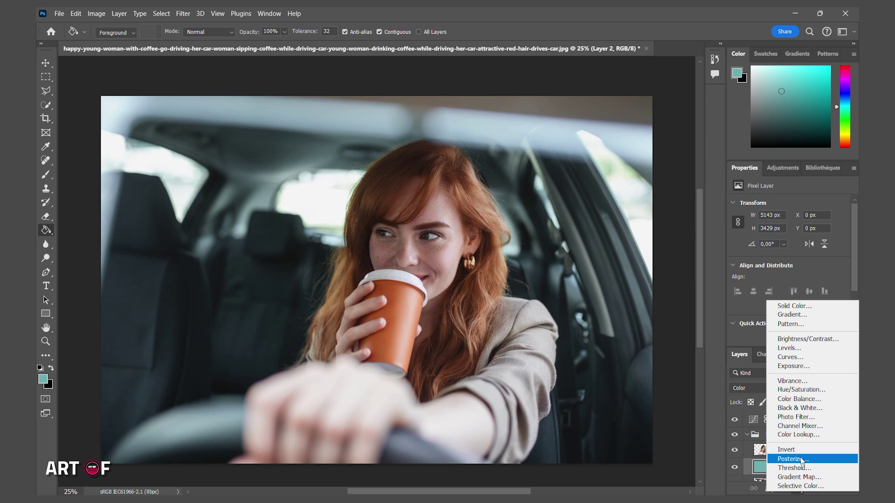
click(801, 358)
drag(840, 230, 841, 237)
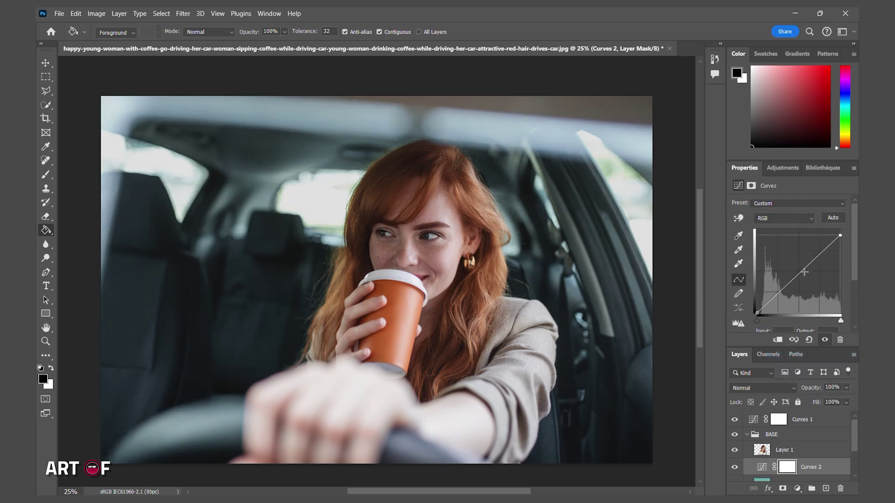
drag(795, 276, 797, 278)
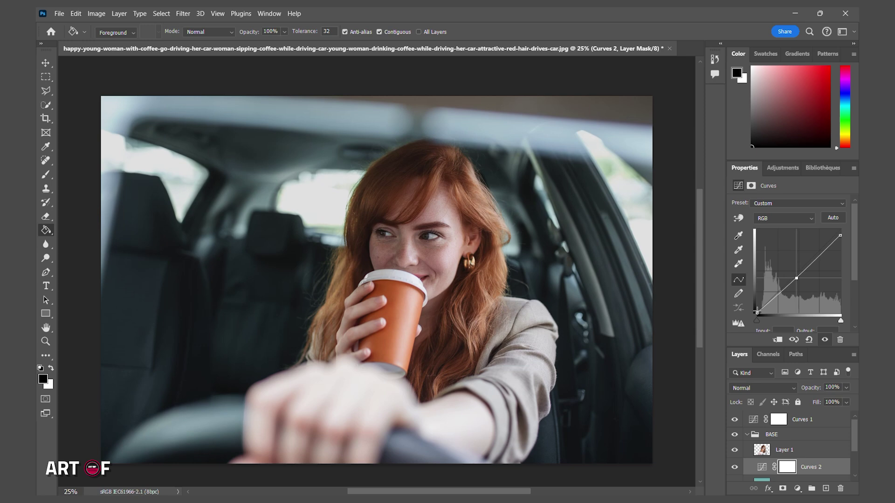
drag(756, 311, 755, 310)
click(747, 434)
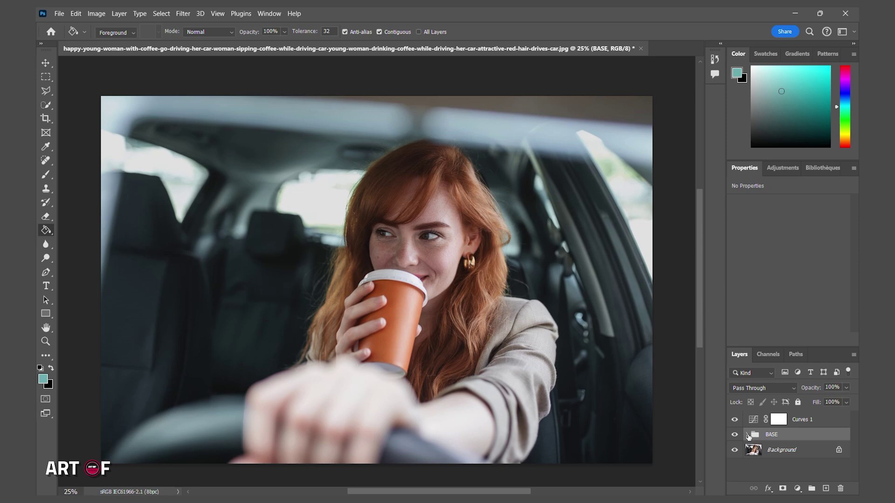
Step: Move the Curves 1 adjustment into the BASE group above Layer 1, then collapse the group
click(748, 435)
drag(797, 423, 778, 445)
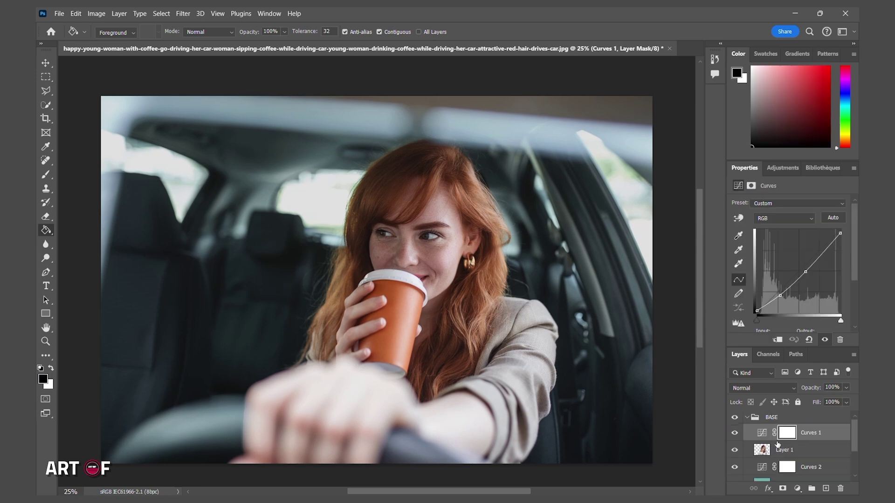
click(746, 418)
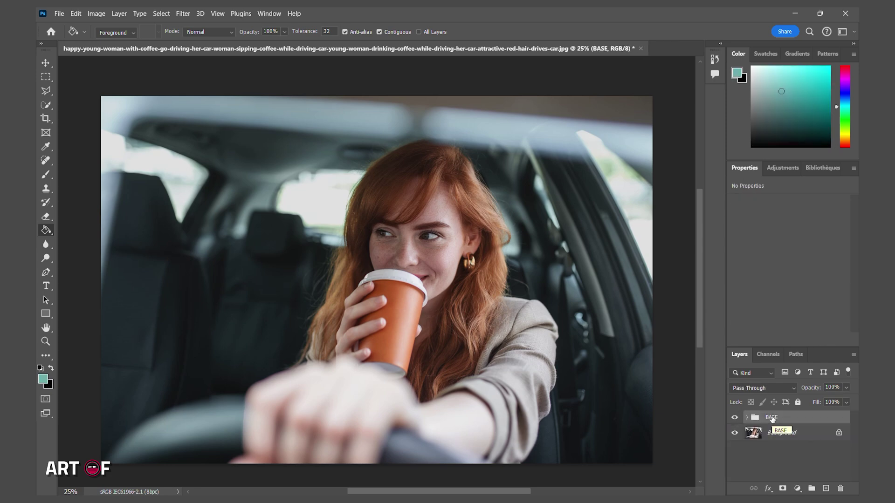
Step: Convert the BASE group to a smart object and duplicate it
right_click(772, 420)
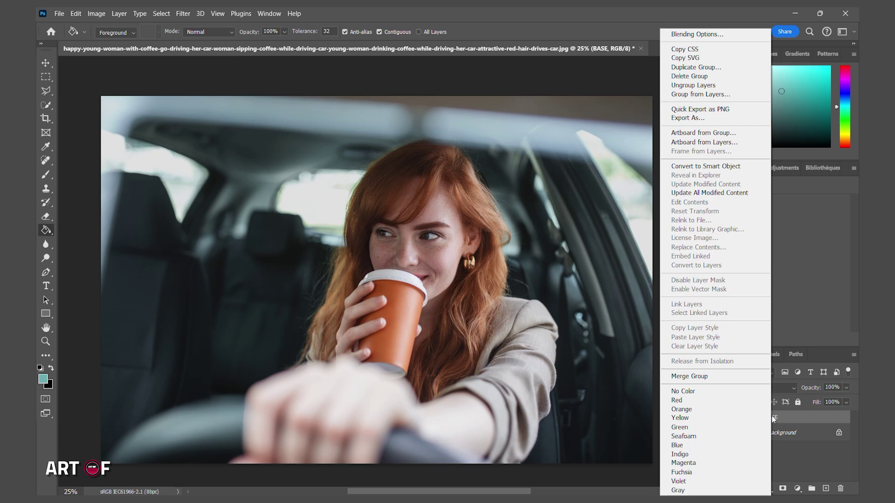
click(706, 167)
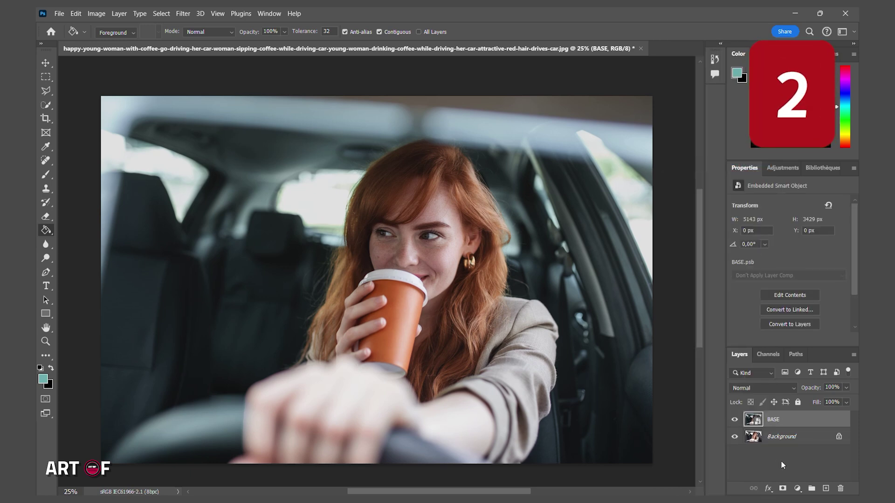
key(ctrl+j)
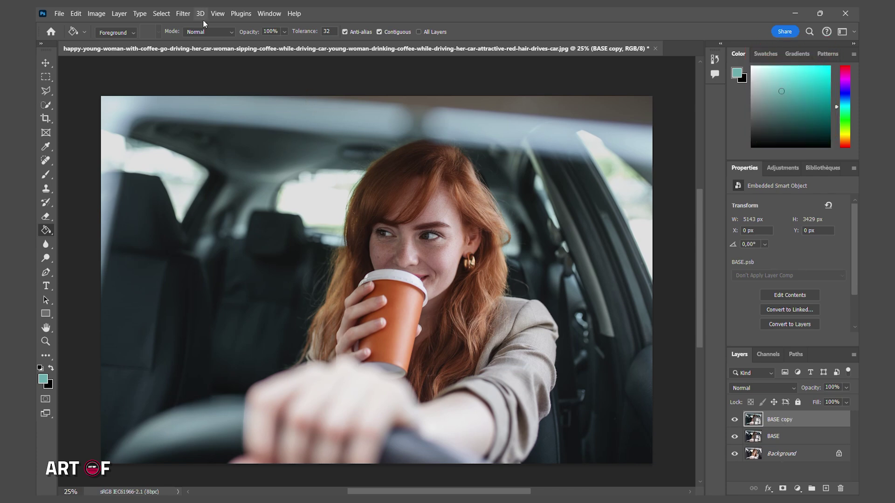
Step: Apply Camera Raw light settings to BASE copy: Exposure -0.25, Contrast -27, Highlights -93, Shadows +81, Whites -7 and Blacks +14, comparing before and after
click(186, 14)
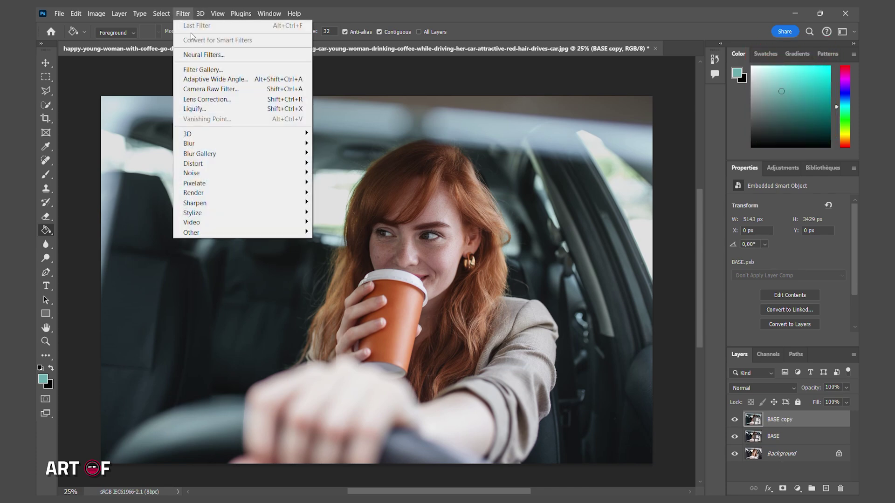
click(205, 90)
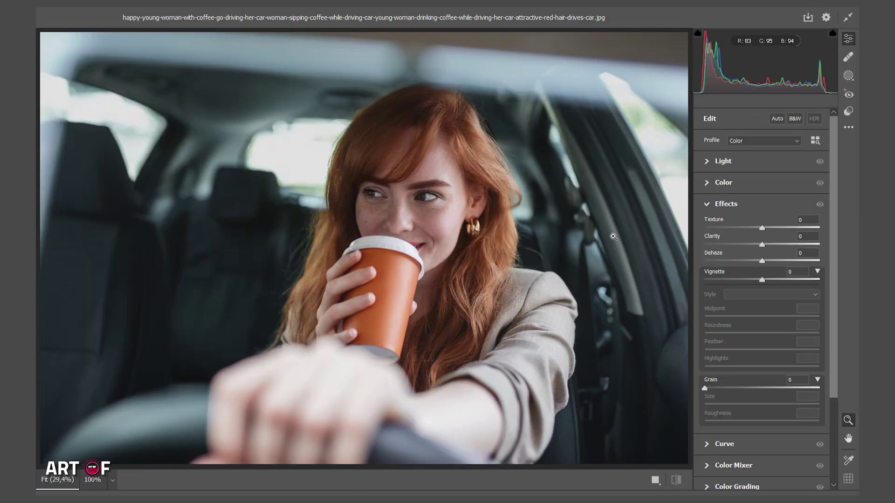
click(741, 163)
drag(762, 236, 809, 236)
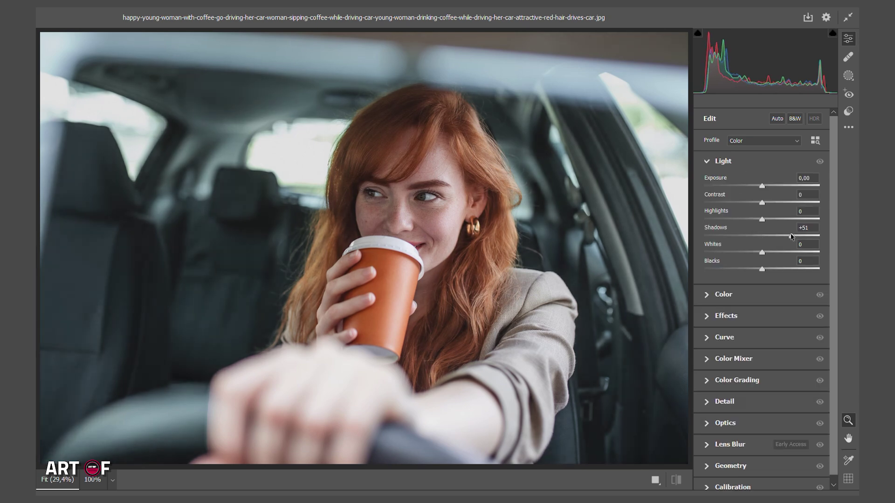
drag(761, 217, 760, 186)
click(748, 204)
drag(762, 252, 770, 269)
click(820, 162)
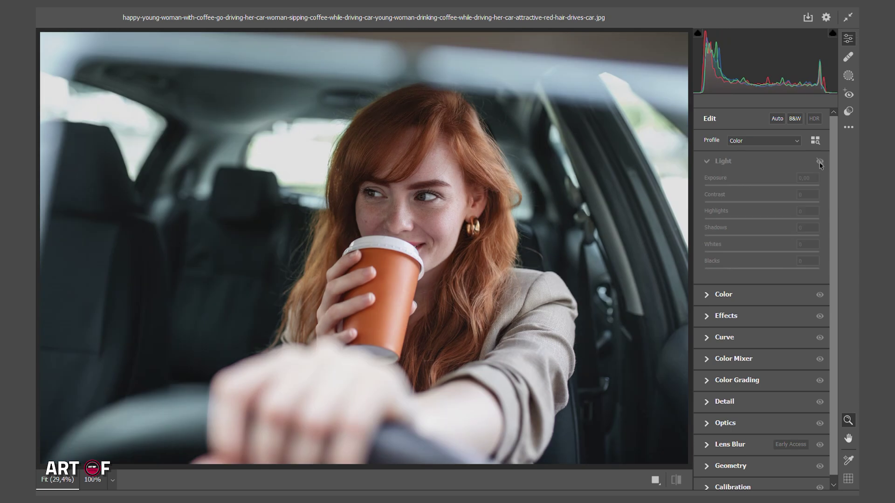
click(820, 162)
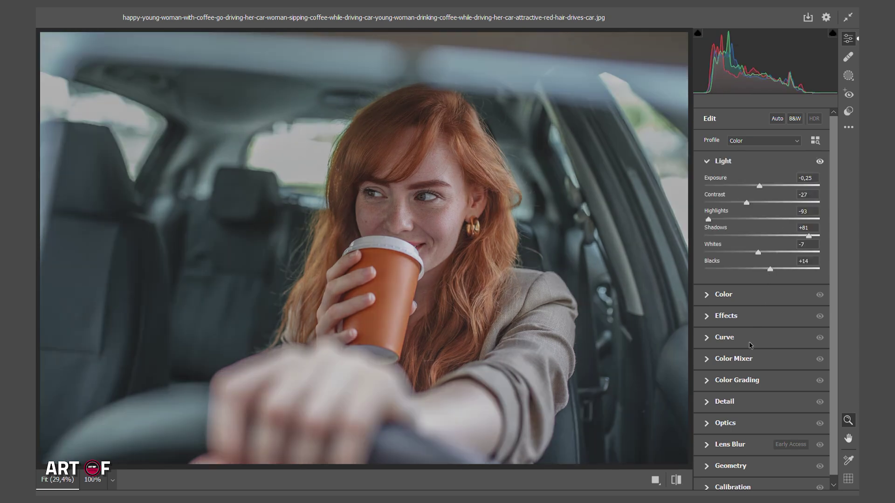
Step: Raise the green defringe amount strongly, extend its green hue range toward the yellows, and apply the Camera Raw filter
click(748, 420)
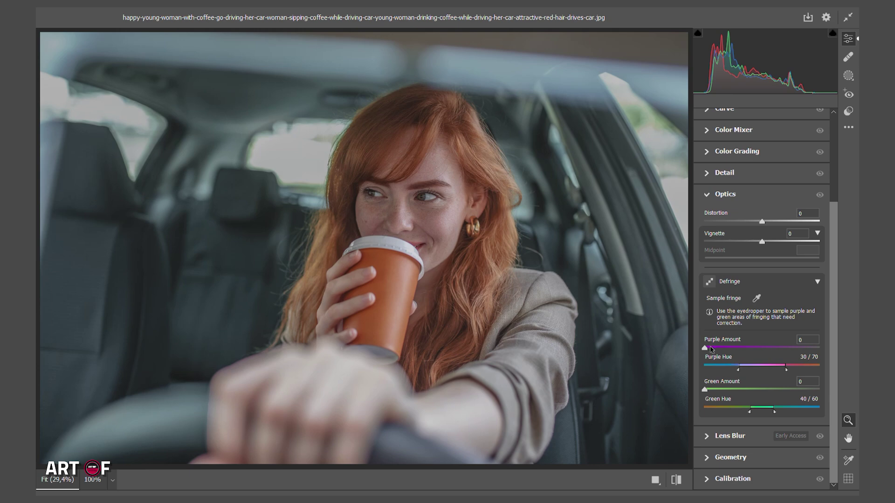
drag(718, 390, 821, 394)
drag(750, 414, 725, 414)
key(Return)
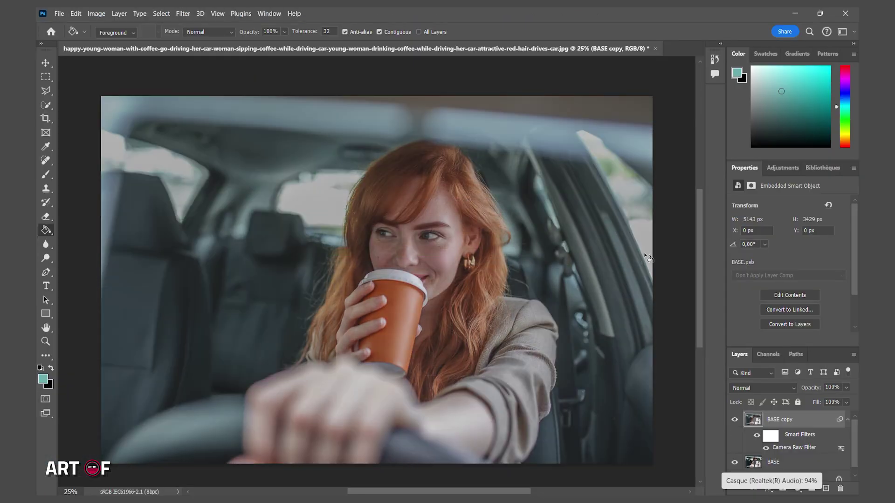
Step: Delete the original BASE layer, rename BASE copy to BASE, and compare it with the Background
click(735, 462)
click(788, 463)
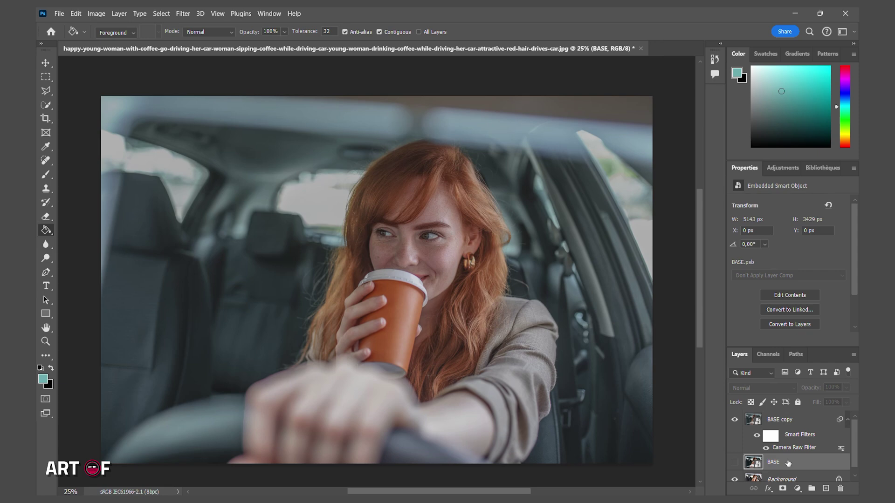
key(Delete)
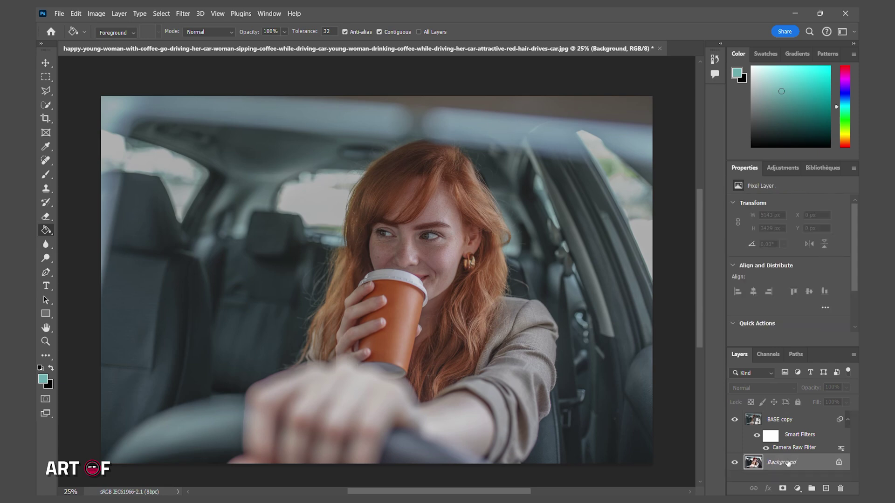
double_click(786, 420)
text(BASE)
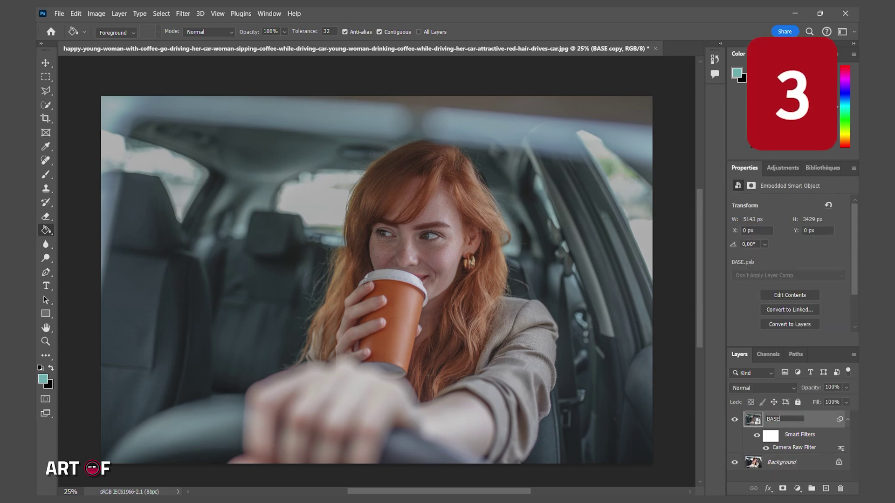
key(Return)
click(735, 421)
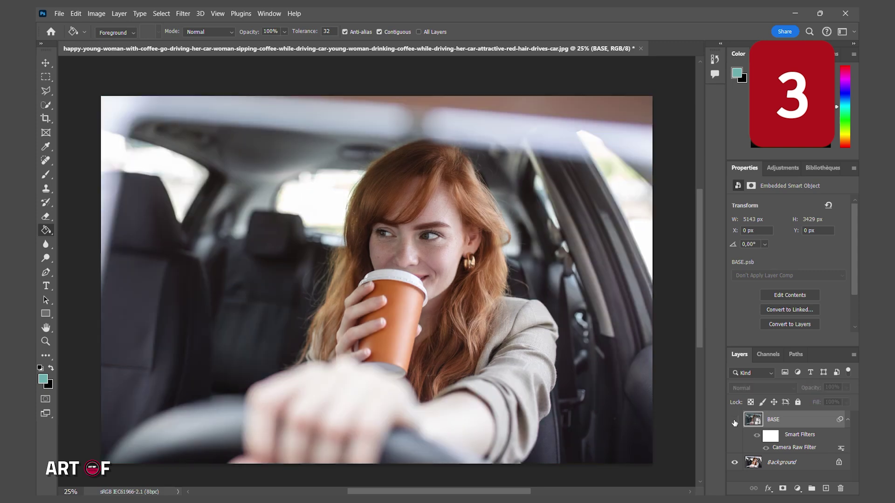
click(735, 420)
Step: Add a Selective Color adjustment above the BASE layer and adjust its Reds
click(797, 488)
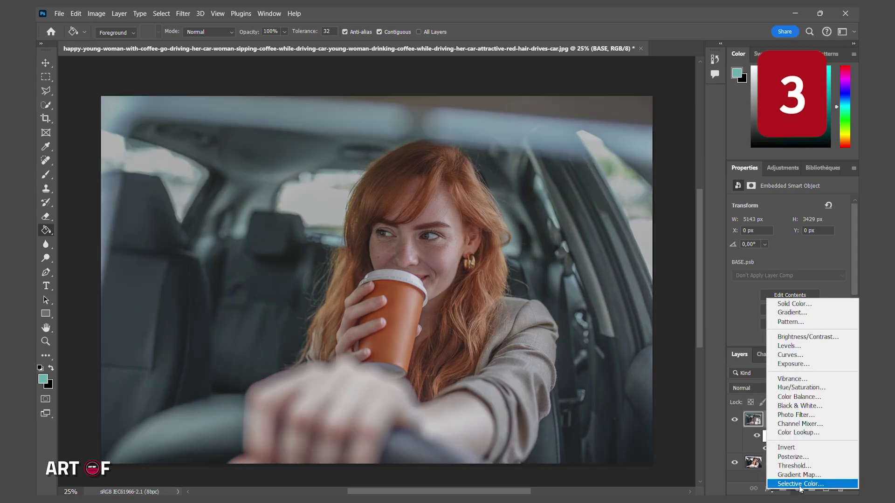
click(800, 485)
drag(789, 239, 795, 301)
Step: Set the Selective Color Yellows to Cyan -10, Magenta -19, Yellow +11 and Black +28
click(799, 215)
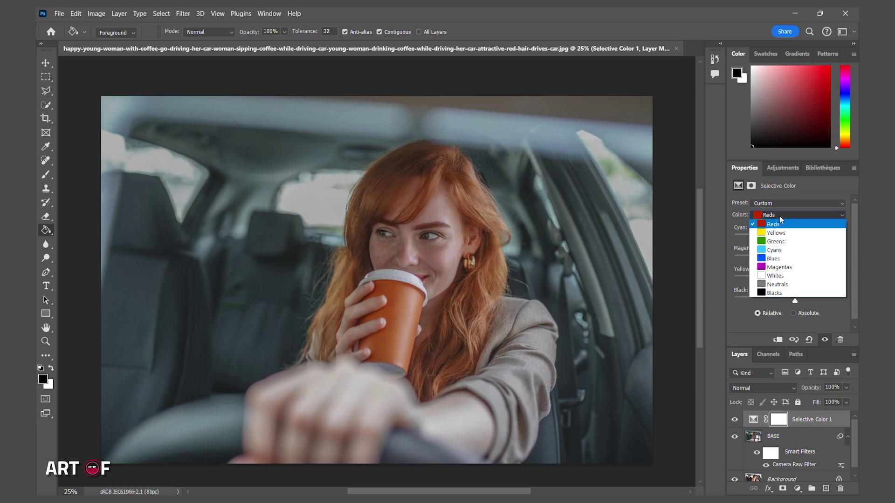
click(774, 224)
drag(784, 239, 778, 260)
drag(789, 280, 792, 279)
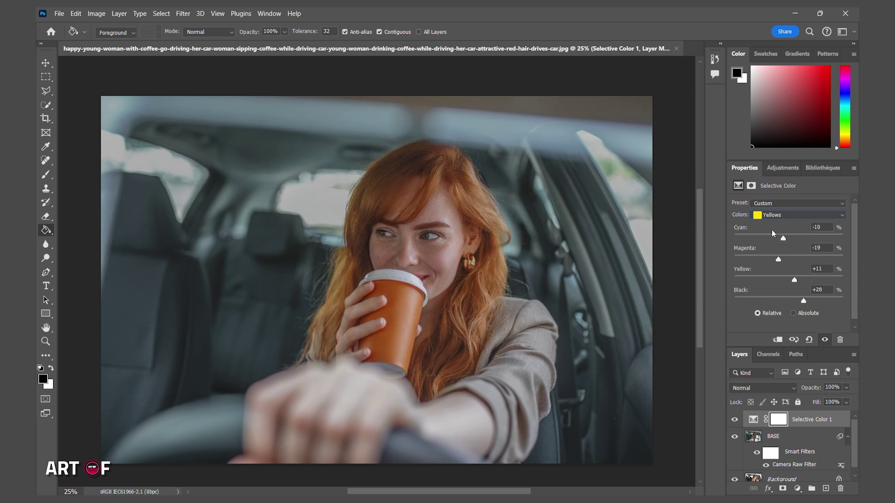
Step: Shift the cool ranges of the Selective Color adjustment, including Blues, toward a deeper teal with more Cyan and Black
click(799, 215)
click(774, 244)
drag(788, 301, 800, 239)
click(797, 216)
click(795, 255)
drag(770, 300, 814, 301)
drag(754, 278, 807, 237)
Step: Slightly raise Black for the Whites in the Selective Color adjustment
click(790, 217)
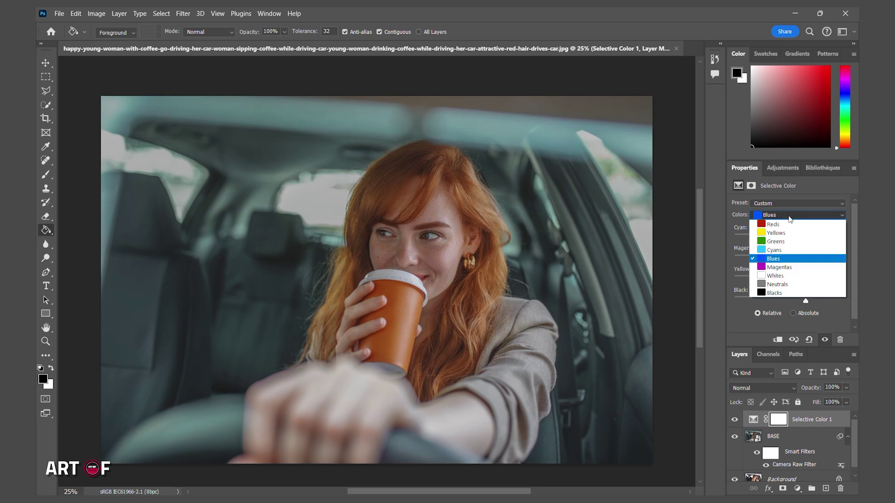
click(789, 279)
drag(788, 301, 797, 304)
Step: Set the Selective Color Neutrals to Yellow +7 and Black +8 with slightly more Cyan, and compare before and after
click(787, 216)
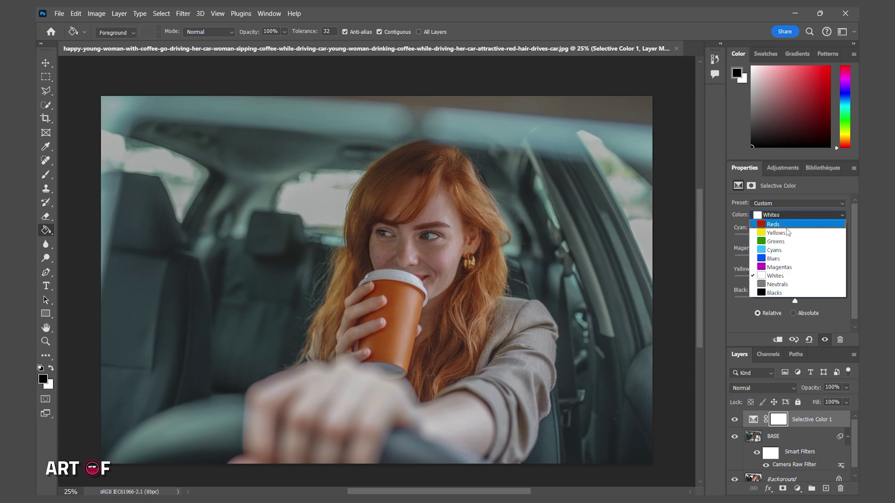
click(787, 284)
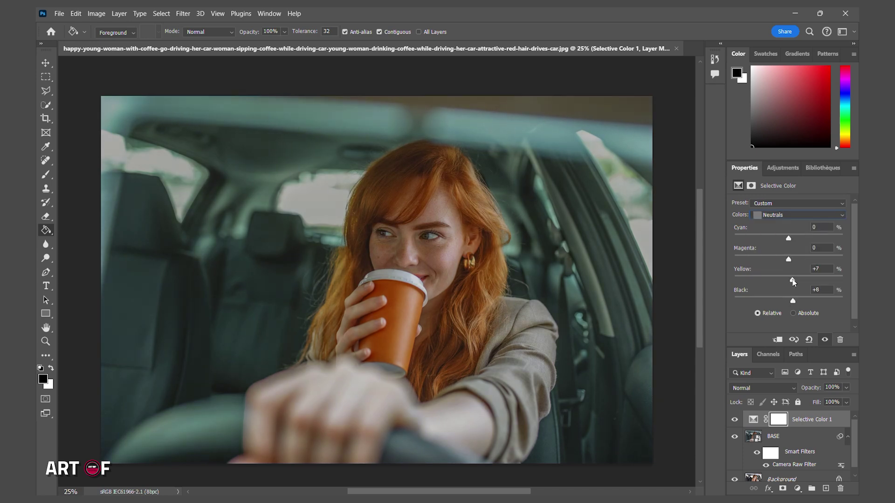
drag(788, 259, 788, 259)
drag(787, 239, 792, 239)
click(735, 420)
click(734, 421)
Step: Set the Selective Color Blacks to Cyan +3, Magenta +2 and Yellow -3, and compare before and after
click(775, 219)
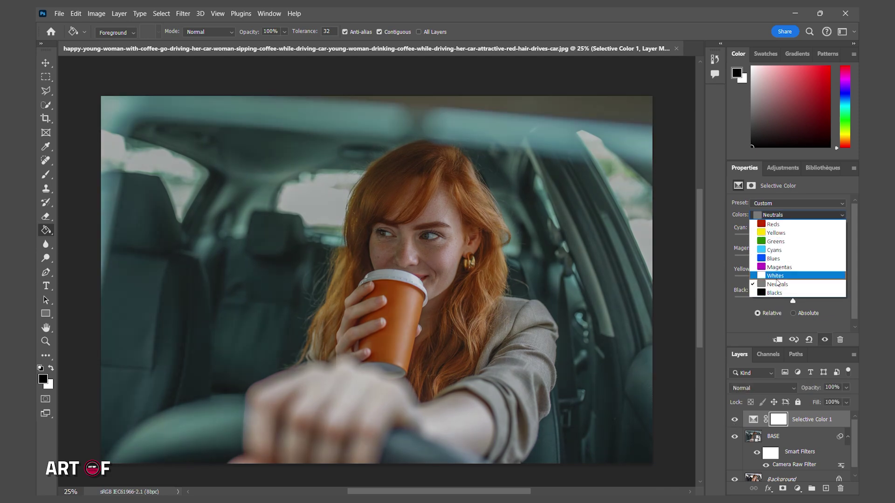
click(782, 280)
drag(792, 299, 792, 242)
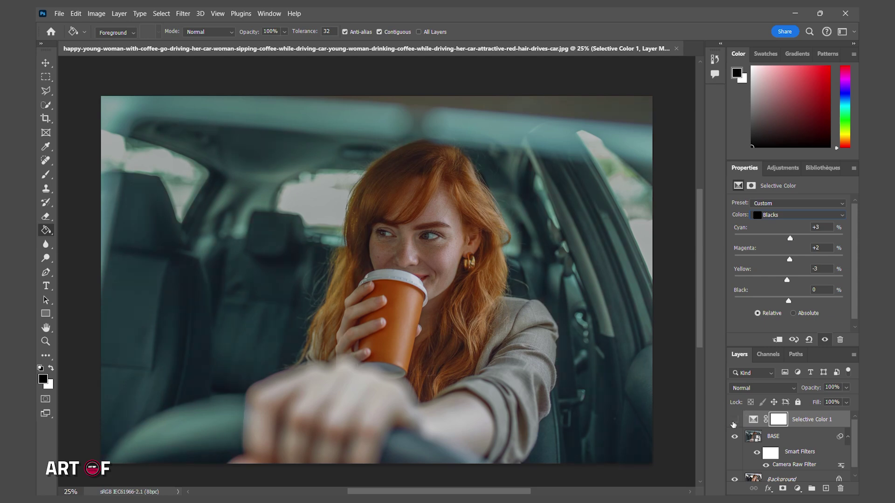
click(734, 420)
click(735, 421)
Step: Add a Curves adjustment above Selective Color 1, slightly lowering the Red channel's white point and moving its black point inward
click(798, 489)
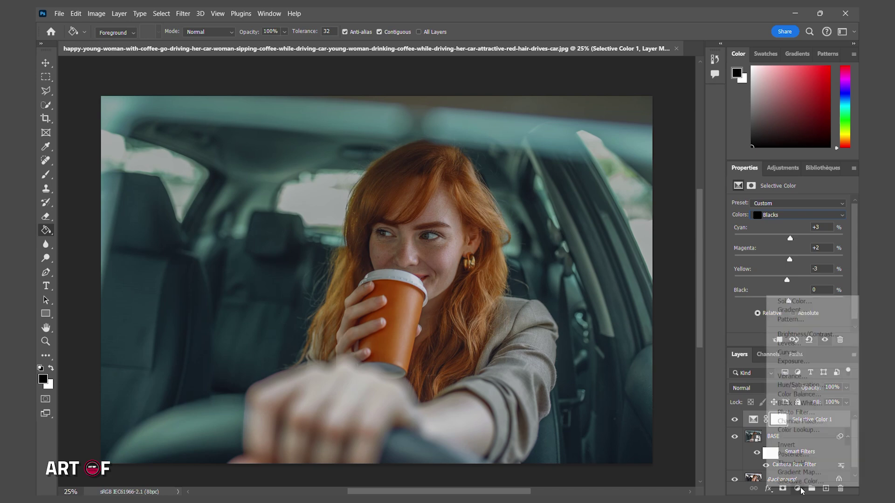
click(800, 353)
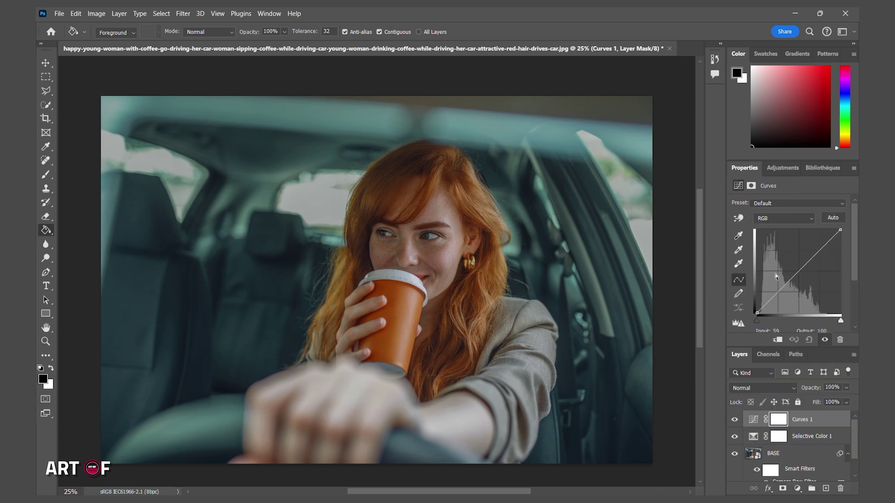
click(806, 219)
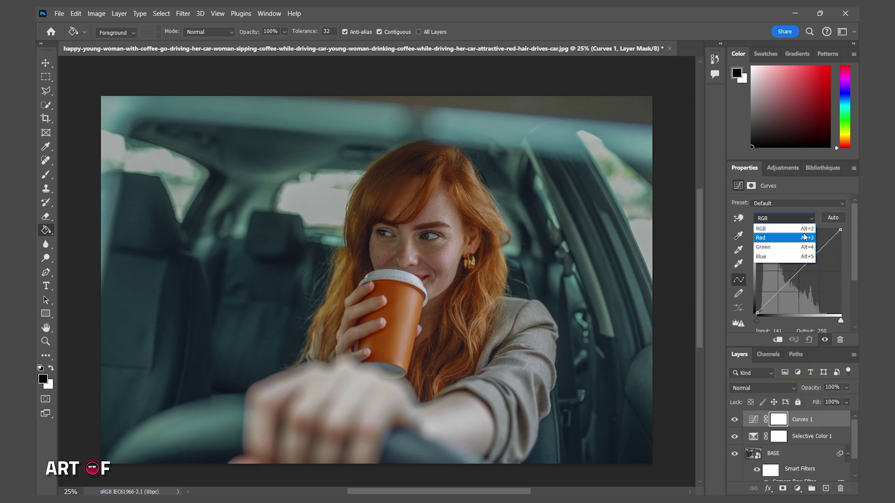
click(803, 238)
drag(841, 231, 841, 235)
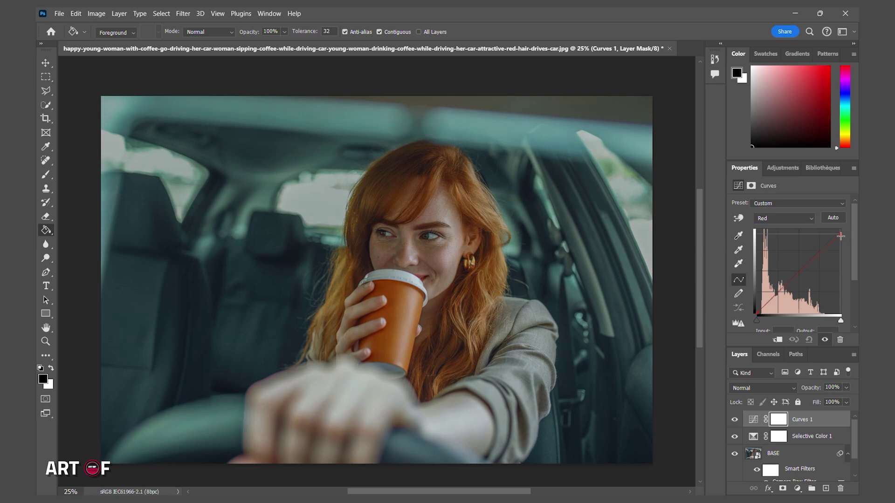
drag(758, 315, 760, 315)
Step: In the Blue channel of Curves 1, lower the white point, lift the black point slightly and anchor the shadows
click(784, 218)
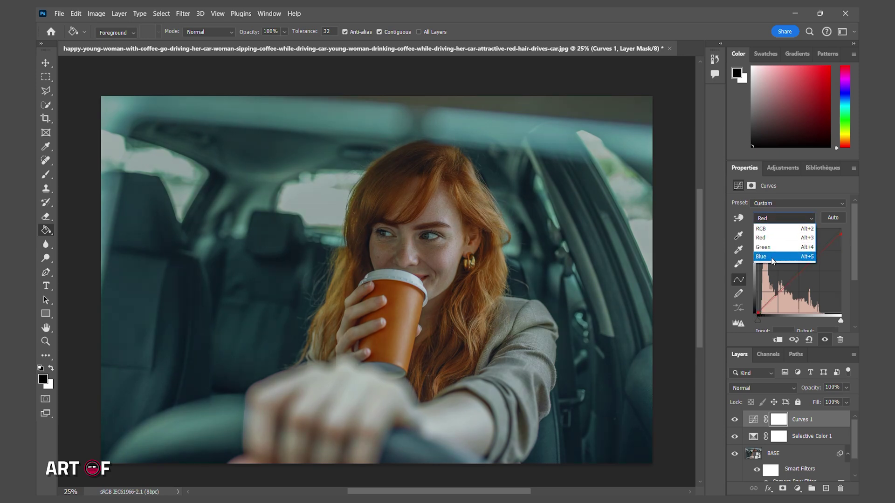
click(802, 256)
drag(839, 231, 844, 240)
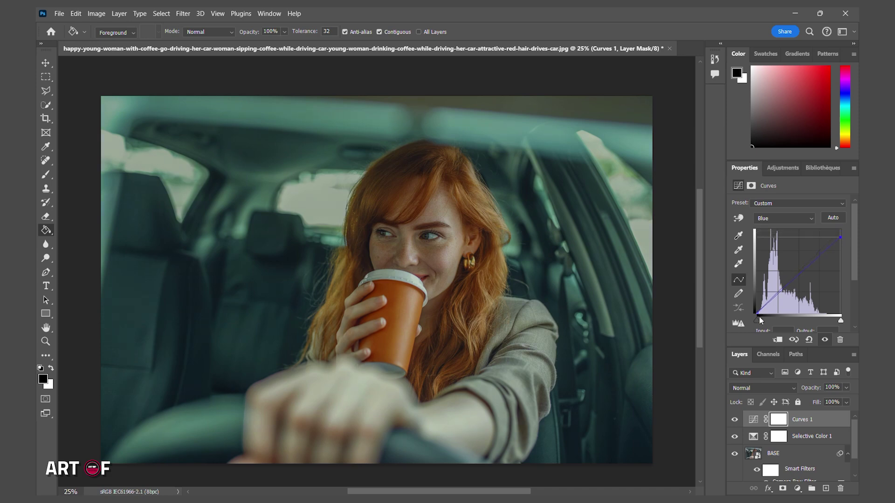
drag(758, 314, 778, 294)
Step: Add a second Curves adjustment above Curves 1 and lower the RGB midtones to darken the image
click(804, 488)
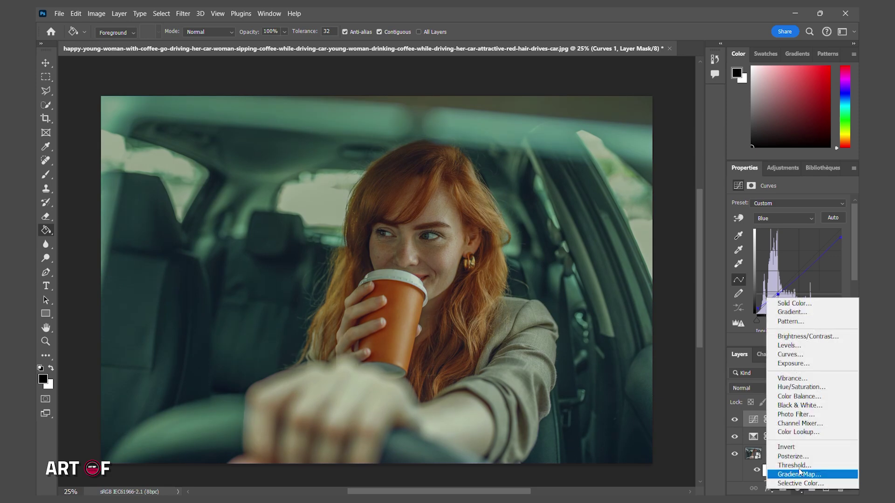
click(799, 354)
drag(797, 273, 798, 282)
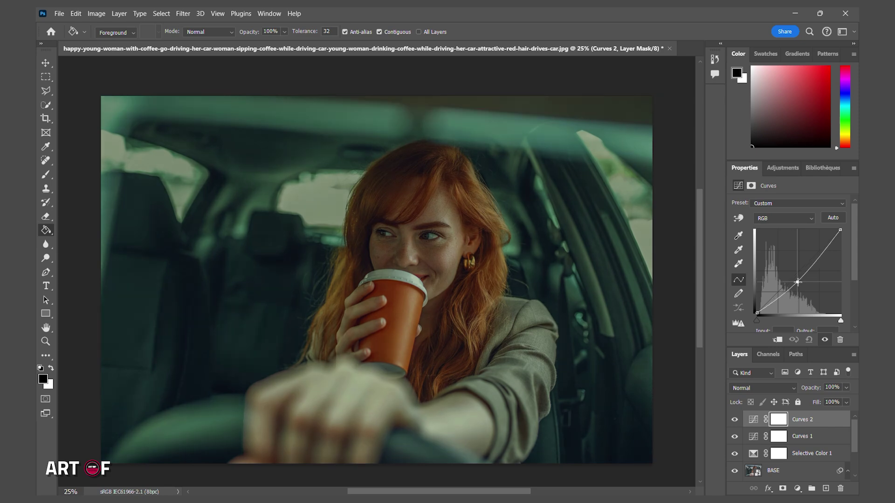
Step: Restrict the Curves 2 mask to Shadows with Color Range, reducing the fuzziness and range
click(754, 420)
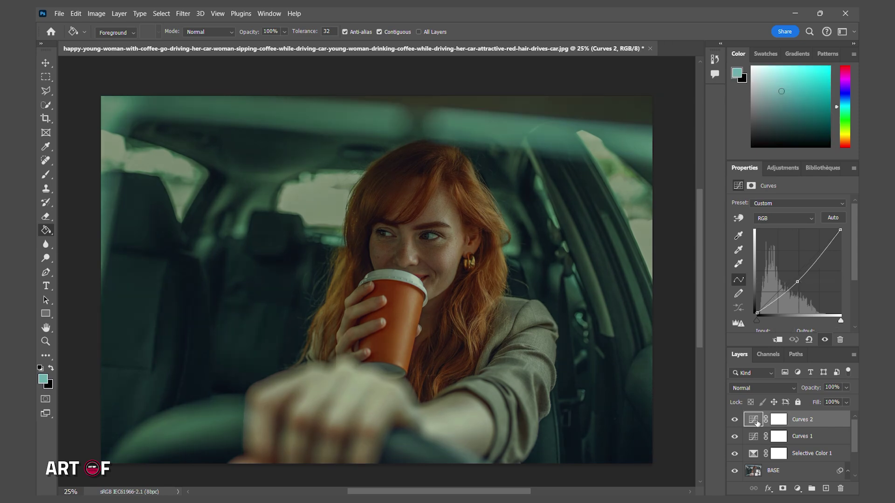
click(779, 420)
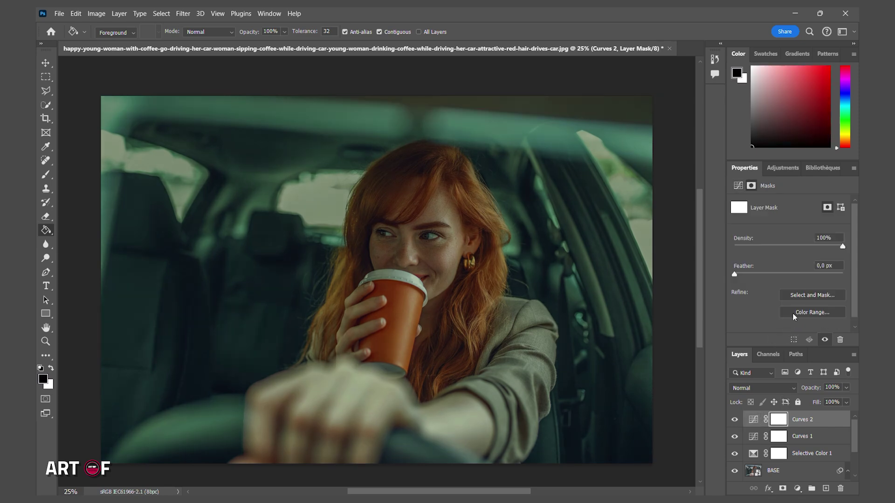
click(800, 312)
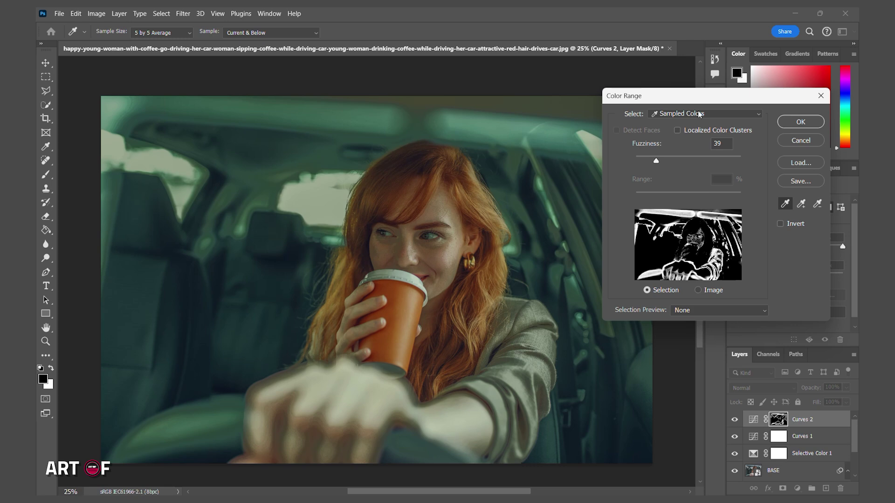
click(700, 114)
click(678, 232)
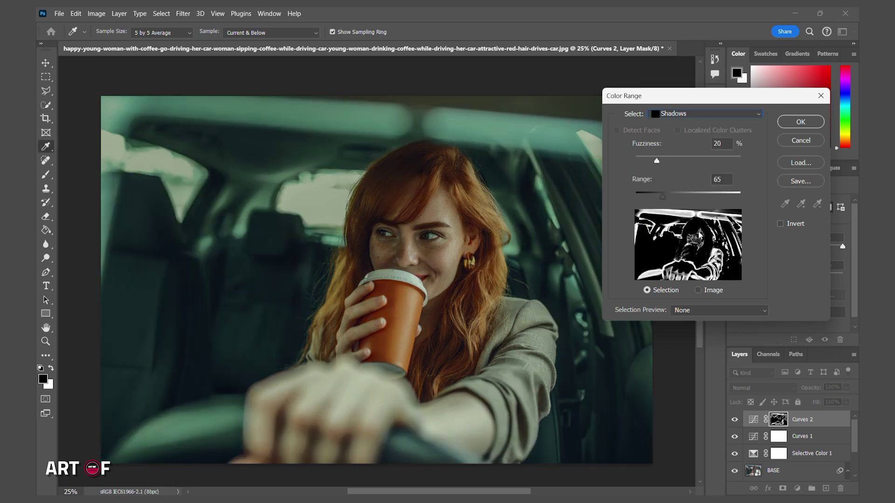
drag(656, 161, 651, 162)
drag(662, 197, 649, 197)
mouse_move(651, 161)
mouse_down()
mouse_move(644, 162)
mouse_move(654, 162)
mouse_up()
click(649, 199)
click(791, 124)
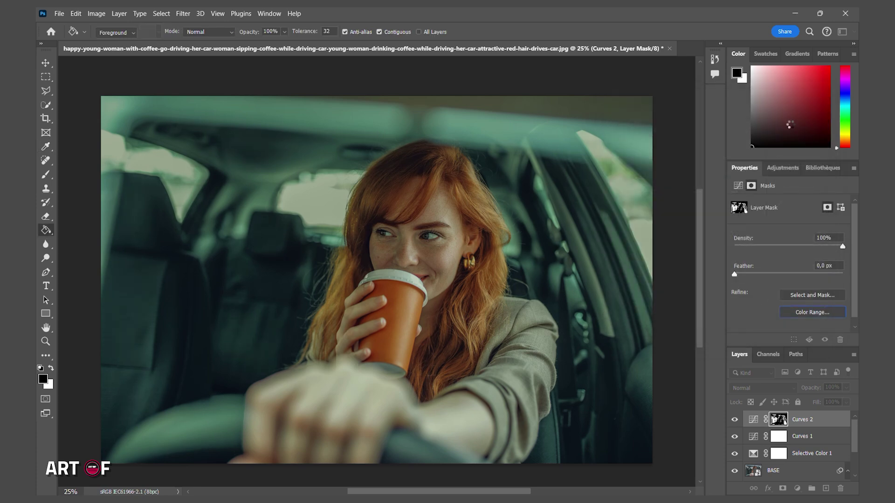
Step: Lower the RGB midtones of Curves 2 a little more and slightly lift its black point
click(738, 185)
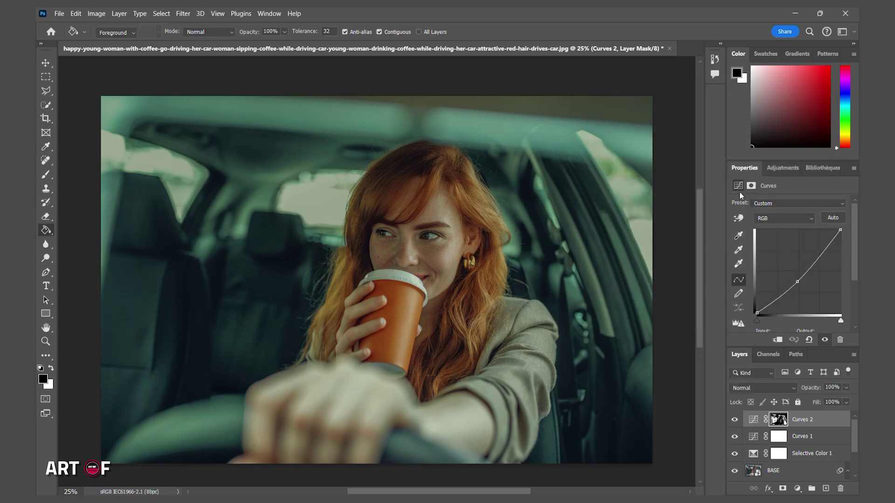
drag(795, 276, 798, 285)
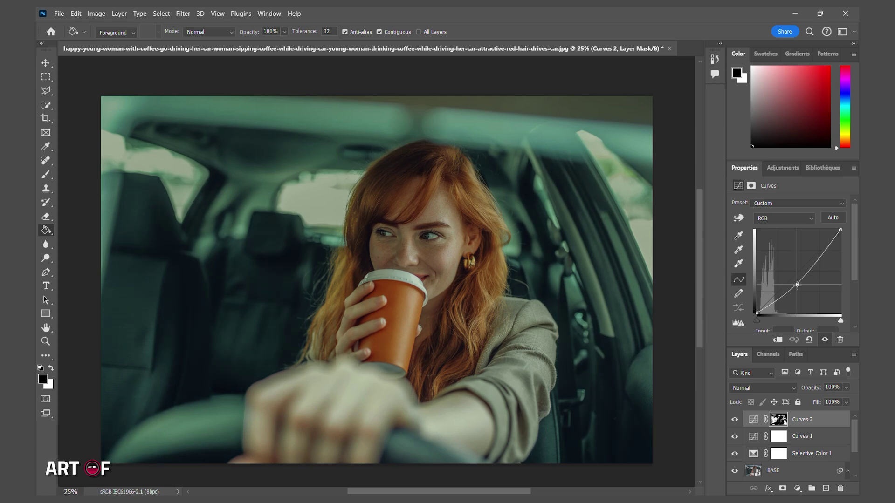
drag(757, 313, 757, 310)
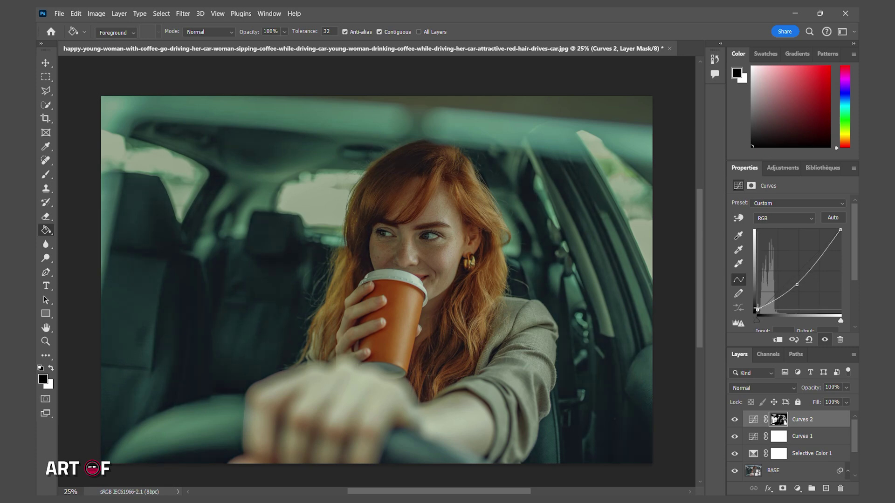
Step: Reshape the RGB curve of Curves 2: move the midtone point into the shadows, add an upper-midtone anchor and slightly lower the white point
drag(796, 284, 776, 296)
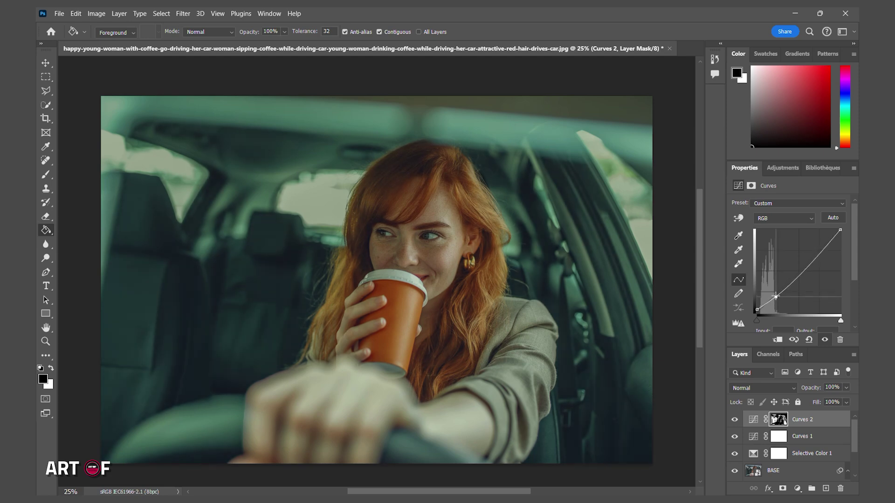
mouse_move(815, 258)
mouse_down()
mouse_move(817, 268)
mouse_move(812, 261)
mouse_up()
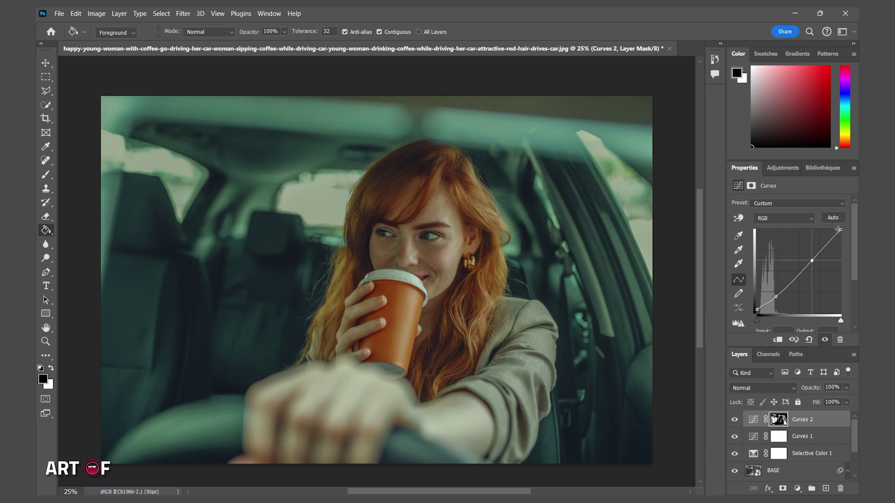
drag(839, 229, 840, 231)
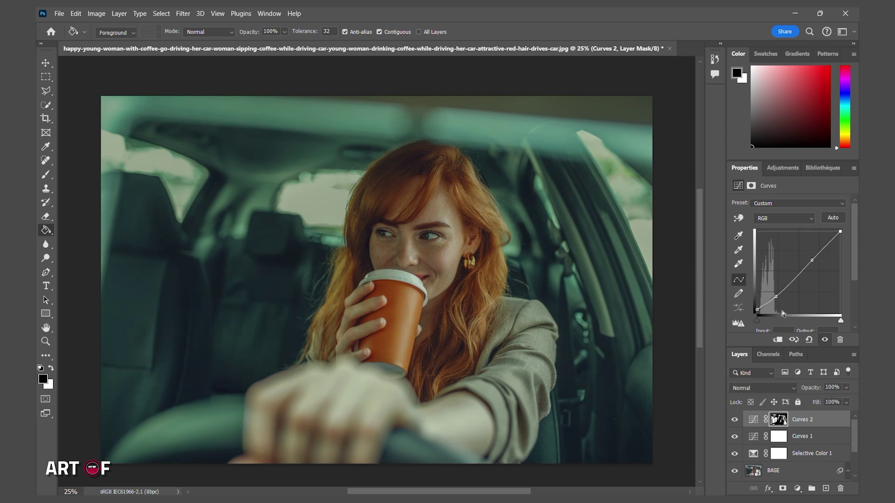
drag(776, 296, 776, 299)
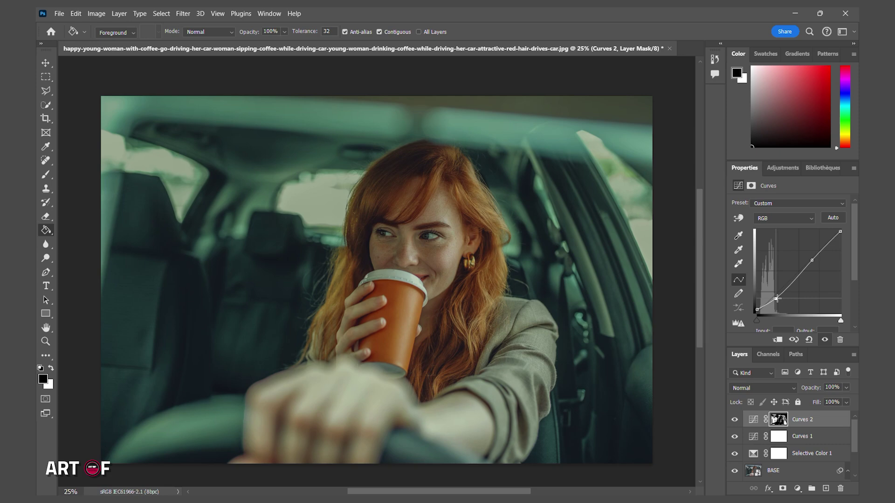
drag(811, 259, 810, 264)
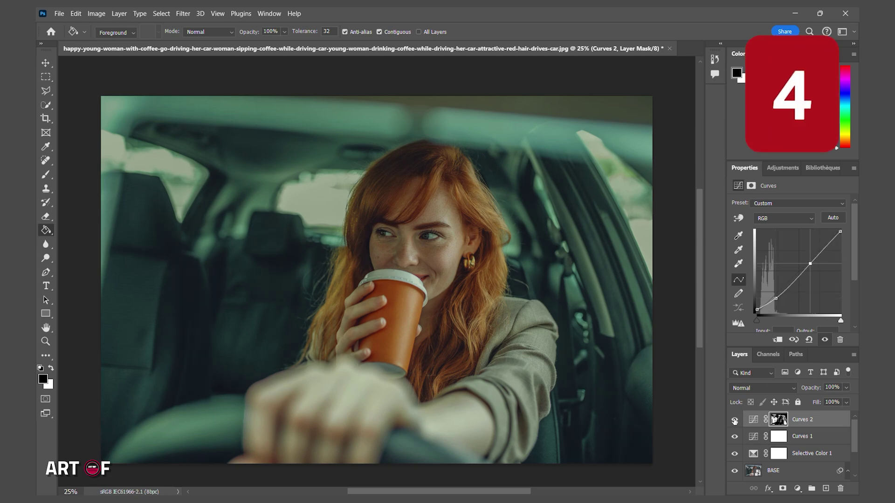
Step: Add a Color Lookup adjustment above Curves 2 with the EdgyAmber.3DL LUT at 20% opacity
click(797, 488)
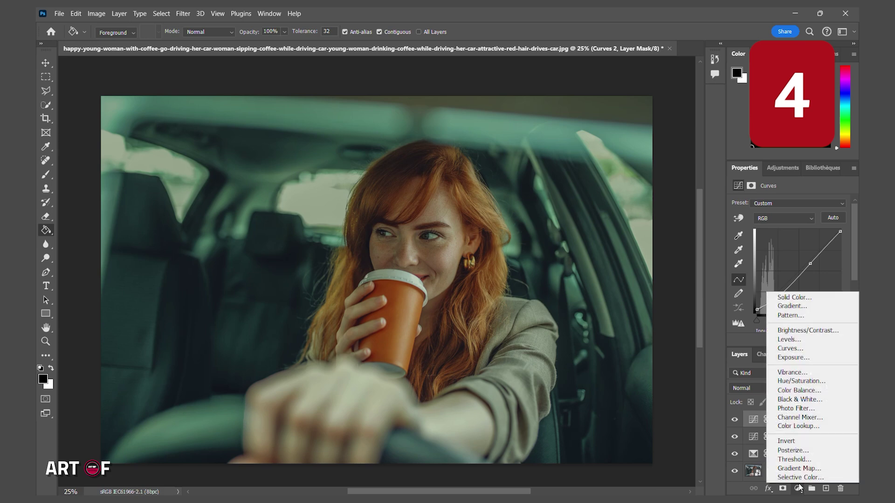
click(798, 426)
click(807, 206)
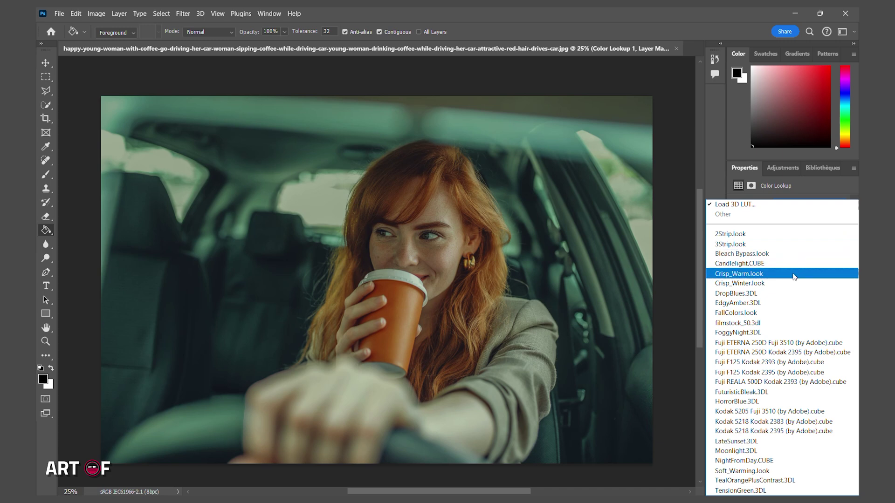
click(794, 303)
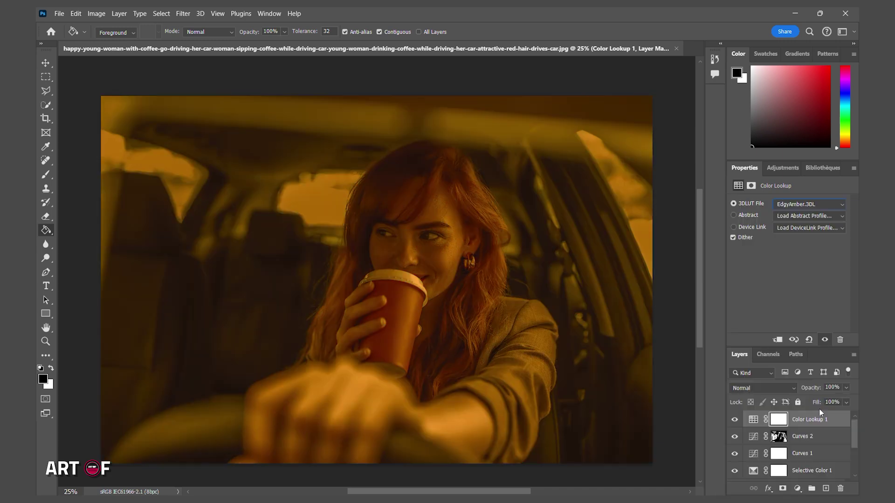
click(848, 390)
drag(854, 400, 816, 403)
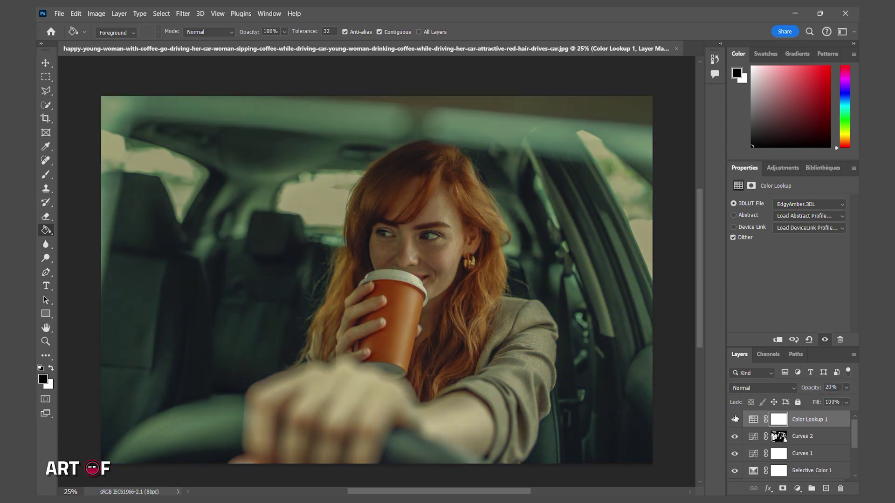
Step: Outline the sunlit half of the face, cup, hand, sleeve and window area with a Polygonal Lasso selection
click(799, 425)
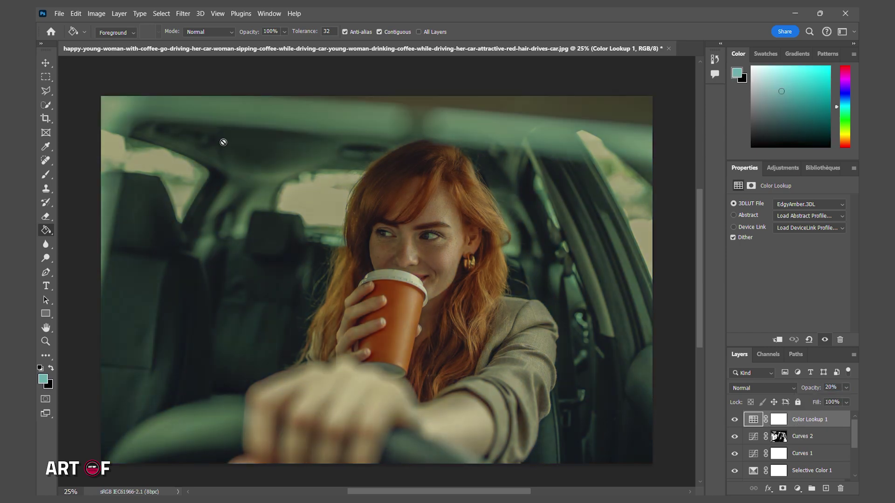
click(45, 91)
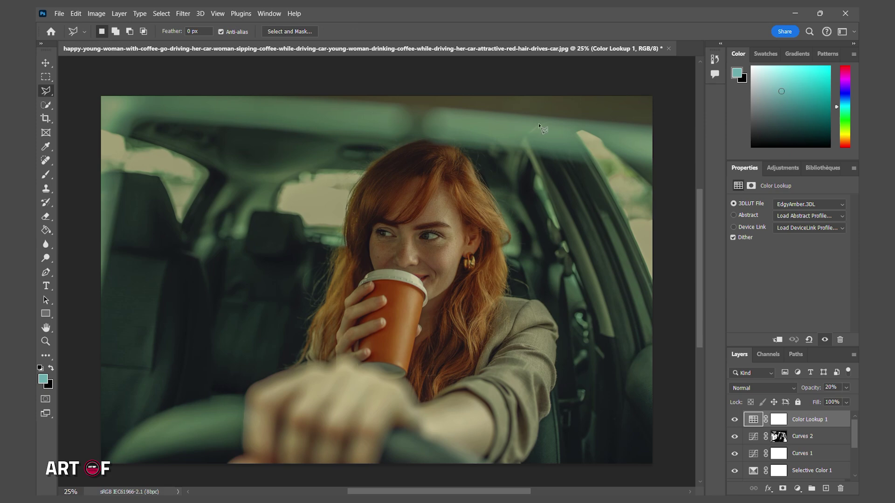
mouse_move(444, 178)
mouse_down()
mouse_move(444, 284)
mouse_move(432, 306)
mouse_move(414, 289)
mouse_move(424, 295)
mouse_move(420, 281)
mouse_move(410, 287)
mouse_move(394, 367)
mouse_move(301, 368)
mouse_move(254, 399)
mouse_move(373, 432)
mouse_move(407, 415)
mouse_move(445, 438)
mouse_move(495, 419)
mouse_move(500, 442)
mouse_move(687, 308)
mouse_move(689, 92)
mouse_move(620, 132)
mouse_move(445, 177)
mouse_up()
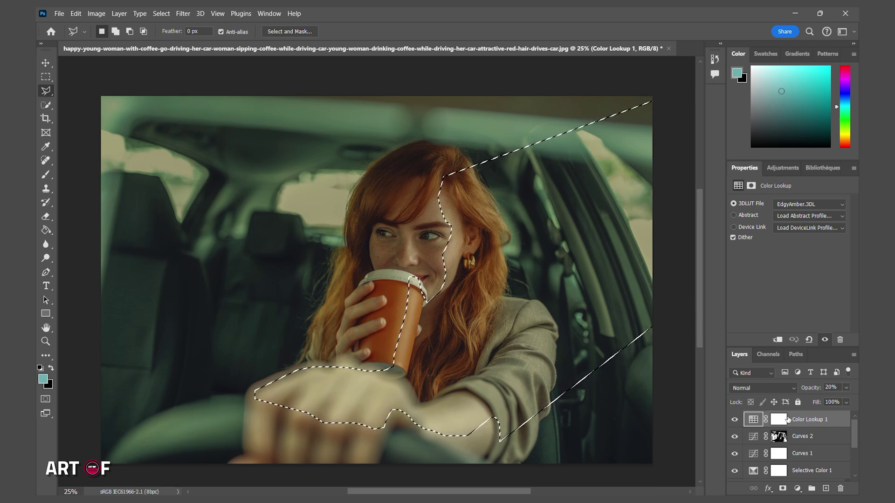
Step: Add a Curves adjustment masked to the selection and raise its RGB midtones to brighten the area
click(798, 488)
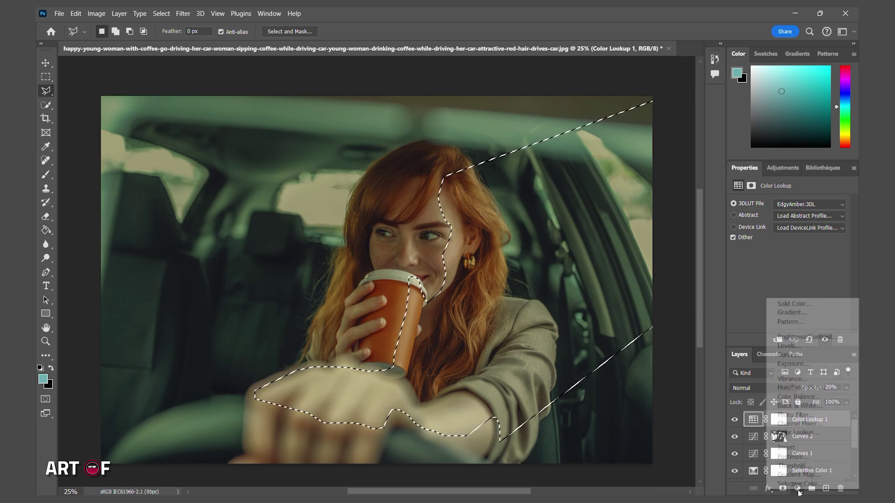
click(790, 355)
drag(798, 272, 795, 264)
Step: Feather the Curves 3 mask to 71.7 px and pull its RGB midtones down slightly for a softer light
click(752, 186)
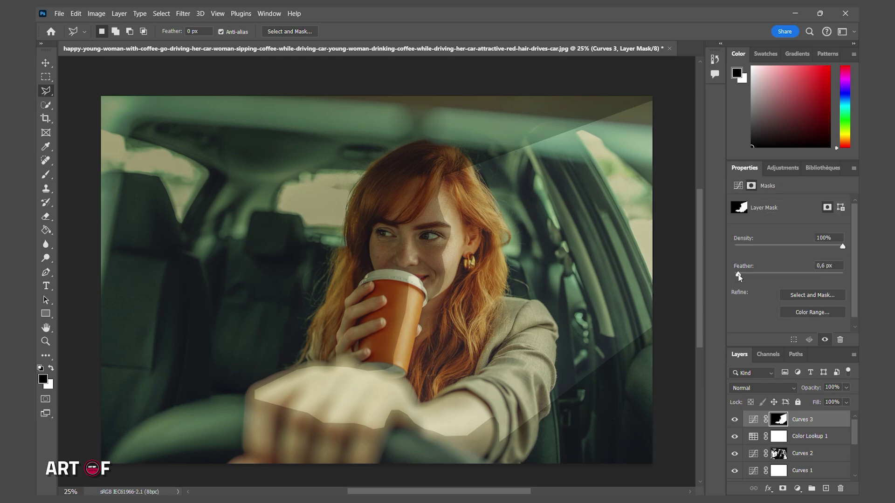
drag(737, 274, 790, 277)
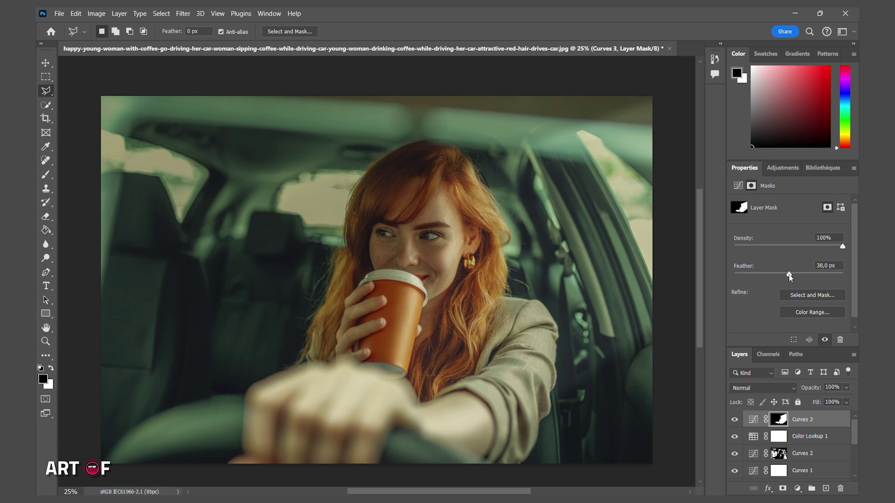
click(738, 185)
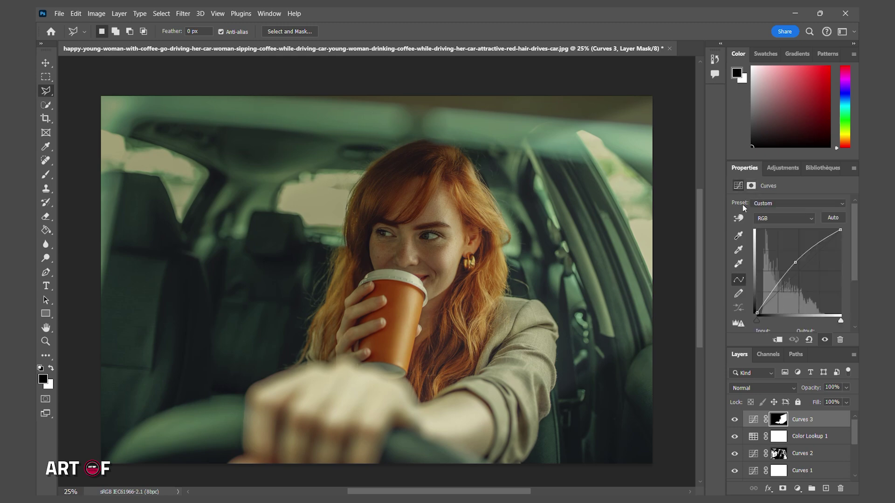
mouse_move(794, 262)
mouse_down()
mouse_move(799, 274)
mouse_move(796, 267)
mouse_up()
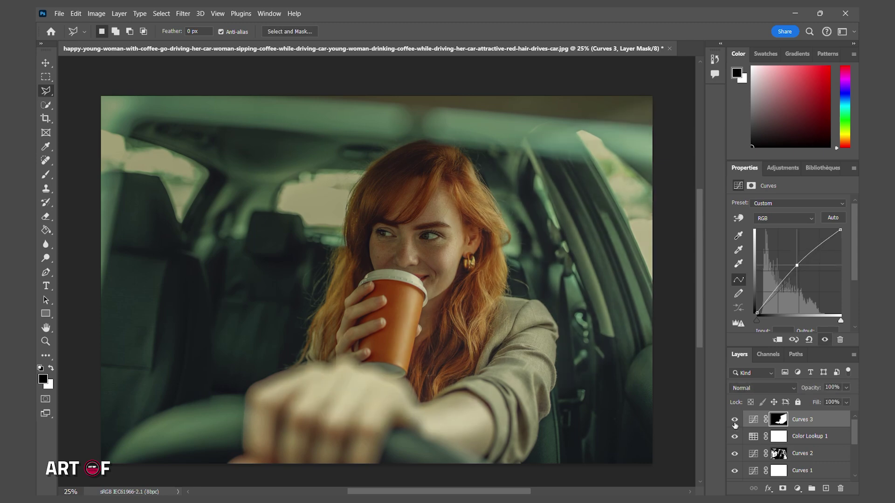
click(751, 186)
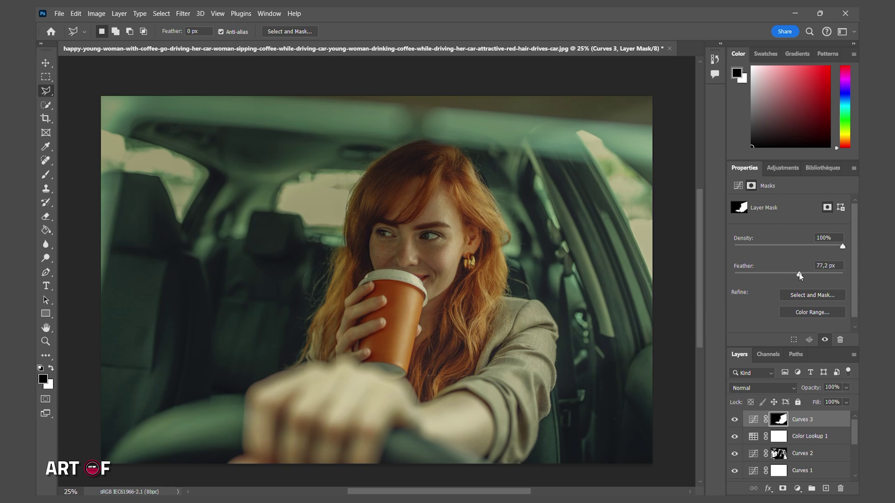
Step: Rename the Curves 3 layer as LIGHT and duplicate it
click(809, 418)
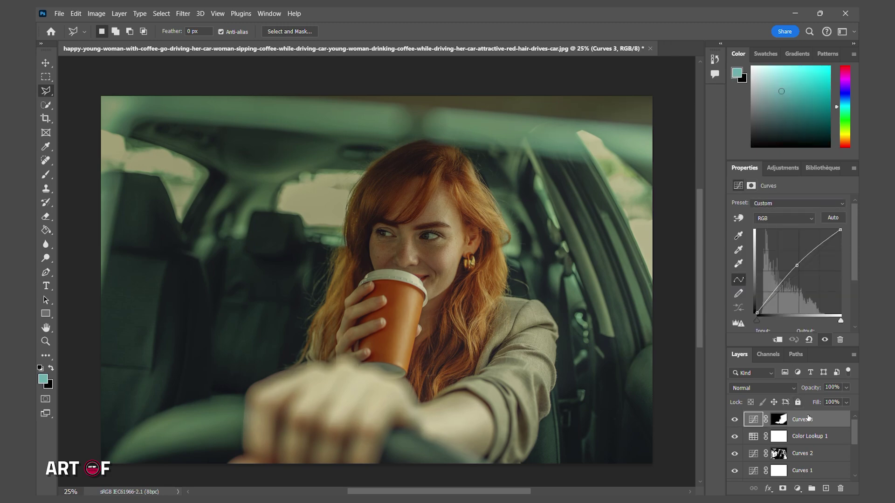
double_click(809, 418)
text(LIGHT)
key(Return)
key(ctrl+j)
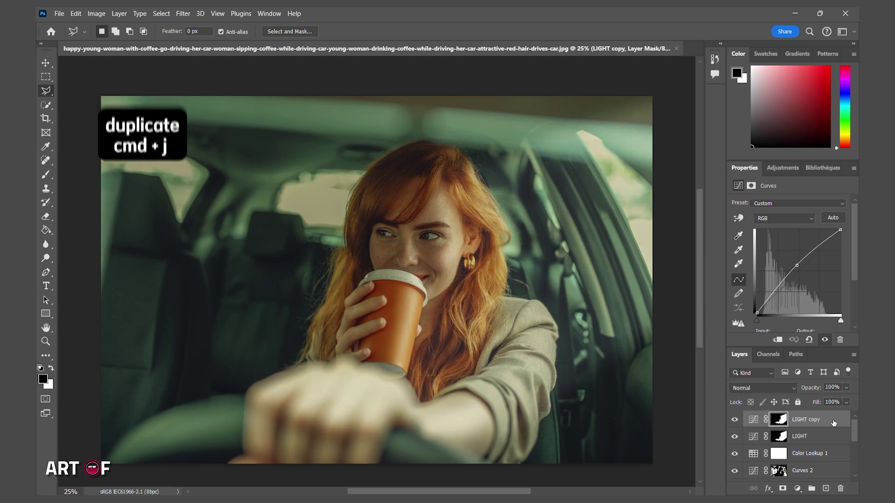
Step: Invert the mask of LIGHT copy and lower its RGB midtones to darken the surroundings
click(787, 420)
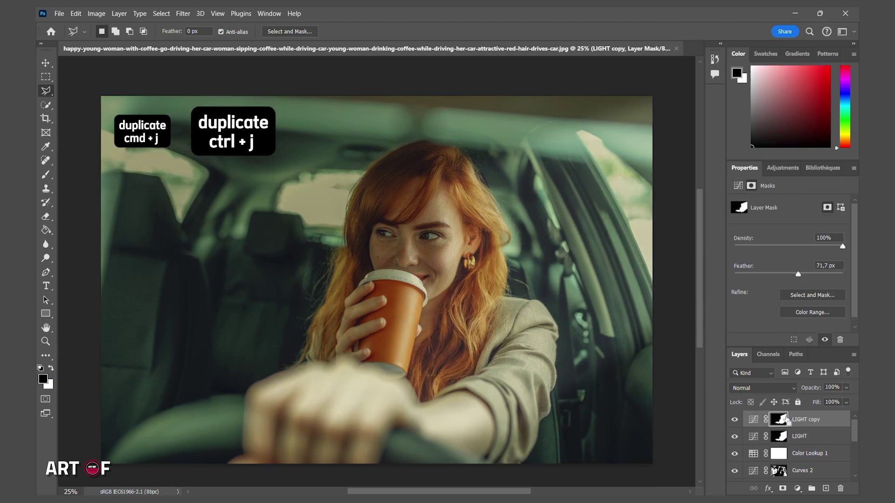
key(ctrl+i)
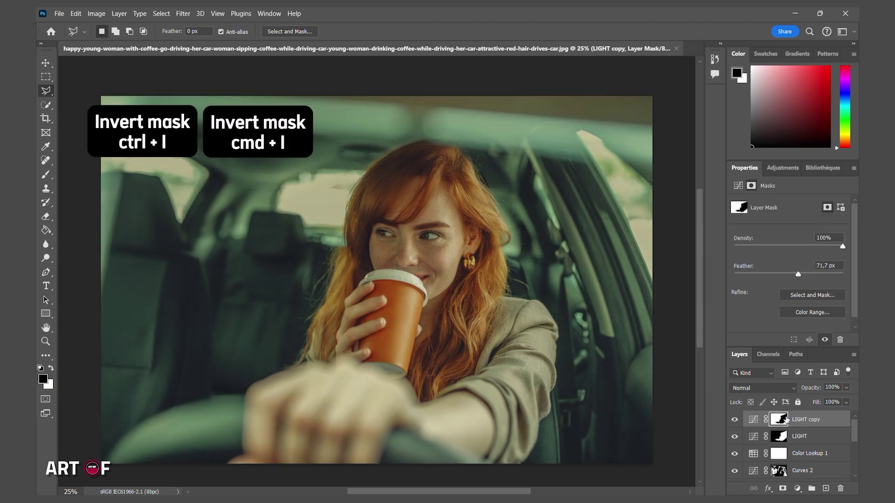
click(739, 186)
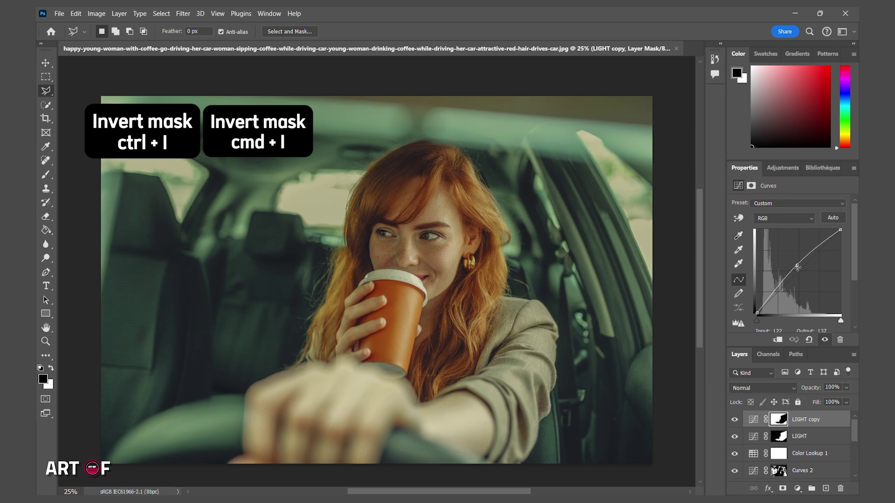
drag(798, 271, 797, 278)
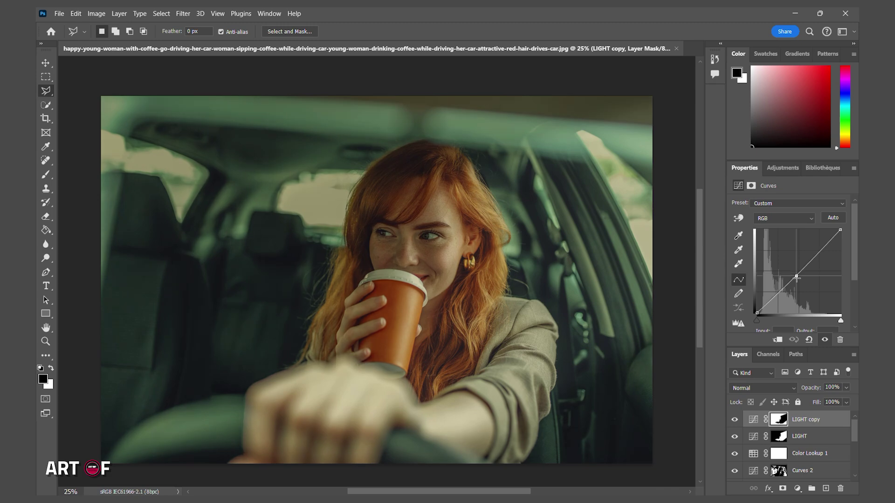
Step: Group LIGHT and LIGHT copy under the name light and compare the image with and without the group
shift+click(799, 437)
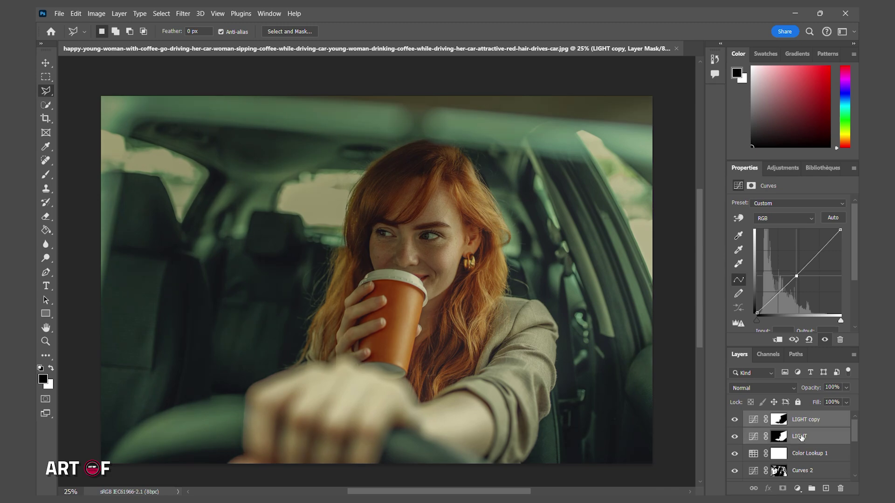
click(812, 489)
double_click(776, 417)
text(k)
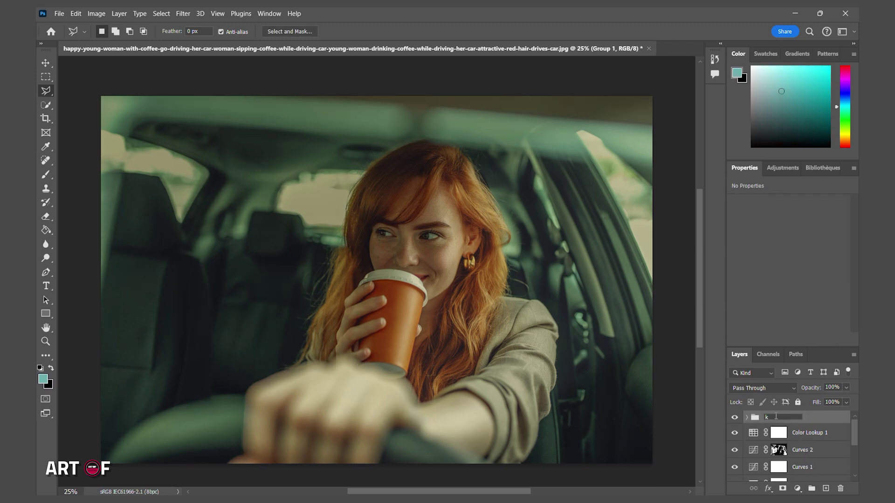
key(Return)
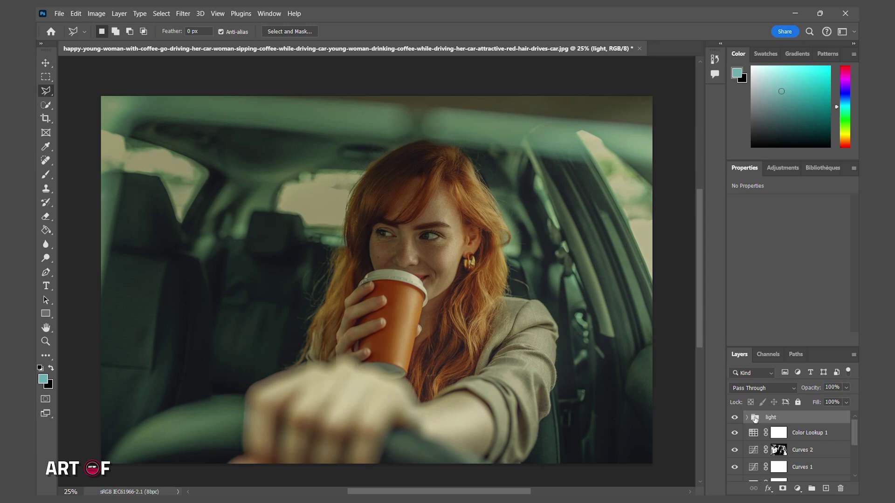
click(736, 417)
click(735, 418)
click(735, 418)
click(736, 417)
Step: Add a second Color Lookup adjustment above the light group using the EdgyAmber.3DL LUT
click(797, 490)
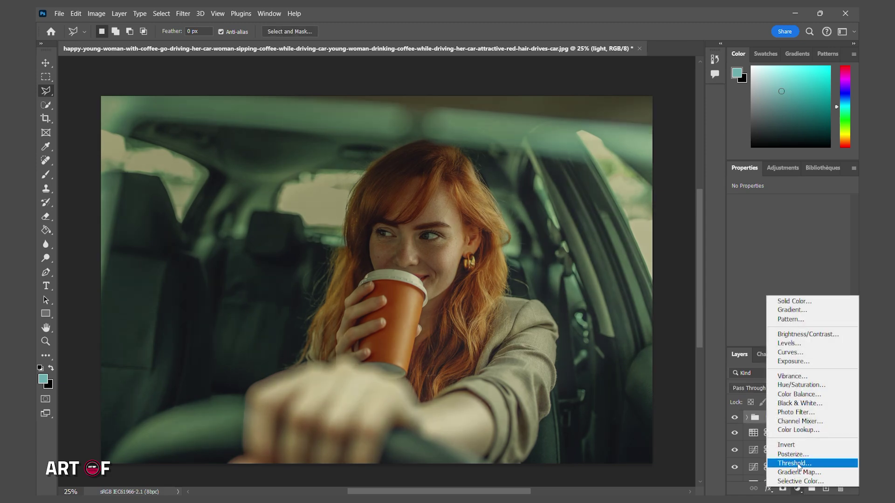
click(800, 435)
click(800, 205)
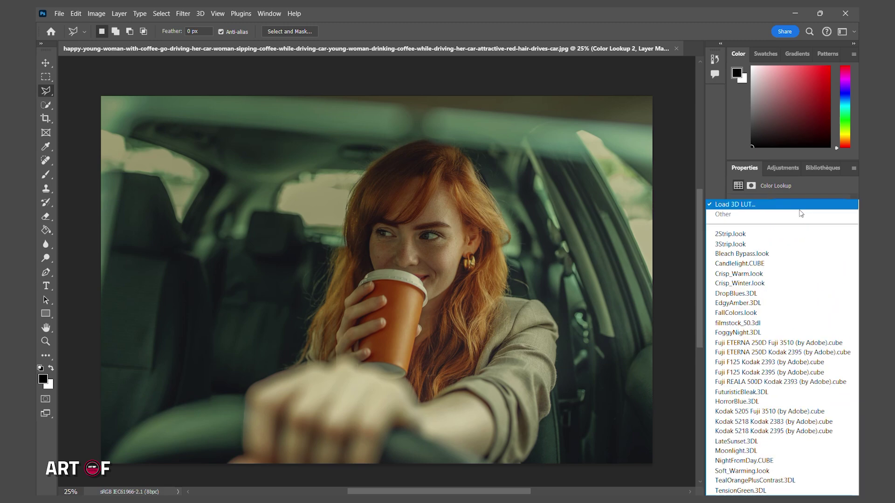
click(792, 291)
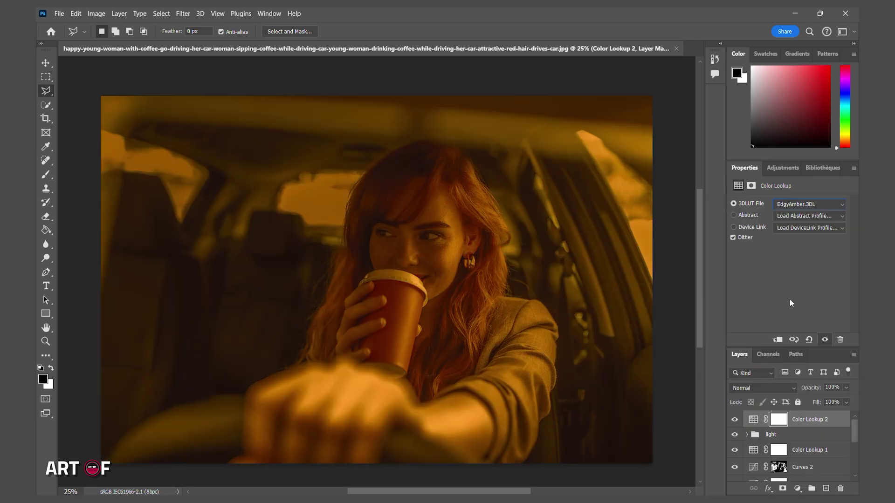
Step: Set Color Lookup 2 to Darken blending at 20% opacity and compare the image with and without it
click(770, 389)
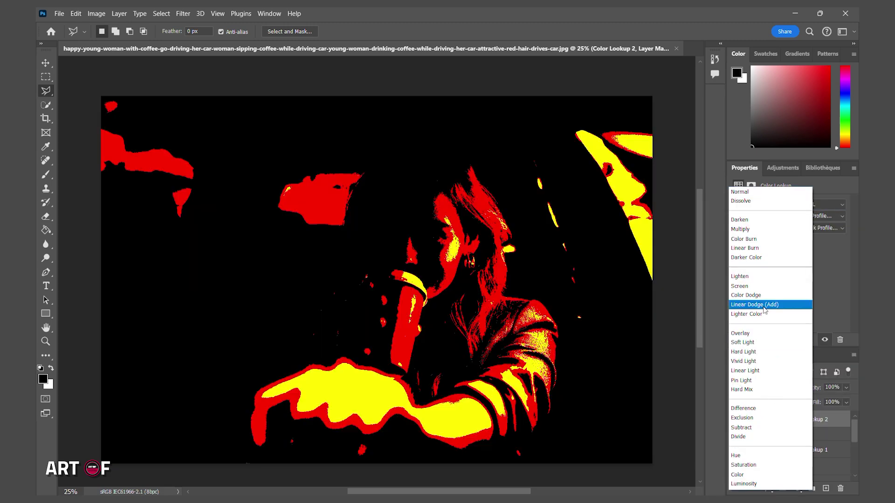
click(763, 220)
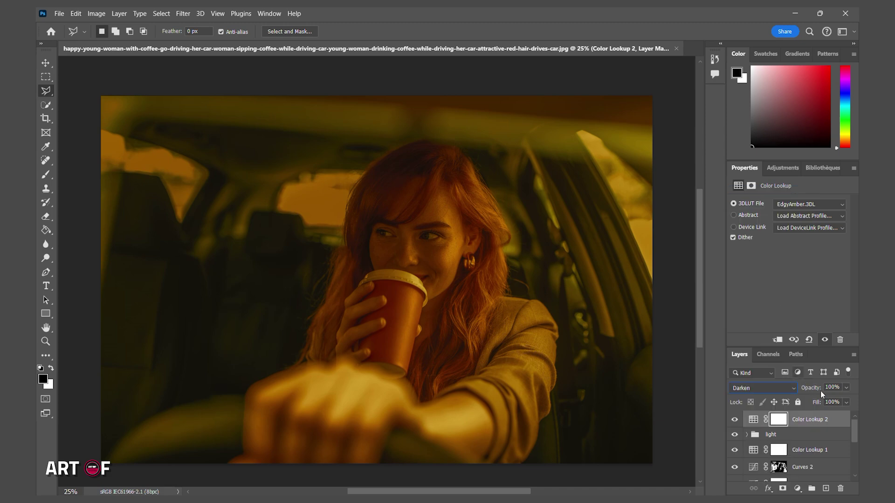
click(847, 388)
click(821, 400)
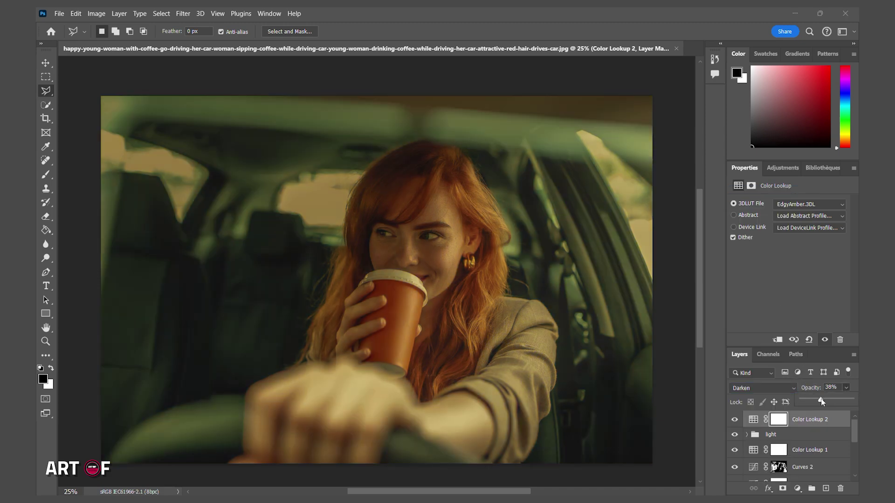
drag(822, 400, 816, 403)
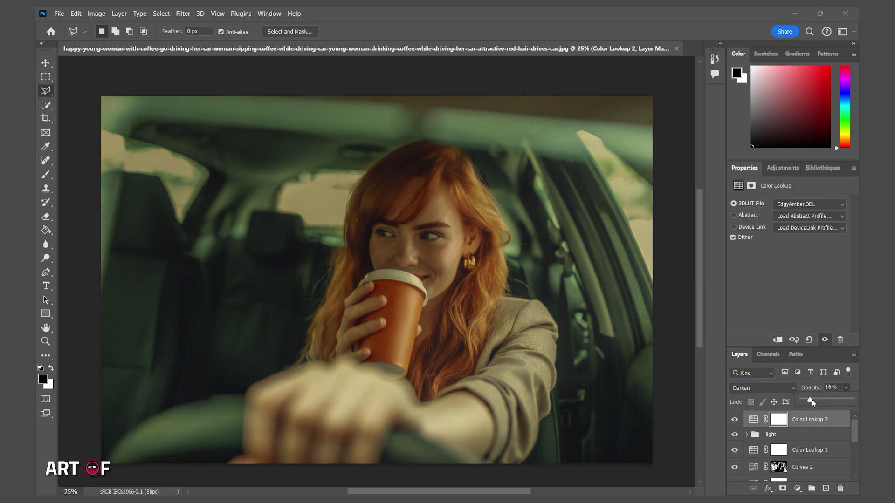
click(735, 424)
click(735, 423)
Step: Draw an orange rectangle shape without a stroke, about 2469 x 214 px, from the woman's forehead past the photo's right edge
click(46, 315)
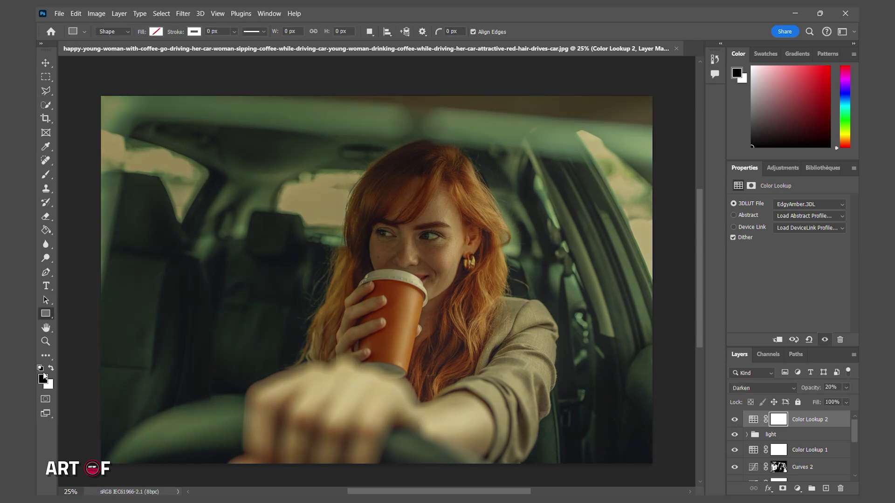
click(156, 32)
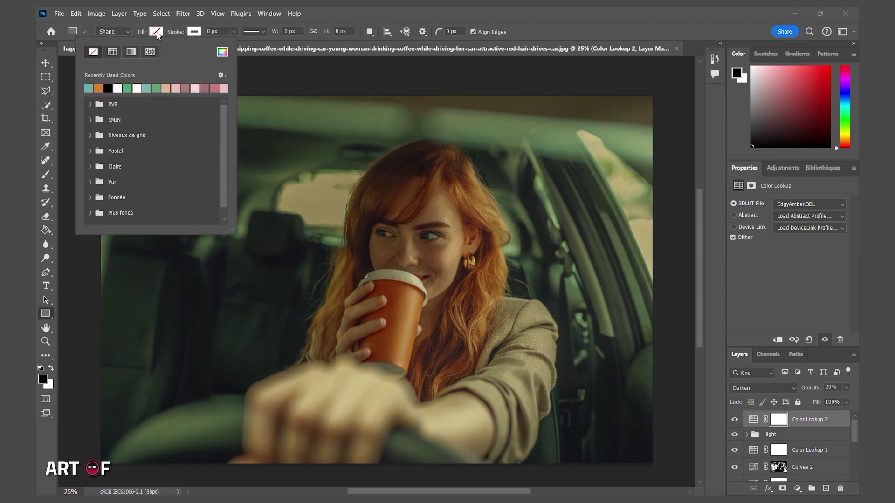
click(99, 89)
drag(660, 172, 394, 194)
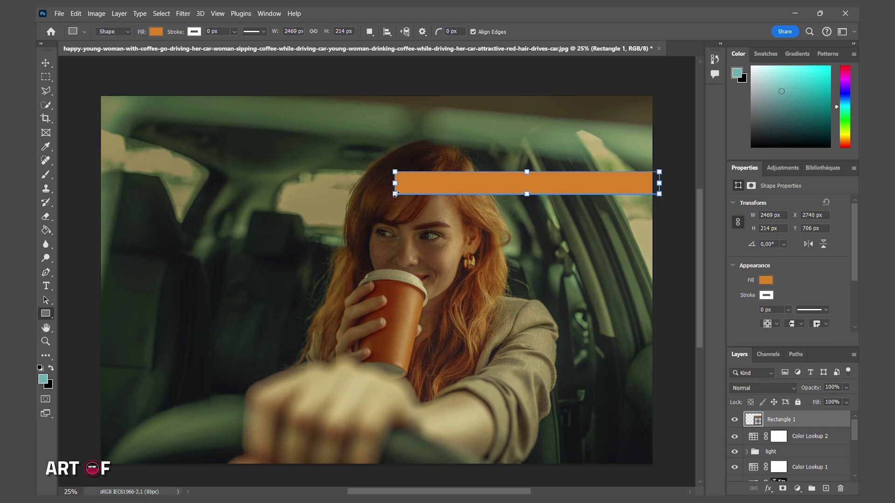
Step: Skew the orange rectangle so its left end grows taller at both corners and it tapers toward the window
key(v)
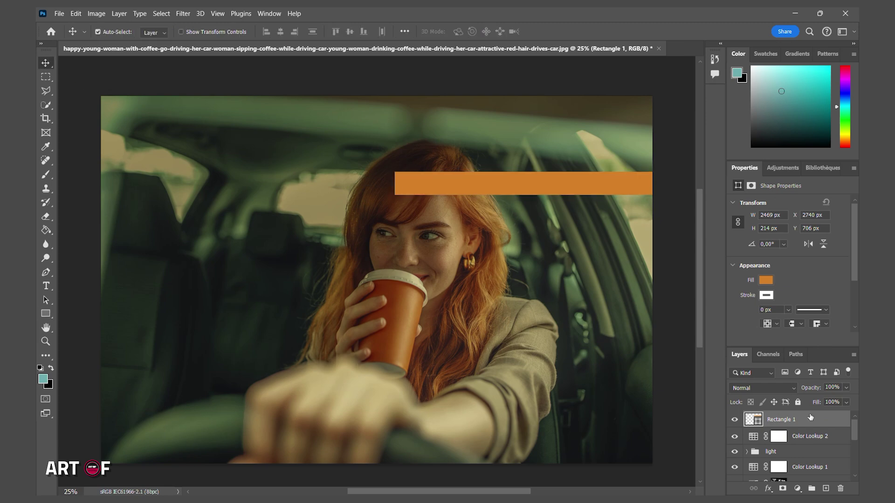
key(ctrl+t)
right_click(497, 185)
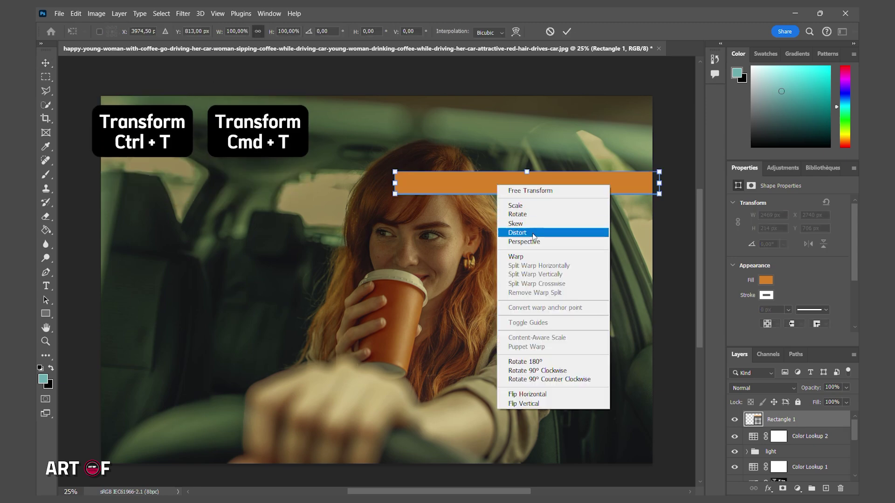
click(516, 223)
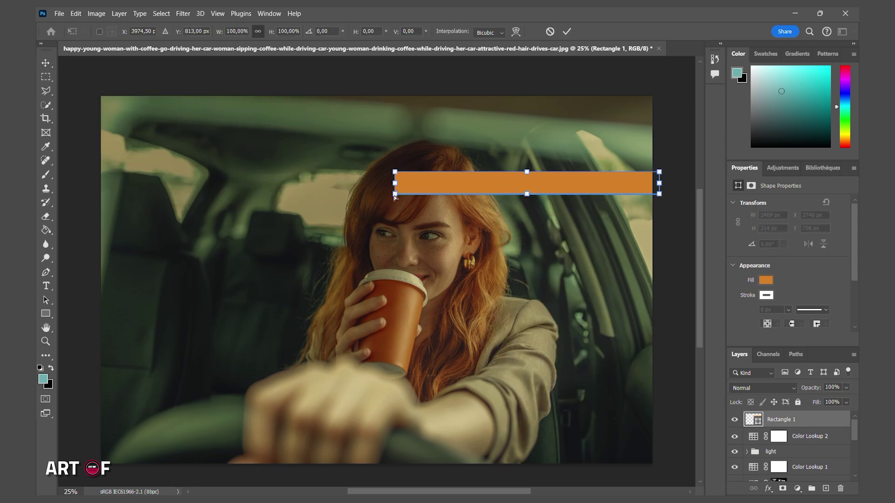
drag(394, 198, 396, 233)
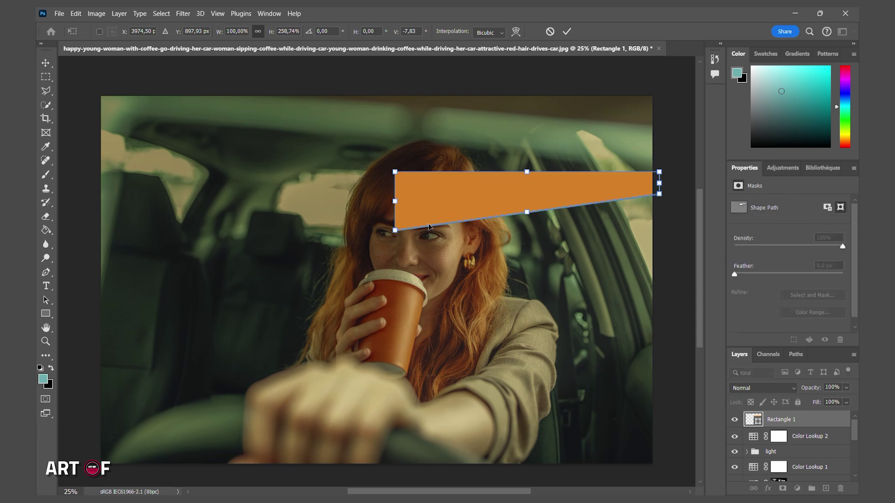
drag(395, 171, 395, 161)
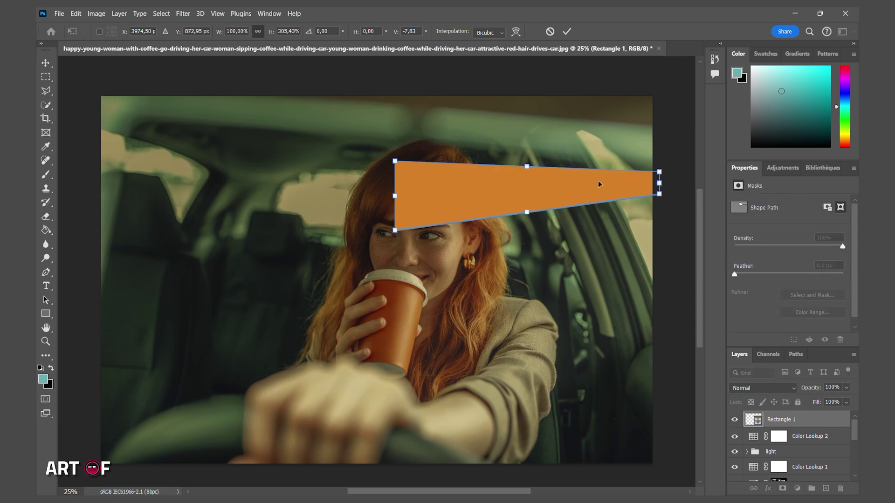
key(Return)
Step: Scale the tapered orange shape to about 65% of its height, keeping its lower edge in place
key(ctrl+t)
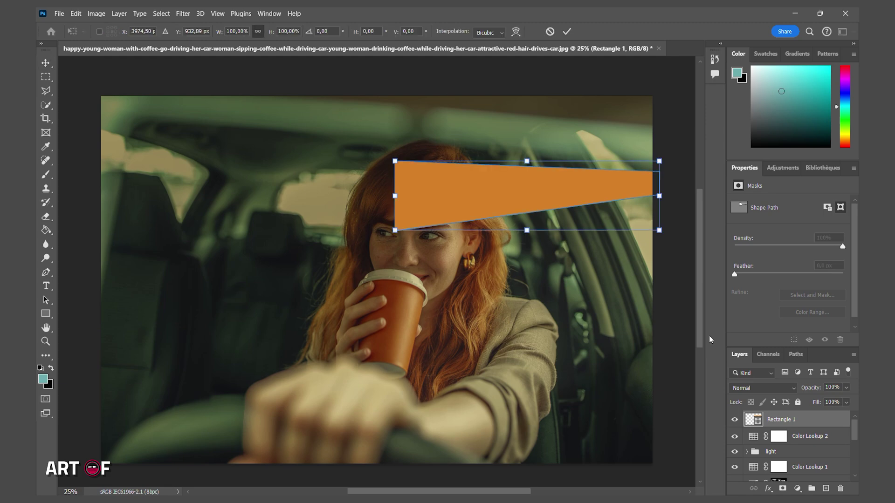
drag(527, 161, 527, 185)
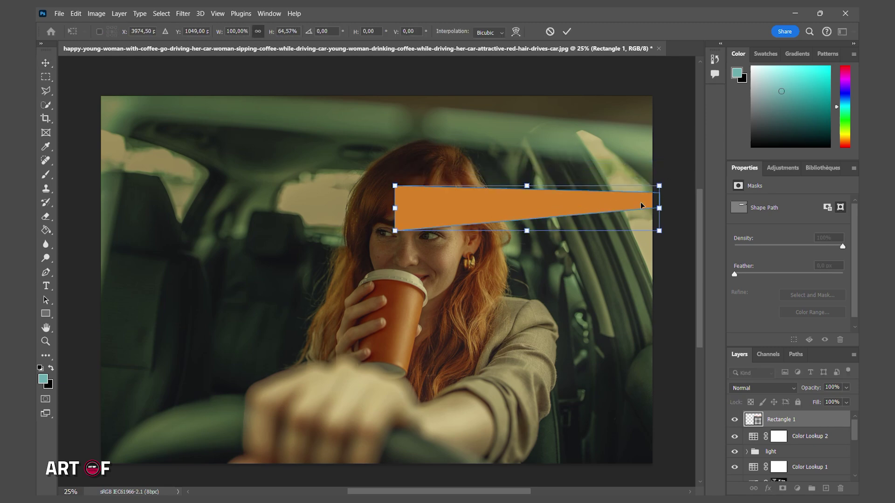
key(Return)
key(v)
Step: Duplicate the tapered shape, place the copy below the original and rotate it about -6.6° to converge toward the window
key(ctrl+j)
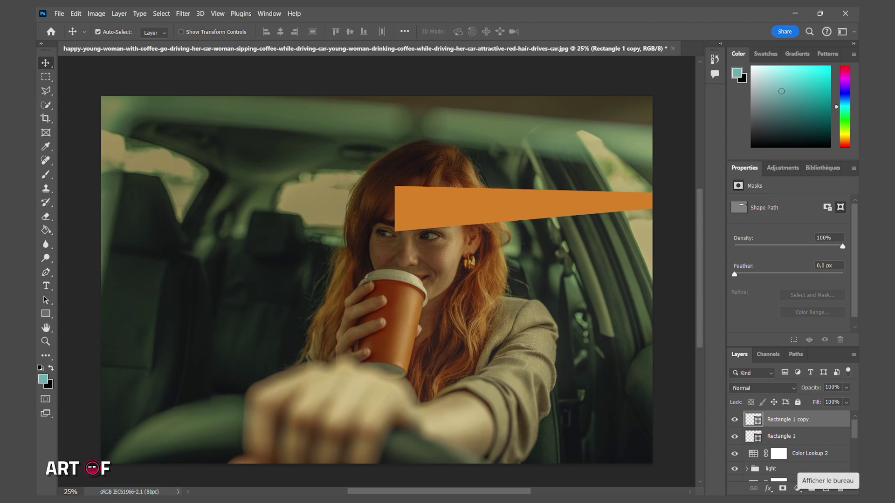
key(shift+Down)
key(shift+Down)
key(shift+Down)
key(shift+Down)
key(shift+Down)
key(shift+Down)
key(shift+Down)
key(shift+Down)
key(shift+Down)
key(shift+Down)
key(shift+Down)
key(shift+Down)
key(shift+Down)
key(shift+Down)
key(shift+Down)
key(shift+Down)
key(shift+Down)
key(shift+Down)
key(shift+Down)
key(shift+Down)
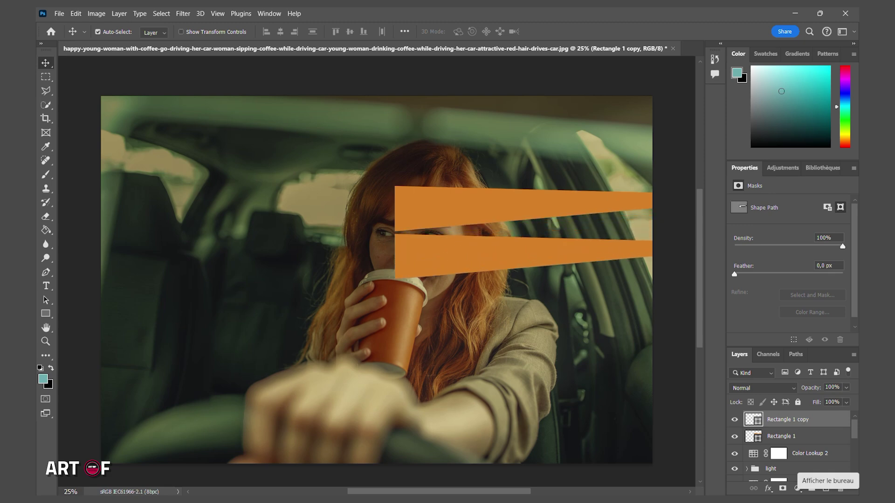
key(shift+Down)
key(shift+Down)
key(ctrl+t)
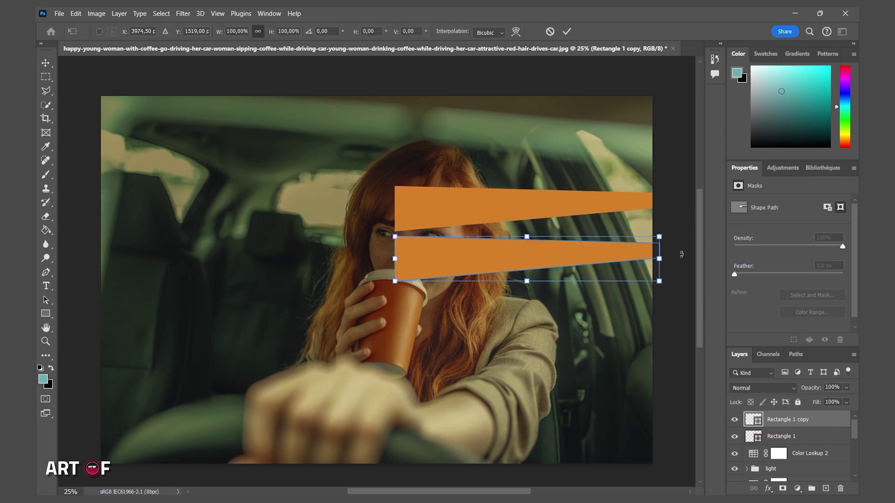
drag(682, 255, 634, 230)
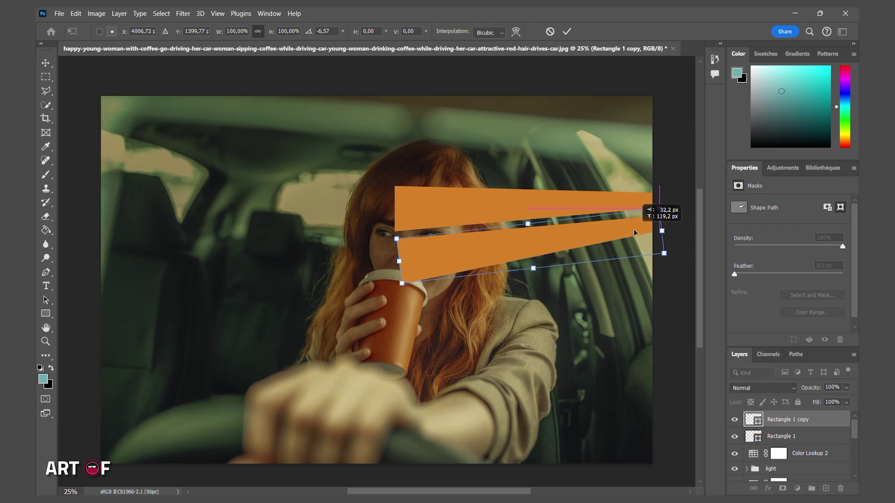
key(Return)
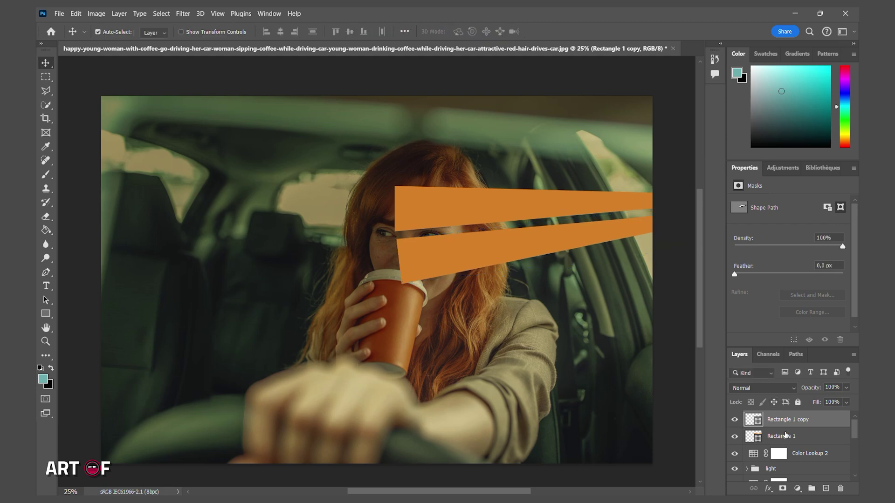
Step: Duplicate the second beam, place the copy beneath it and rotate it to continue the fan toward the window
key(ctrl+j)
key(shift+Down)
key(shift+Down)
key(shift+Down)
key(shift+Down)
key(shift+Down)
key(shift+Down)
key(shift+Down)
key(shift+Down)
key(shift+Down)
key(shift+Down)
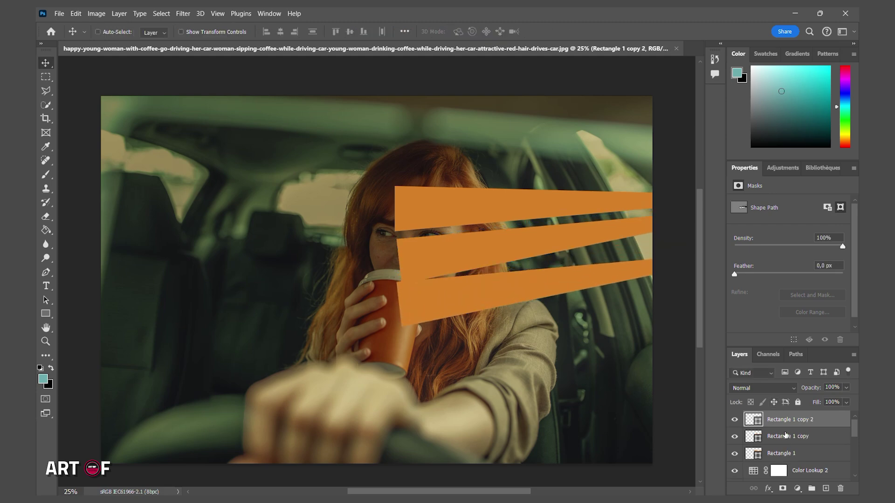
key(ctrl+t)
drag(672, 255, 637, 313)
key(Return)
Step: Add a fourth beam as a duplicate below the third, rotated more steeply to complete the fan
key(ctrl+j)
key(shift+Down)
key(shift+Down)
key(shift+Down)
key(shift+Down)
key(shift+Down)
key(shift+Down)
key(shift+Down)
key(shift+Down)
key(ctrl+t)
key(Return)
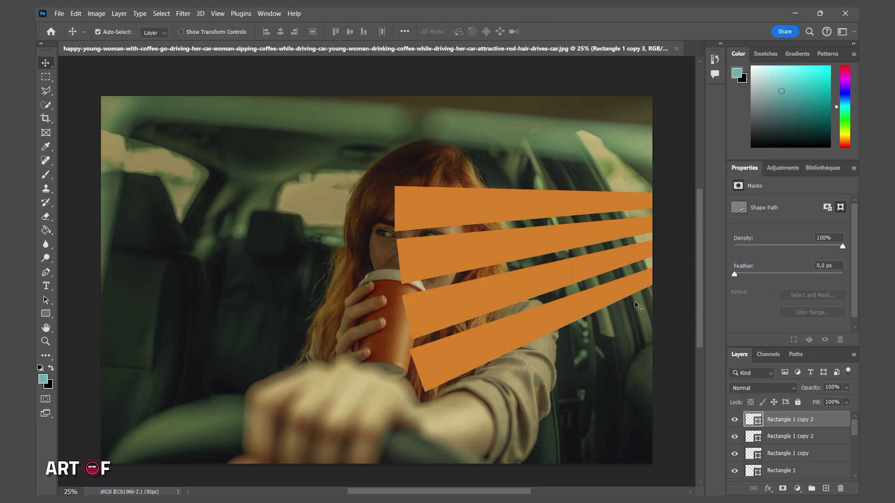
Step: Select all four beam layers, from Rectangle 1 to Rectangle 1 copy 3, and merge their shapes
click(778, 470)
shift+click(779, 420)
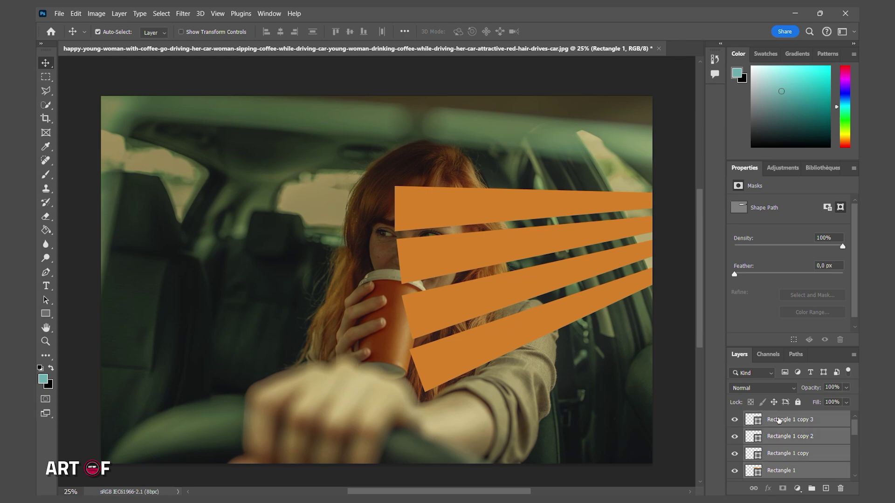
right_click(778, 418)
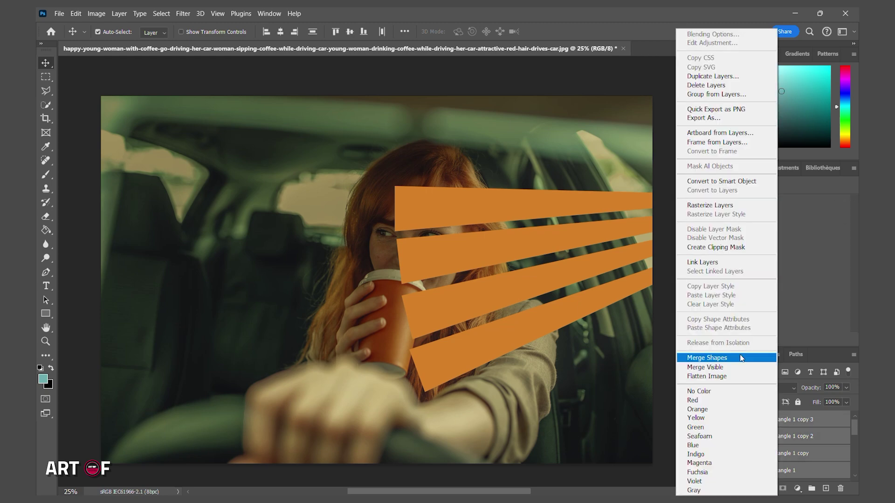
click(742, 358)
Step: Rasterize the merged beam layer and set its blending mode to Screen
right_click(776, 419)
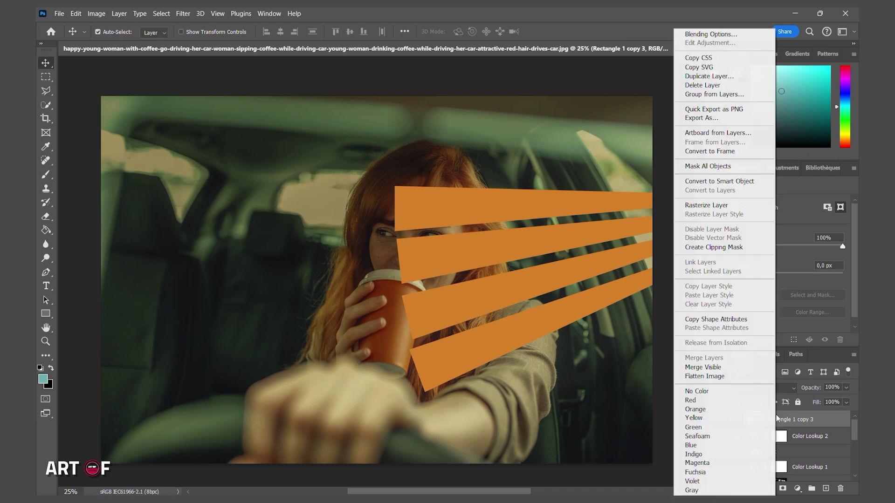
click(745, 206)
click(770, 389)
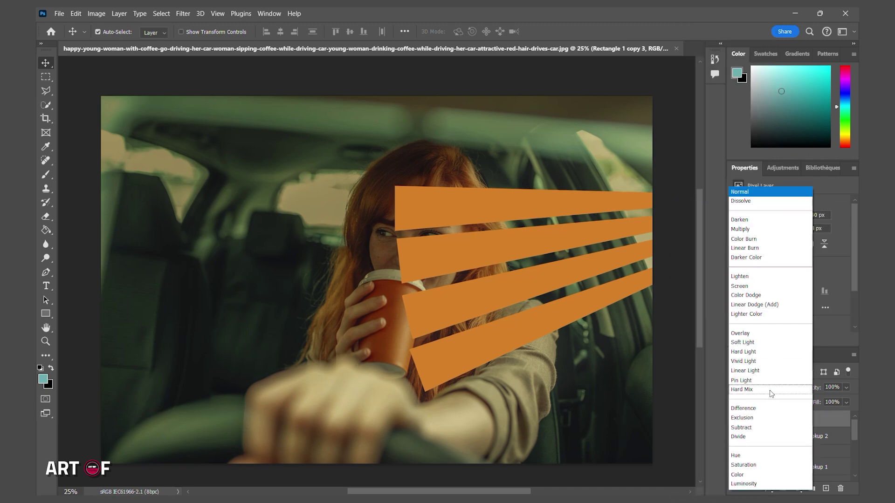
click(761, 286)
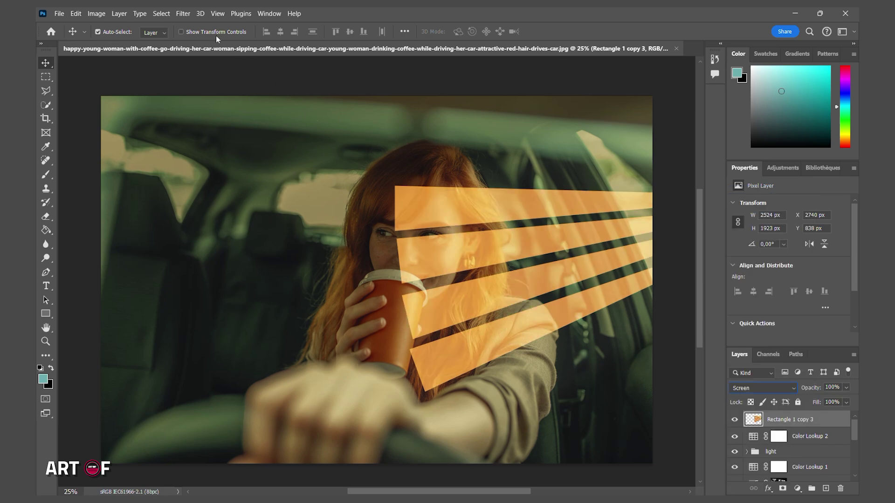
Step: Apply a Gaussian Blur with an 80 pixel radius to the beam layer
click(183, 13)
mouse_move(197, 142)
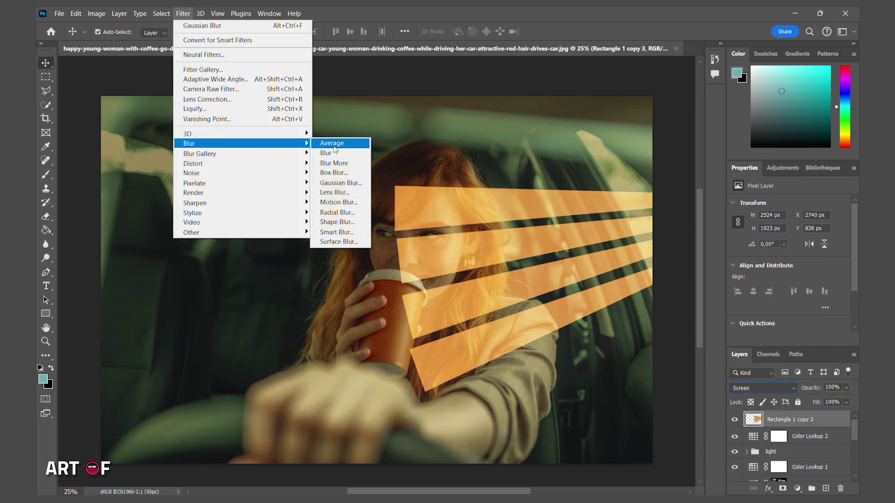
click(340, 184)
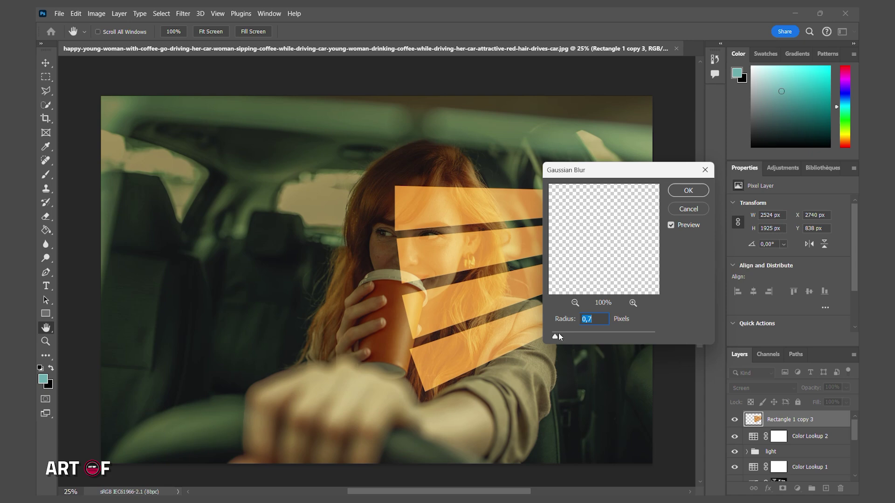
text(80)
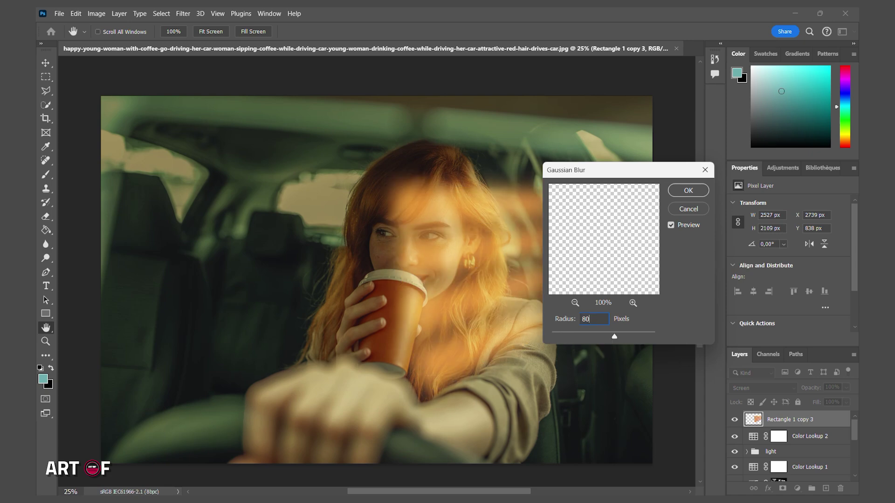
click(688, 191)
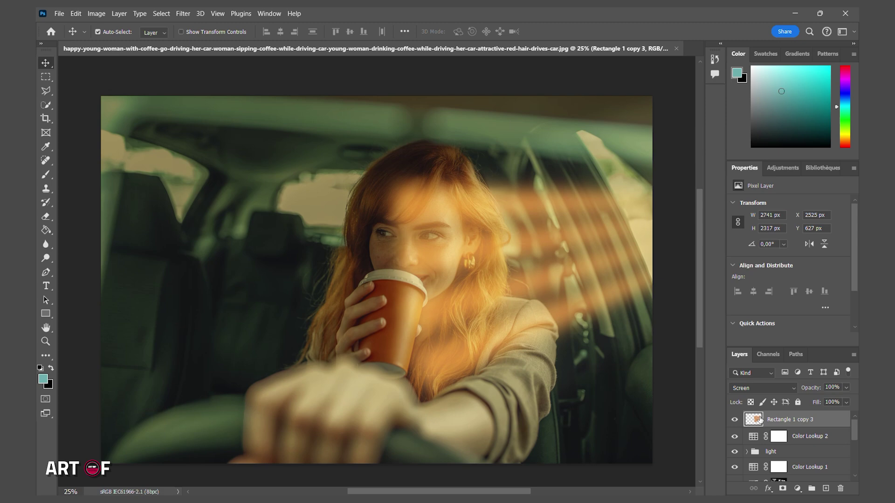
Step: Enlarge the blurred beams to about 5172 x 4431 px, rotate them about -4.2° and reposition them across the car interior
key(ctrl+t)
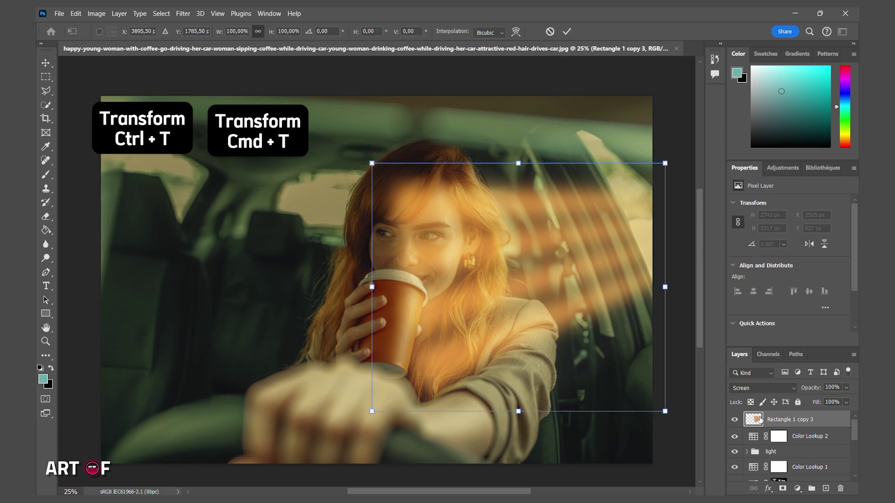
drag(372, 287, 227, 287)
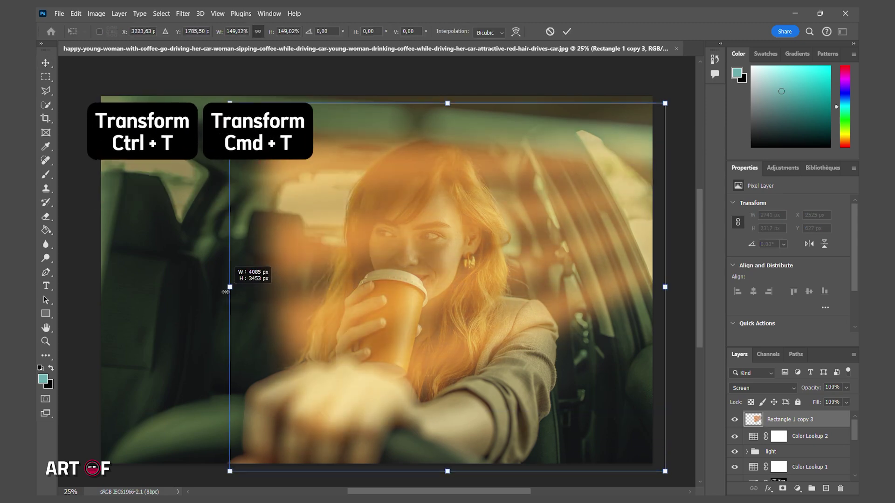
drag(682, 133, 671, 115)
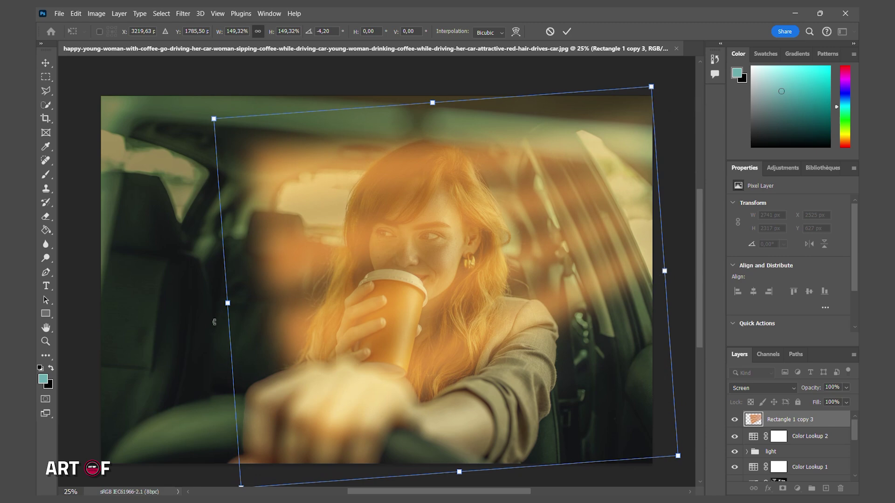
drag(221, 307, 125, 311)
drag(366, 279, 398, 292)
key(Return)
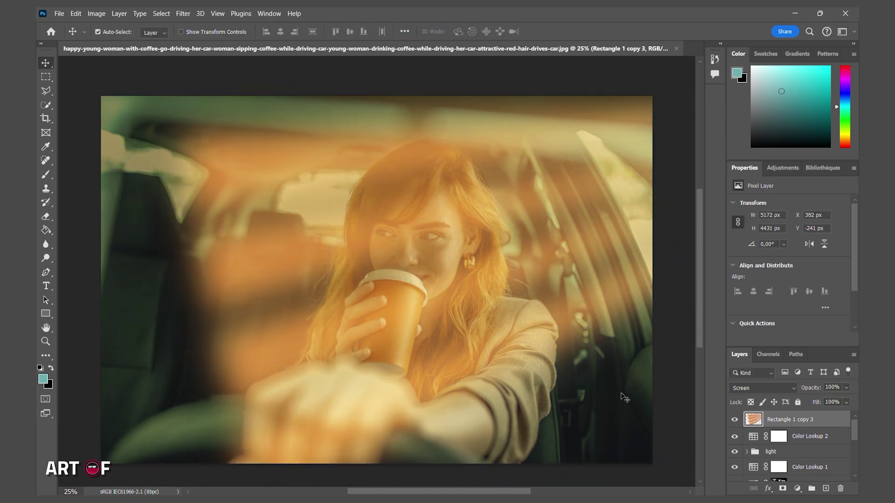
Step: Add a mask to the beam layer and fade its left side with a black-to-white linear gradient at about 15.5°
click(783, 490)
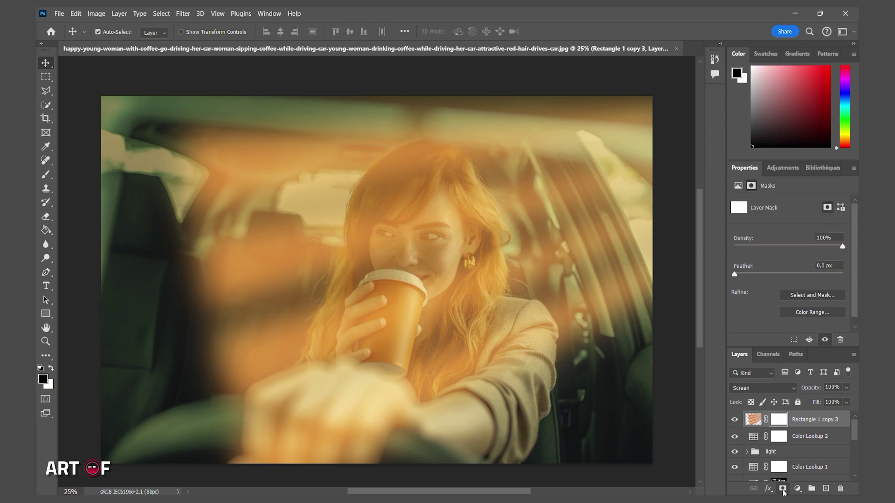
drag(46, 230, 78, 230)
click(204, 31)
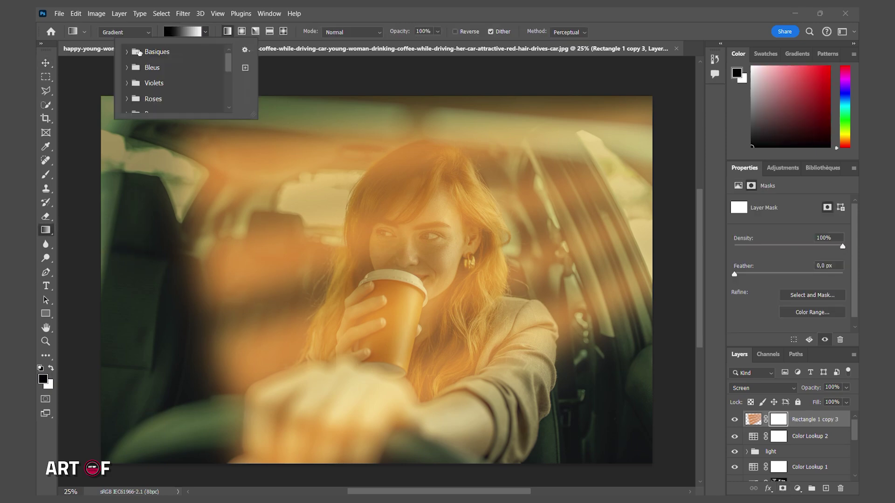
click(126, 51)
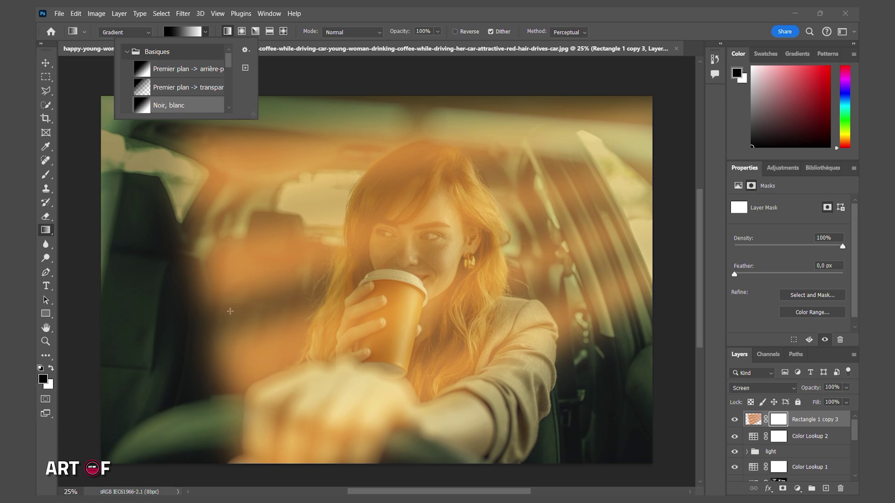
click(205, 33)
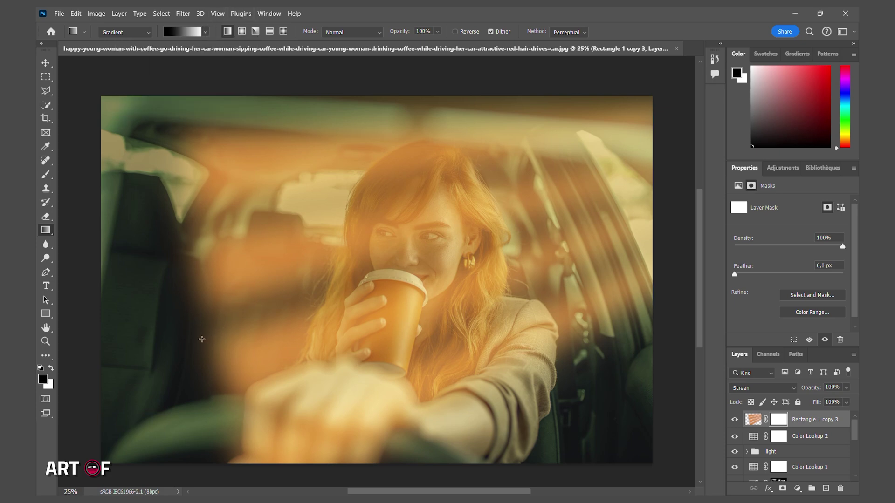
drag(202, 339, 114, 361)
drag(512, 244, 428, 269)
Step: Lower the opacity of the orange beam layer to 58%
key(v)
click(847, 402)
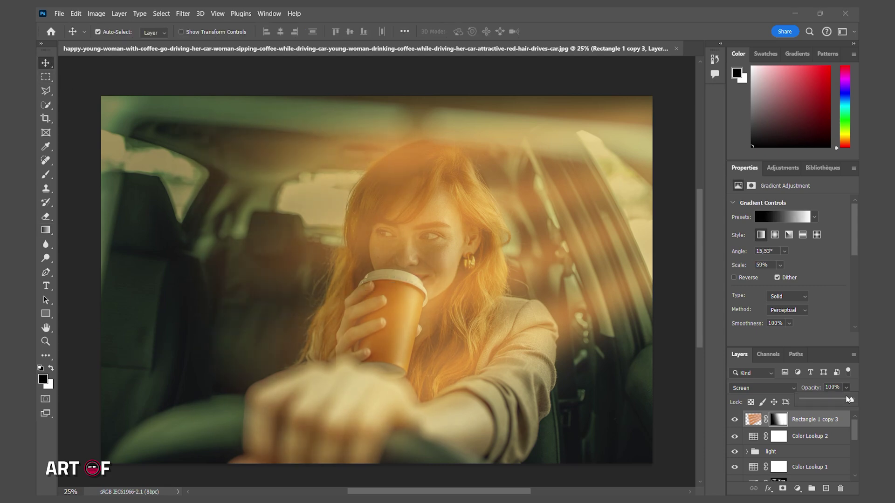
drag(850, 399, 831, 404)
Step: Fade the Color Lookup 2 mask with a black-to-white linear gradient rising slightly from the car interior across the woman toward the side window
click(778, 437)
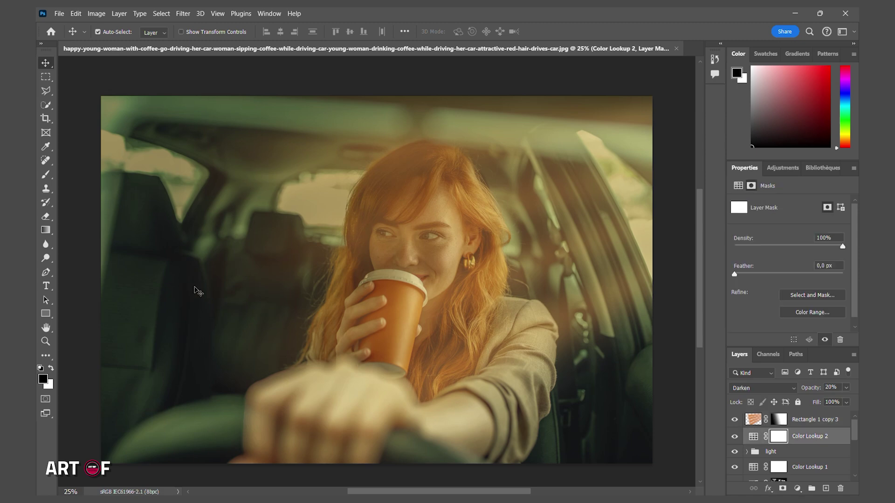
key(g)
drag(132, 350, 598, 267)
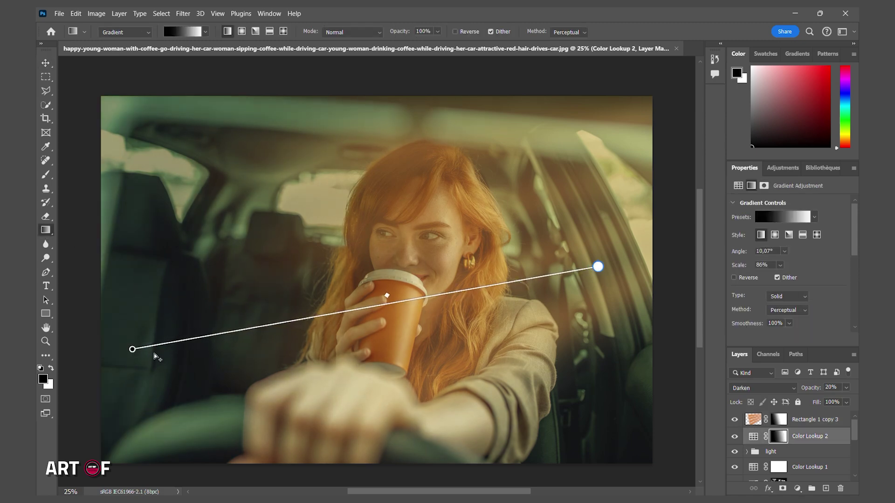
drag(132, 350, 279, 332)
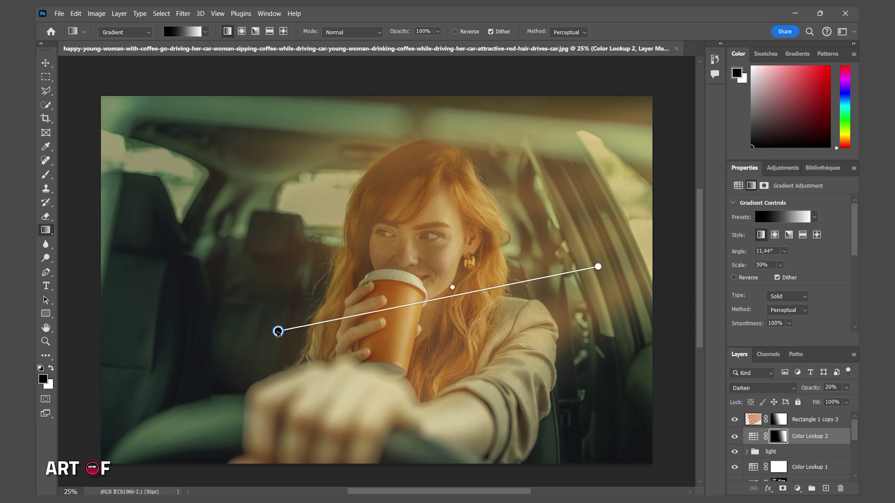
mouse_move(280, 340)
mouse_down()
mouse_move(474, 288)
mouse_move(523, 261)
mouse_move(581, 252)
mouse_up()
drag(280, 340, 332, 319)
key(v)
Step: Set the opacity of the Rectangle 1 copy 3 beam layer to 38%
click(818, 418)
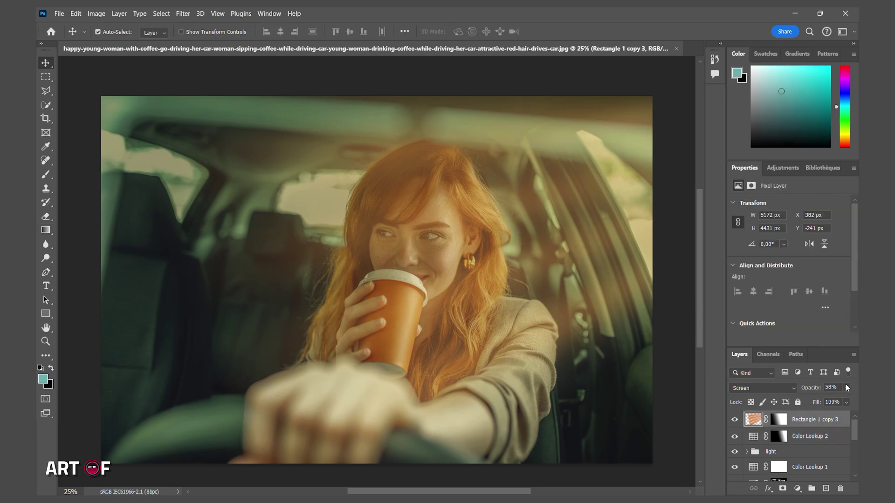
click(846, 388)
drag(826, 402, 819, 402)
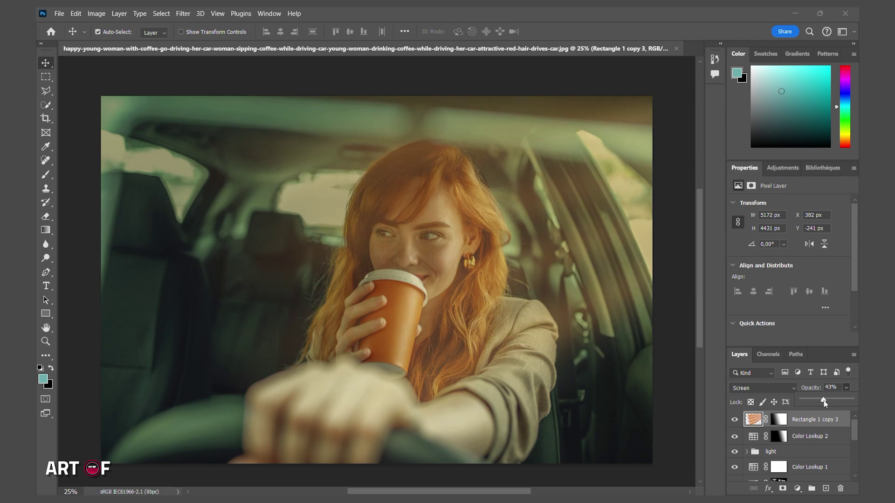
click(774, 423)
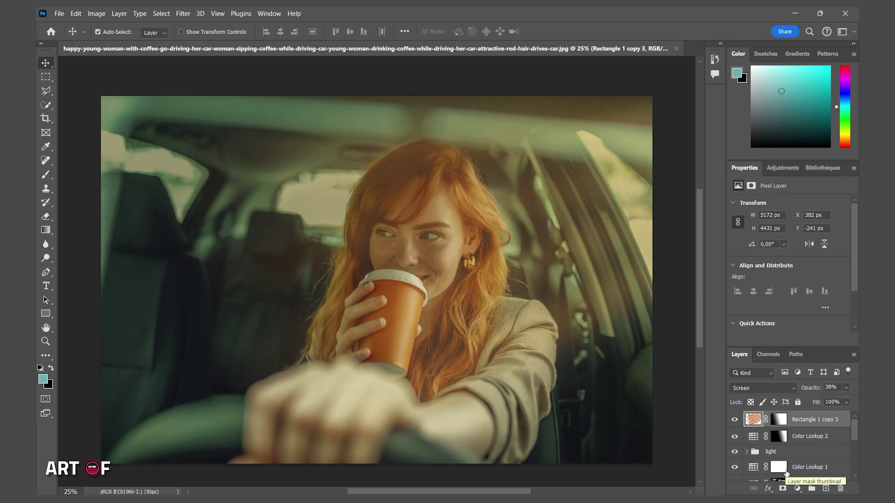
Step: Add a Curves adjustment above the beam layer, lift the Blue channel's black point slightly and anchor its lower midtones
click(797, 488)
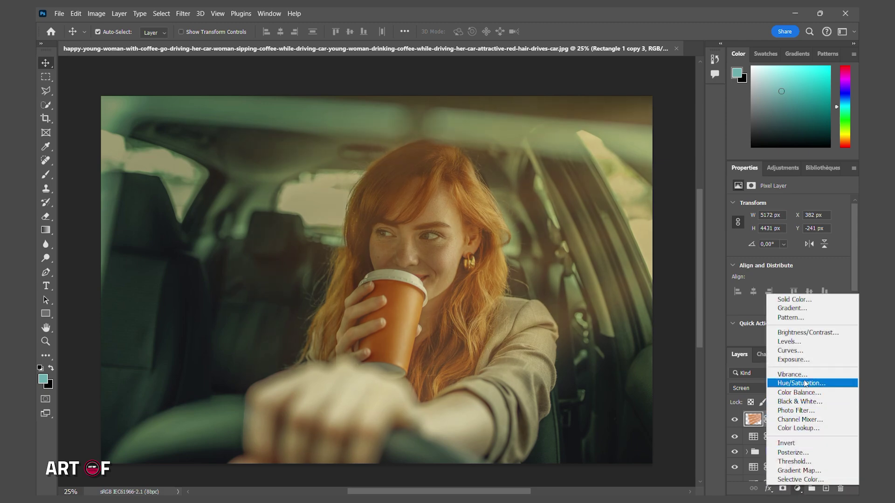
click(791, 351)
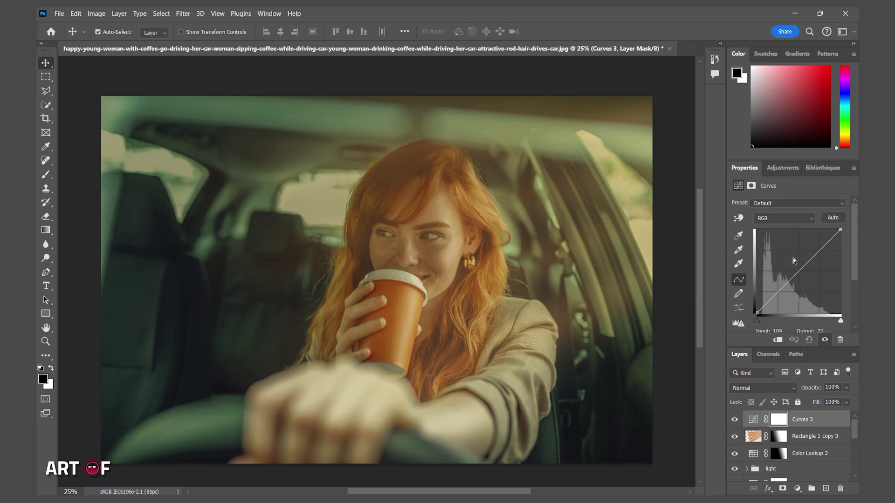
click(793, 221)
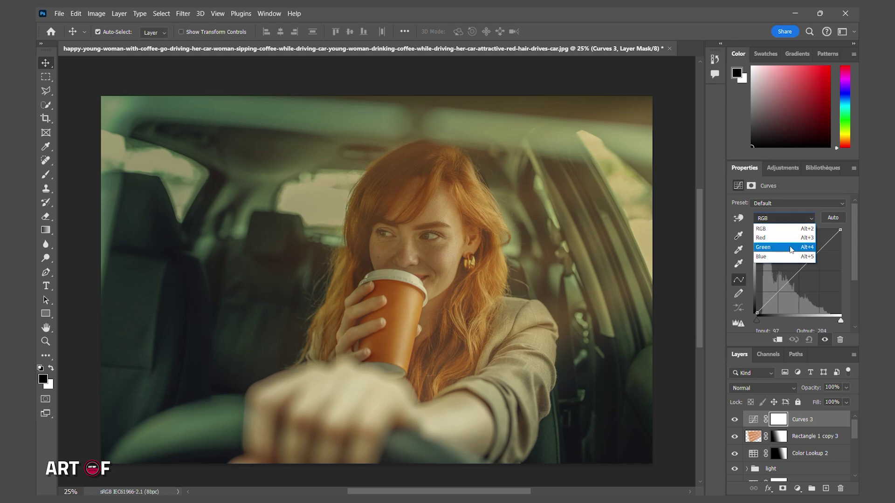
click(791, 257)
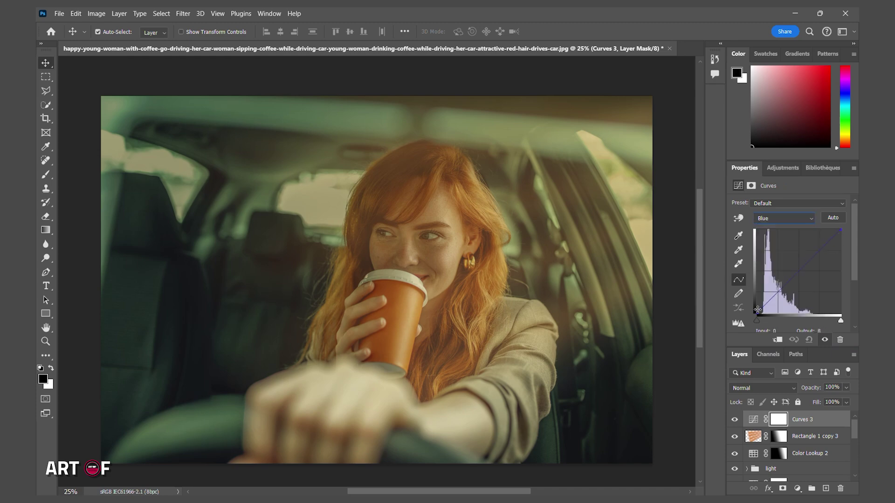
drag(756, 314, 757, 307)
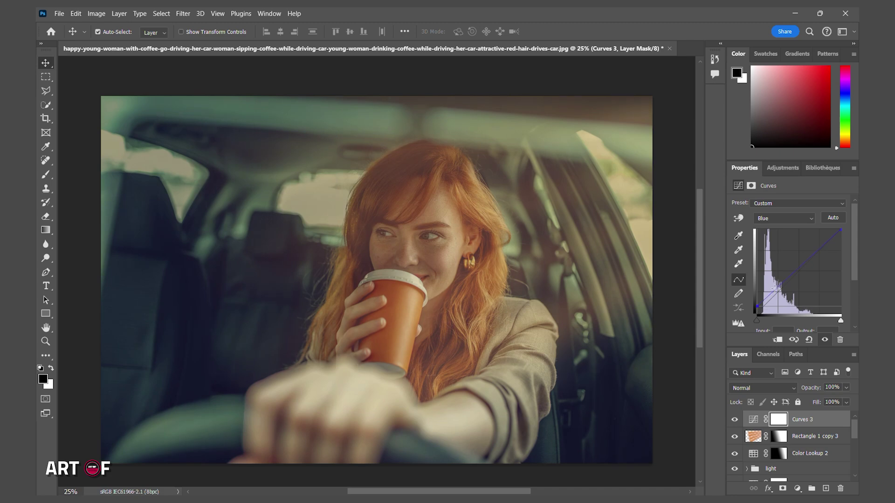
click(774, 291)
mouse_move(841, 230)
mouse_down()
mouse_move(839, 244)
mouse_move(854, 235)
mouse_up()
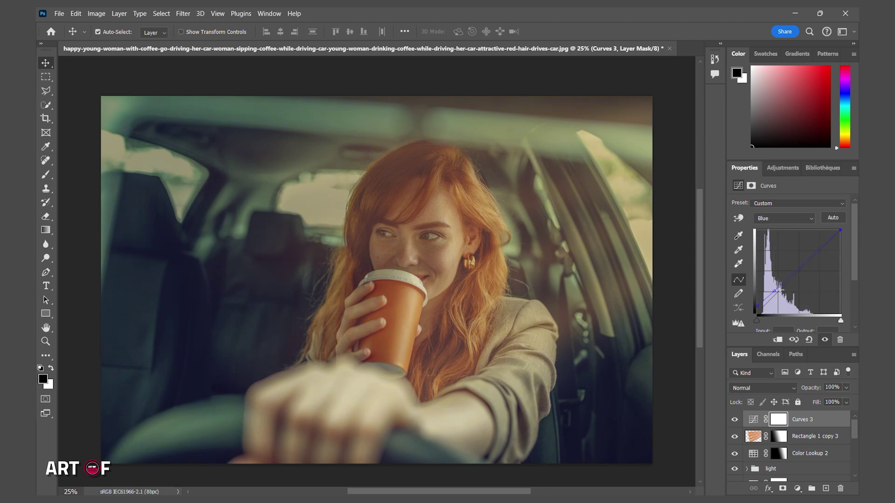
mouse_move(759, 307)
mouse_down()
mouse_move(777, 291)
mouse_move(758, 307)
mouse_up()
Step: Shape the RGB curve for gentle contrast by lowering the shadows, raising the upper midtones and slightly lifting the black point
click(772, 219)
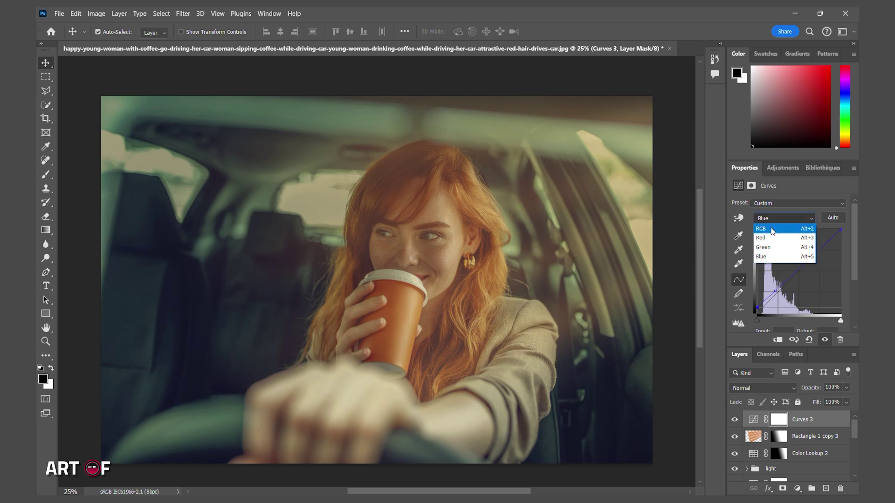
click(773, 230)
drag(776, 293, 776, 298)
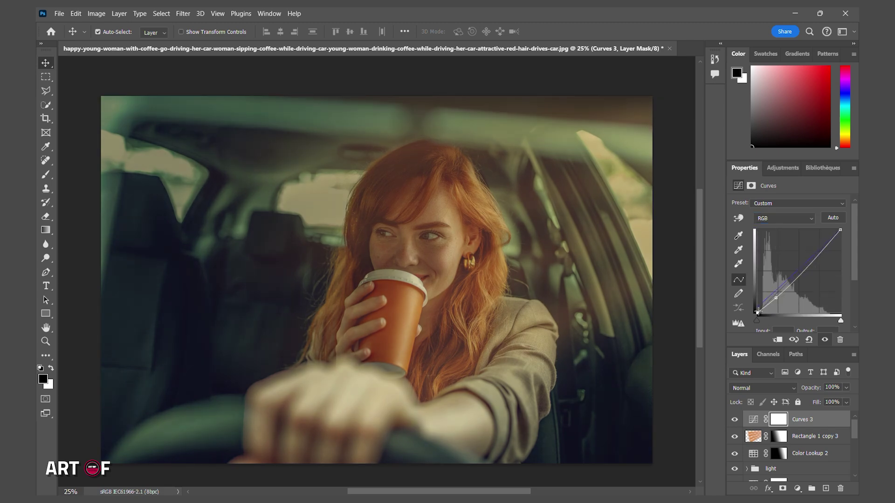
drag(803, 271, 808, 262)
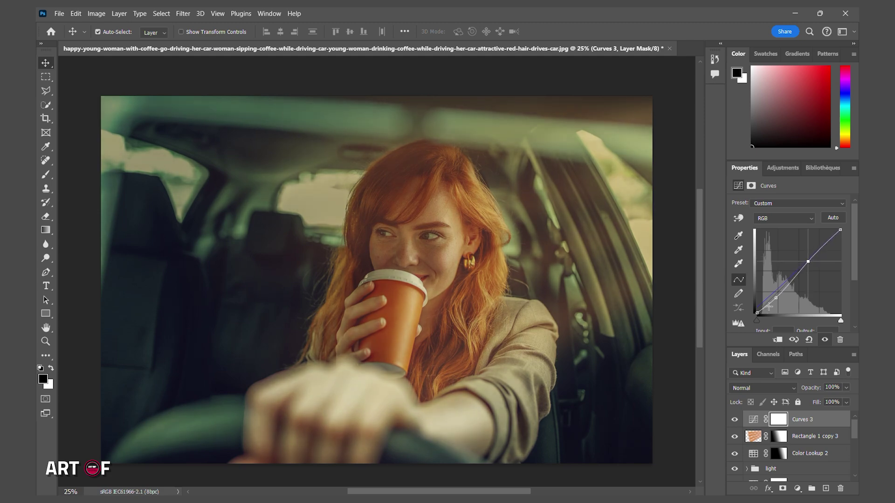
drag(776, 297, 758, 310)
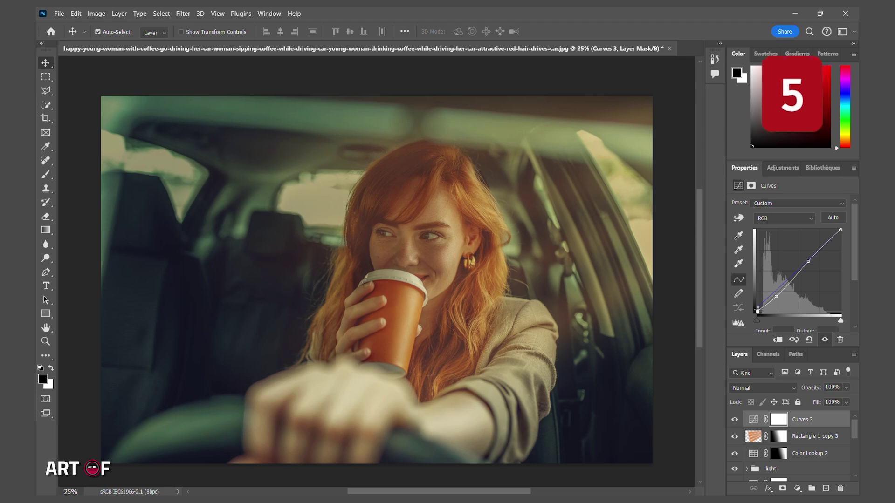
Step: Group all layers above the Background and name the group EDIT-1
scroll(784, 438, down, 6)
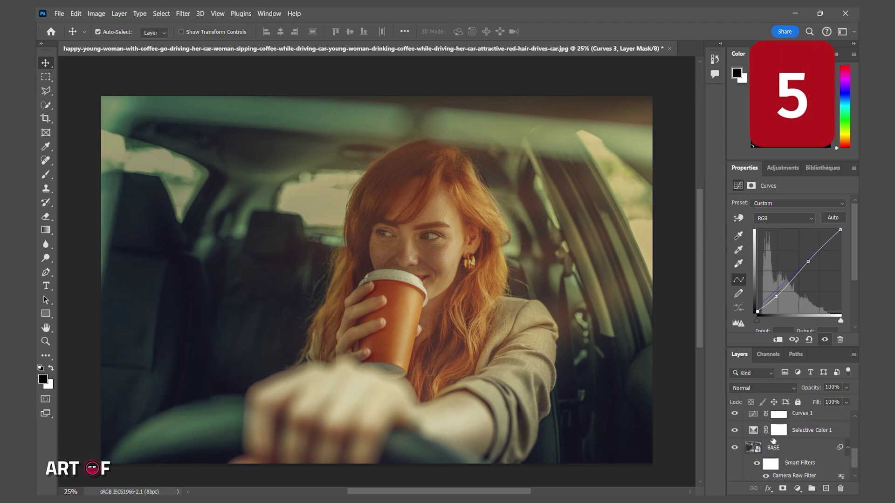
click(787, 448)
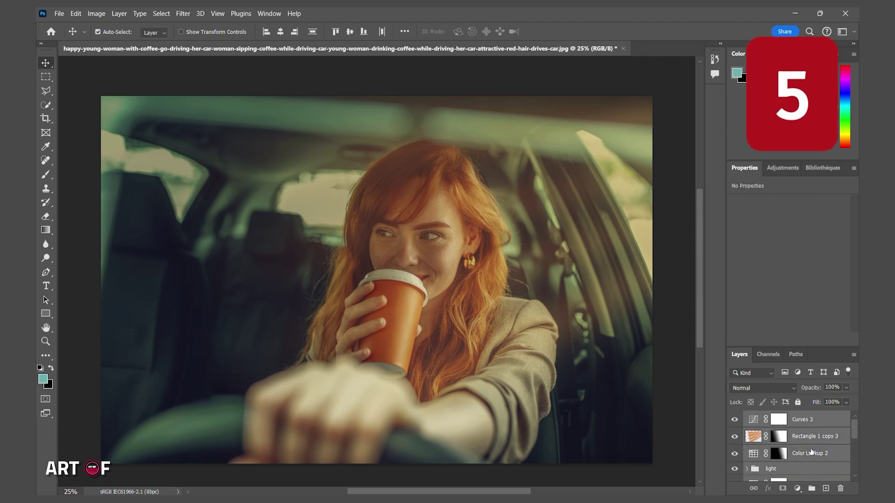
double_click(776, 418)
text(EDIT)
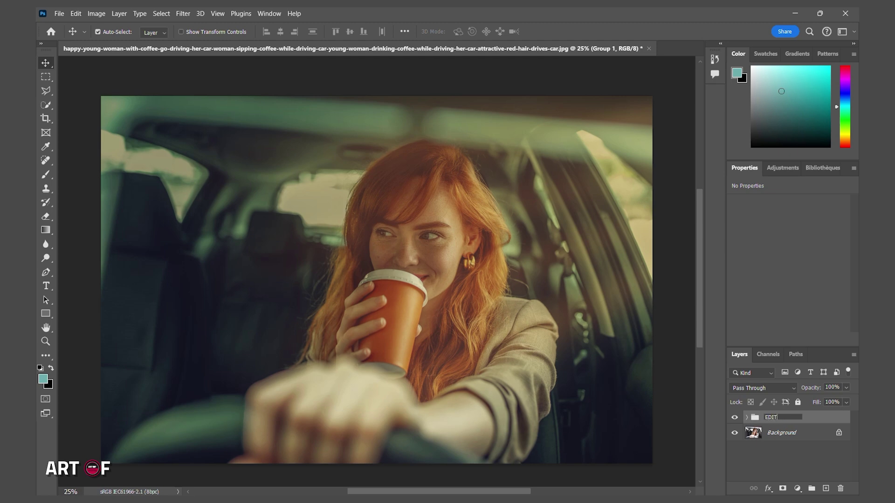
text(-1)
key(Return)
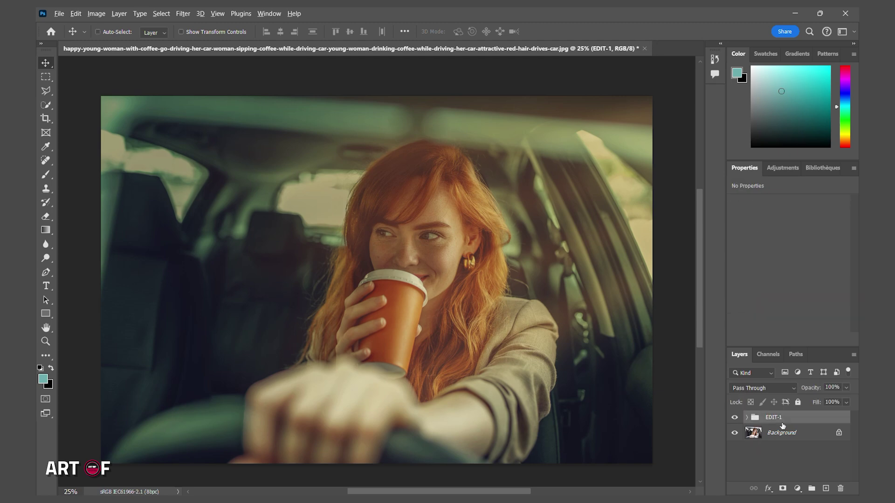
Step: Merge everything visible into a new layer named CAMERA-RAW and convert it to a smart object
key(ctrl+shift+alt+e)
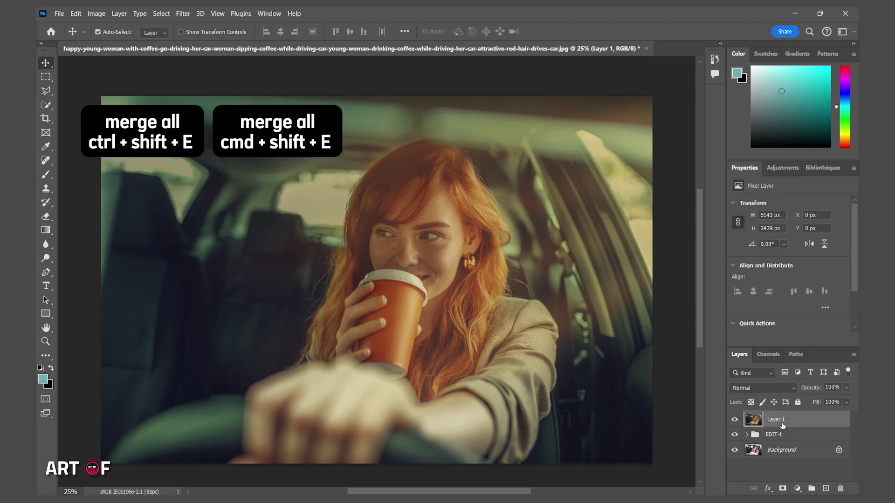
double_click(782, 424)
text(CAMERA-RAW)
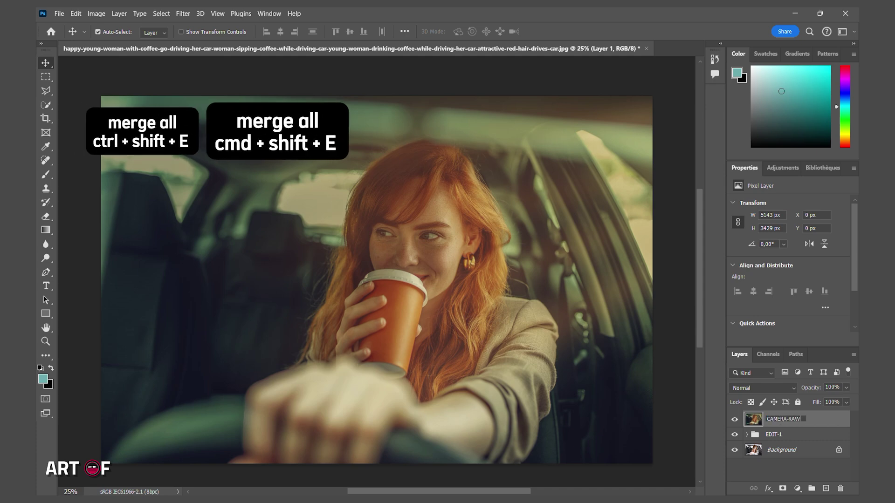
key(Return)
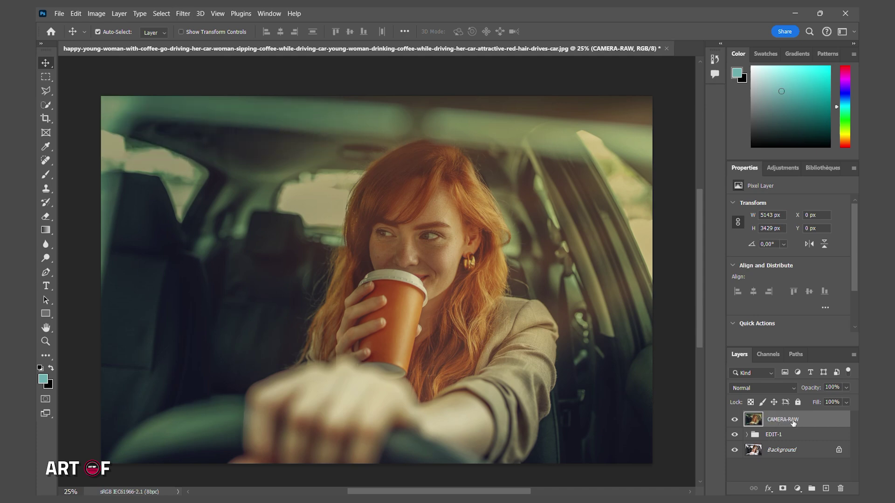
right_click(785, 419)
click(788, 349)
Step: Start a Camera Raw Filter with Exposure -0.15, Contrast +10, Highlights -14, Shadows -8, Whites +11 and Blacks -12
click(183, 13)
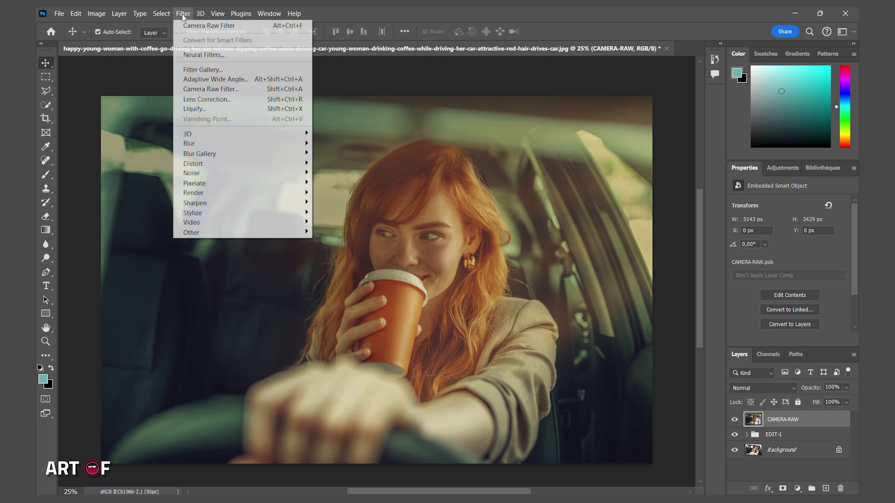
click(199, 87)
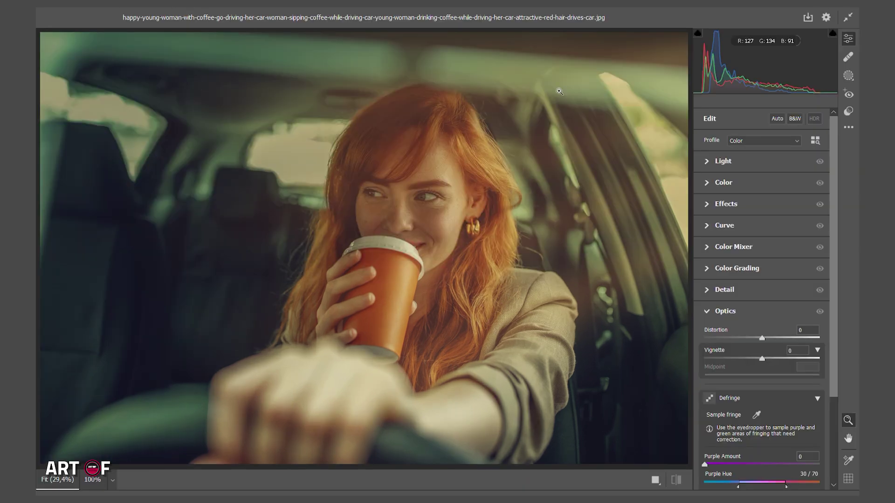
click(755, 164)
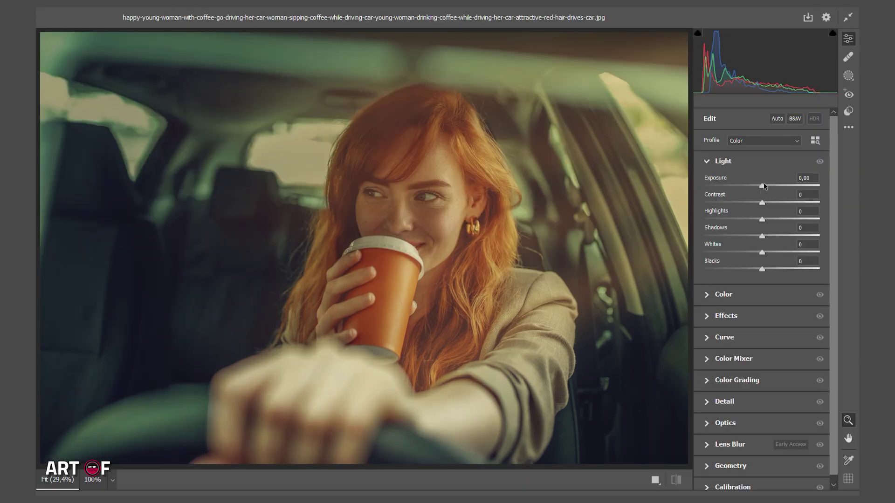
drag(764, 186, 763, 185)
drag(762, 202, 761, 188)
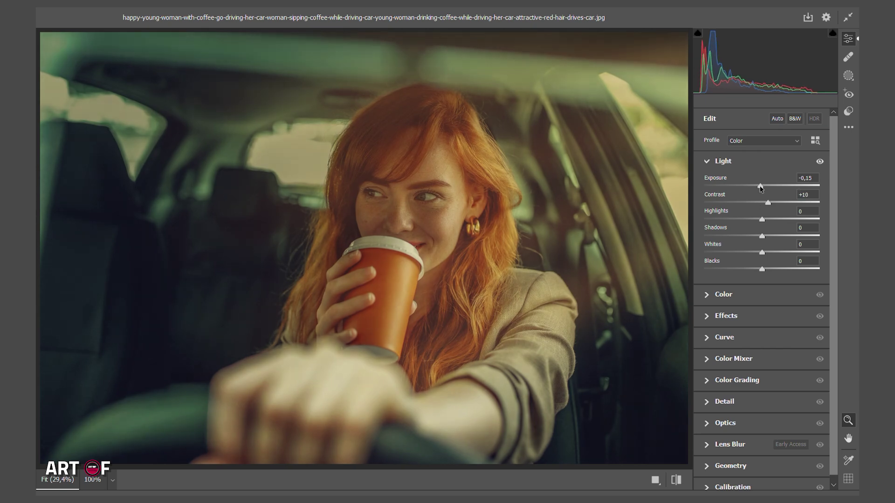
drag(762, 219, 758, 272)
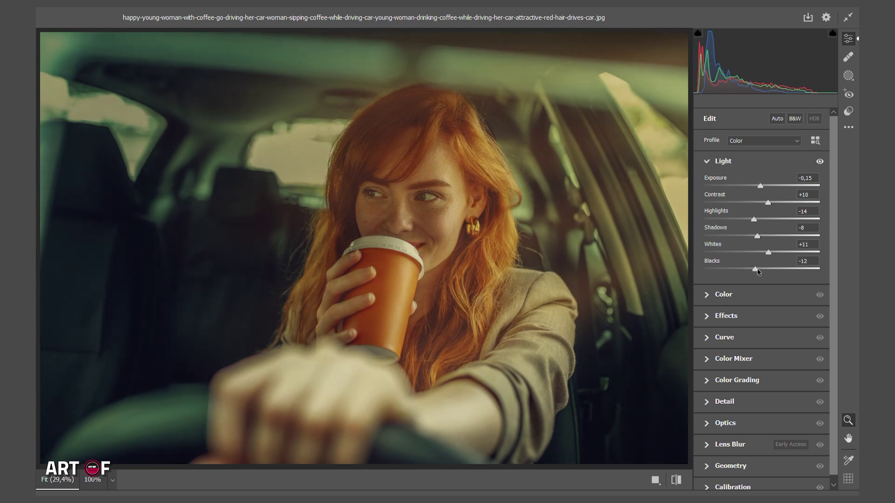
Step: Soften the image with Texture -19, Clarity -13 and Dehaze -12, and apply the Camera Raw Filter
click(755, 317)
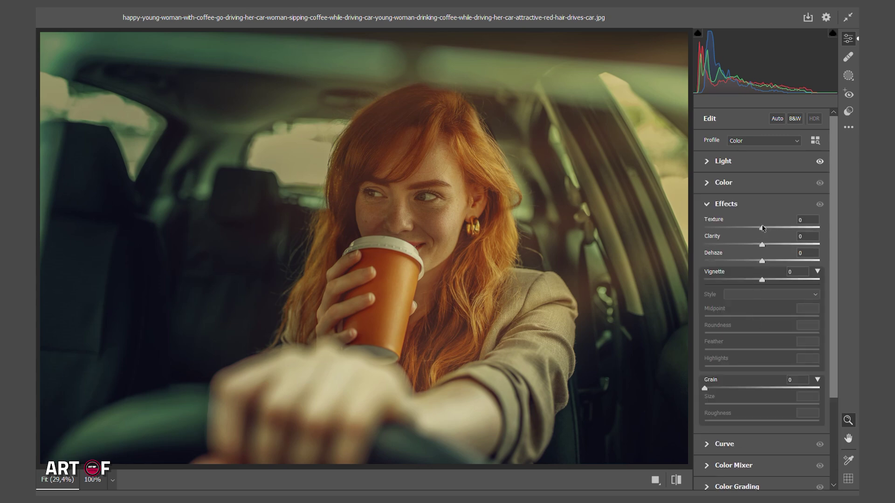
mouse_move(762, 228)
mouse_down()
mouse_move(754, 262)
mouse_move(754, 229)
mouse_up()
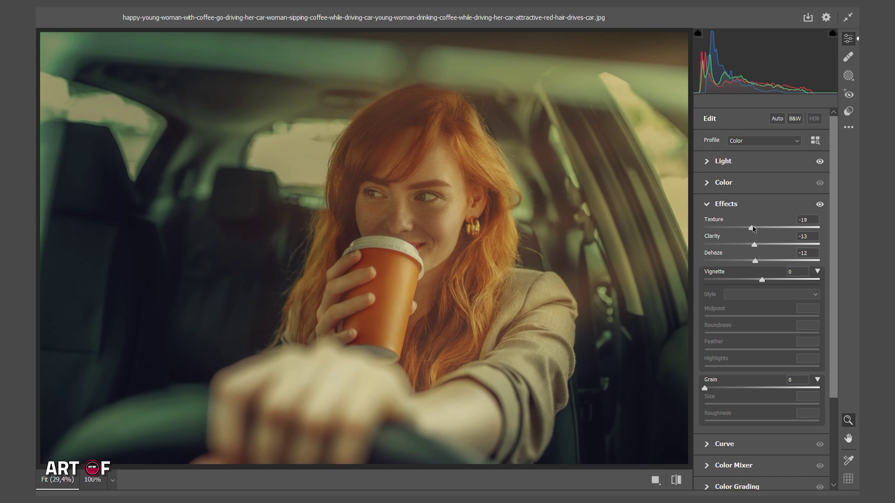
click(733, 211)
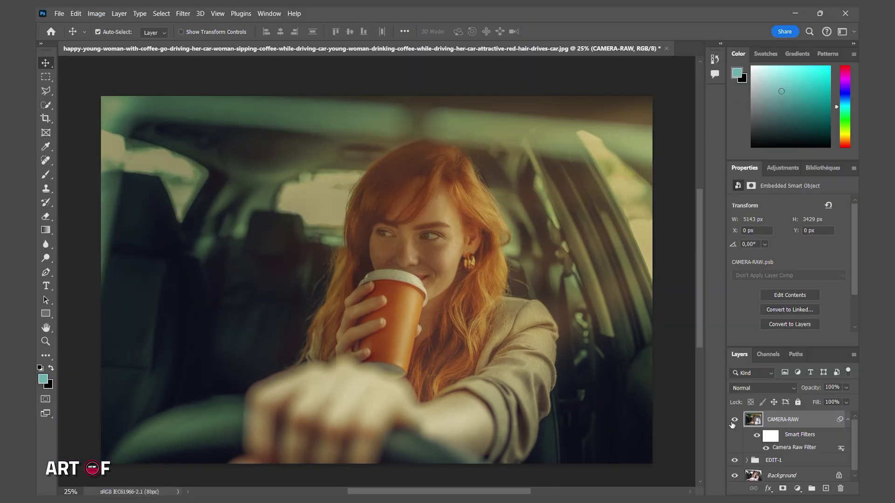
Step: Fade the Camera Raw filter mask with a black-to-white linear gradient at about 12.1° from the rear seats toward the side window
click(772, 438)
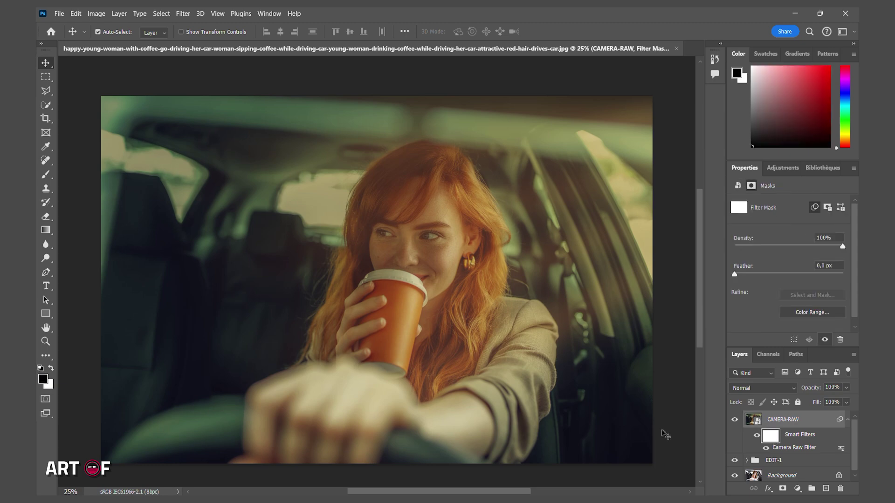
click(46, 230)
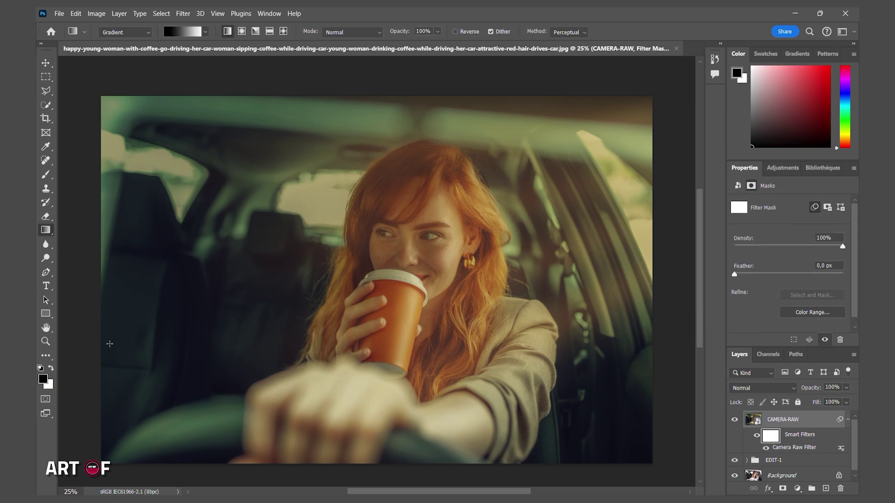
drag(110, 344, 548, 250)
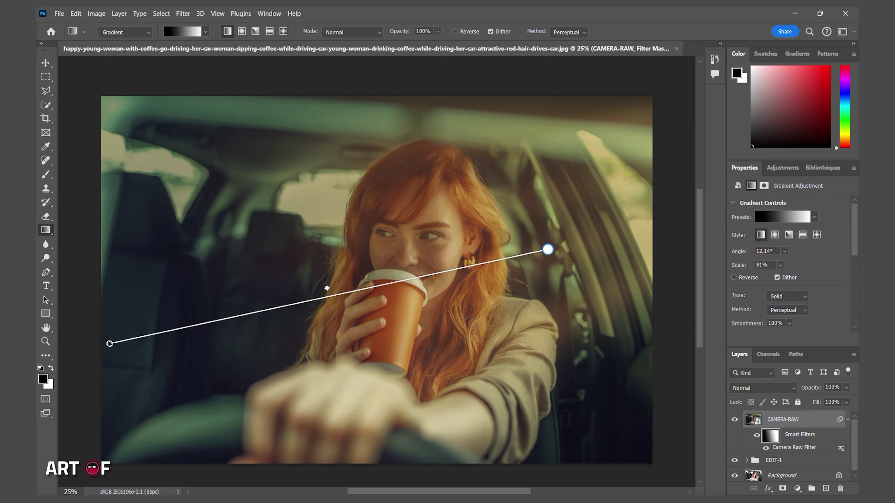
Step: Shorten the Camera Raw filter mask gradient to about 13.9° at 55% scale, starting farther in from the rear seat
drag(109, 343, 249, 321)
key(v)
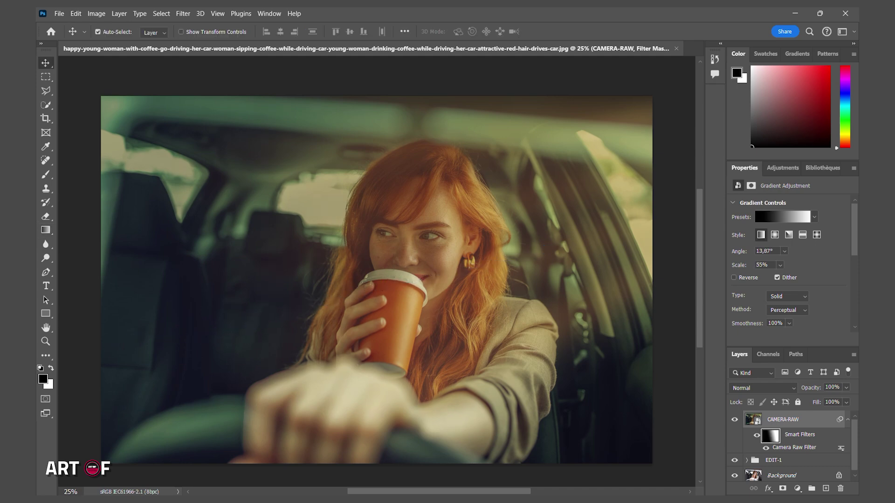
Step: Add a Color Lookup adjustment layer above CAMERA-RAW, preview the 3D LUTs and choose HorrorBlue.3DL
click(798, 488)
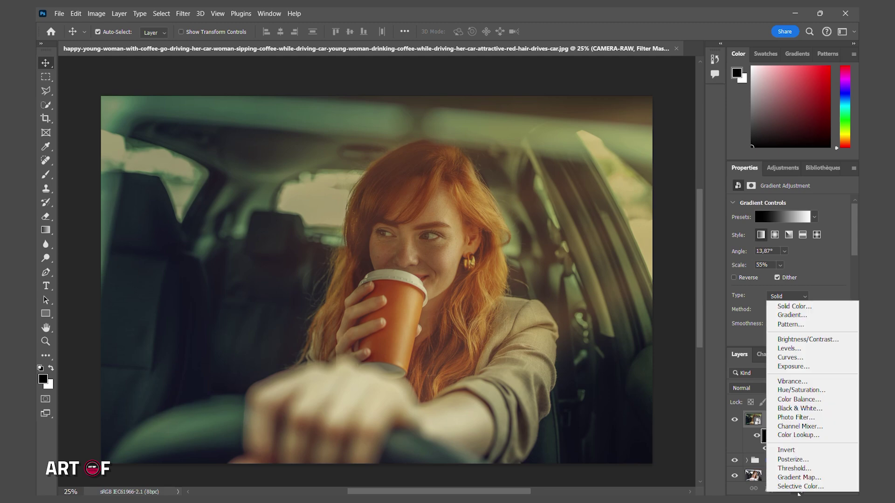
click(798, 435)
click(796, 205)
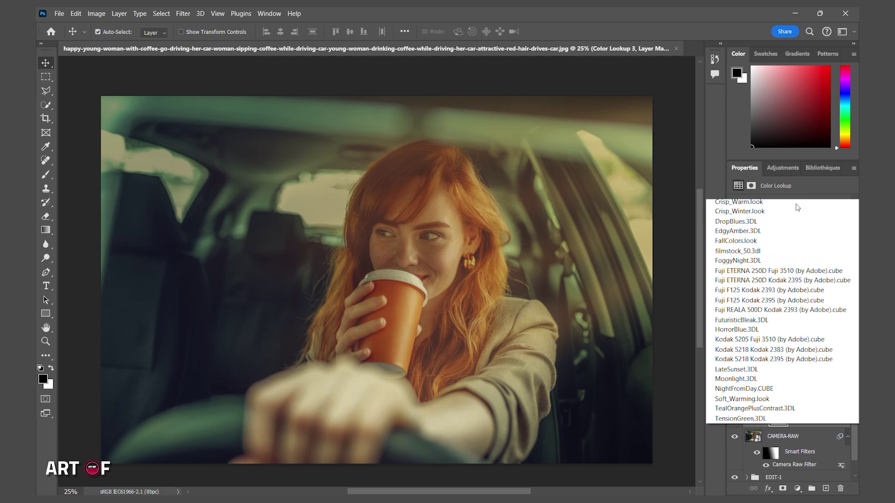
click(791, 229)
key(Down)
key(Down)
key(Down)
key(Down)
key(Down)
key(Down)
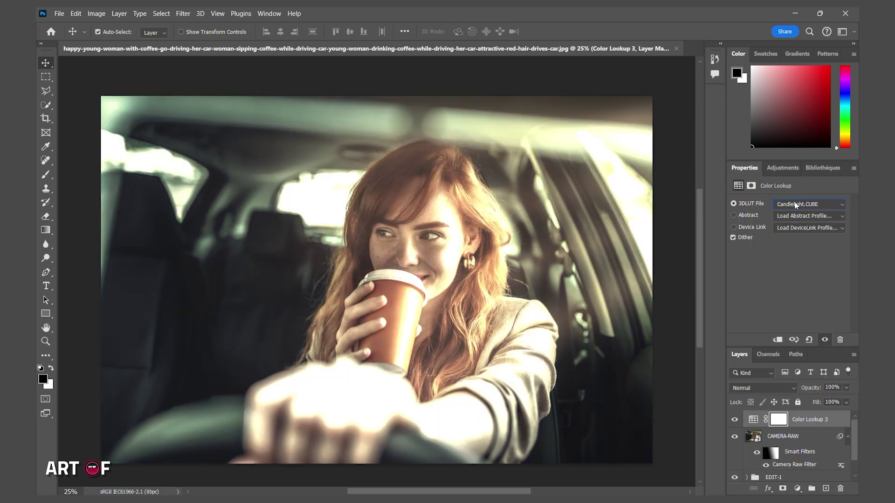
key(Down)
key(Down)
key(Down)
key(Down)
key(Down)
key(Down)
key(Down)
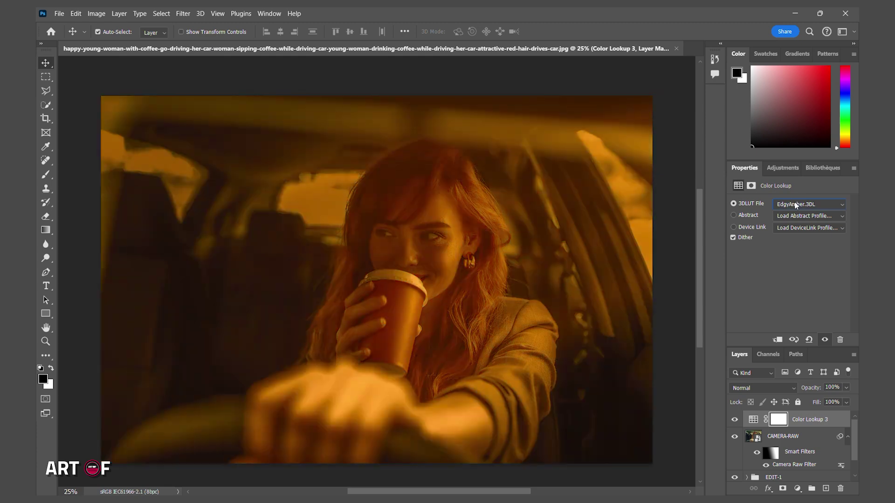
key(Down)
key(Down)
key(Down)
key(Down)
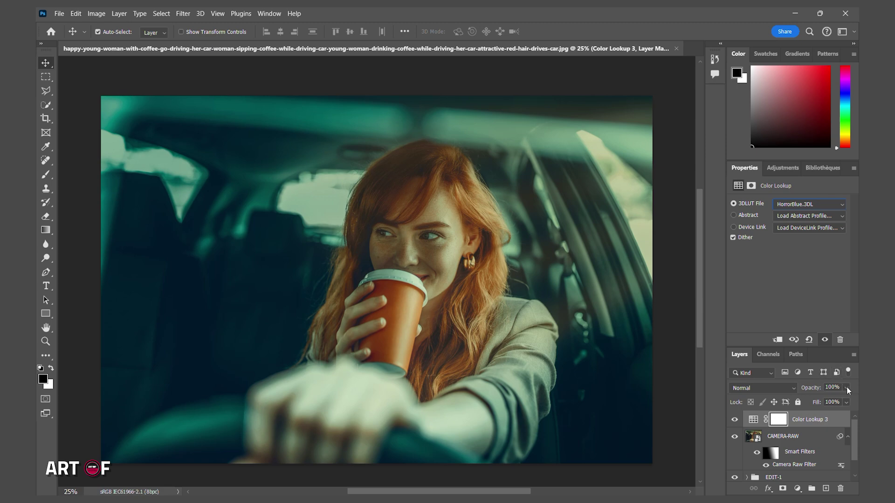
Step: Reduce the Color Lookup layer's opacity to 50% and compare the image with and without it
drag(846, 387, 837, 400)
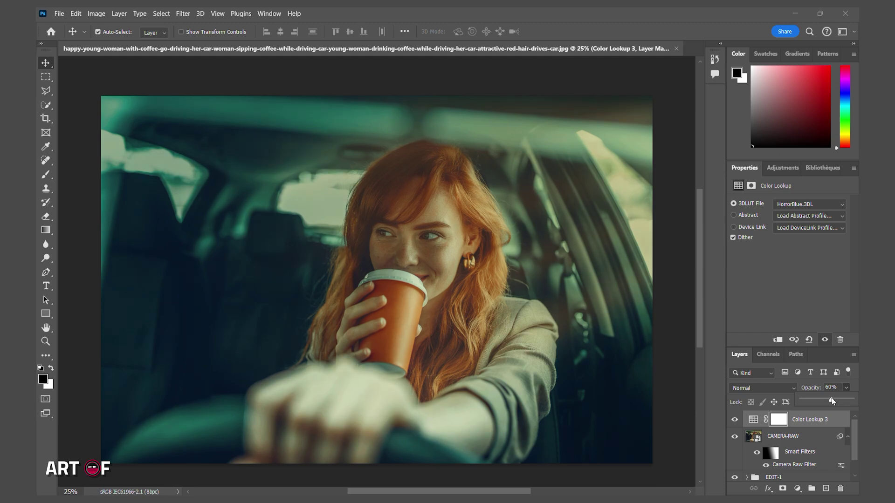
click(734, 421)
click(734, 420)
drag(831, 400, 827, 403)
Step: Fade the Color Lookup mask with a black-to-white linear gradient from the side window toward the rear seats, about -160.5° at 60% scale
click(45, 231)
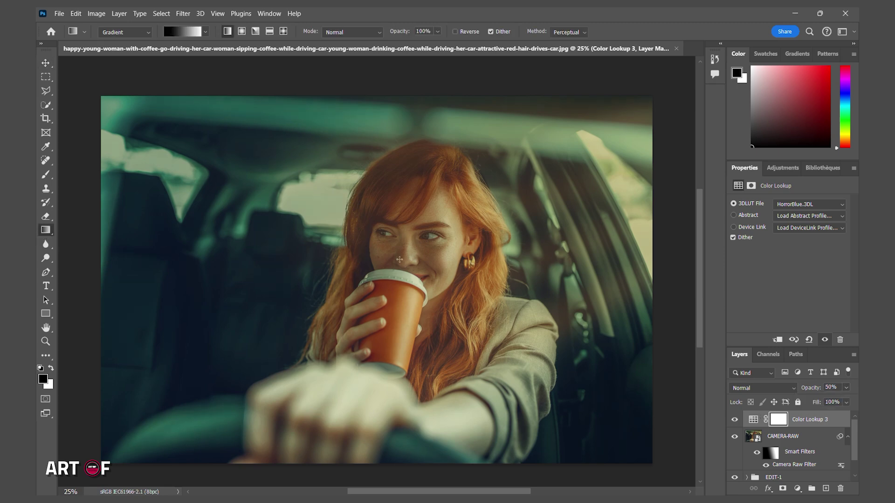
drag(592, 178, 295, 303)
drag(592, 177, 617, 209)
drag(297, 300, 307, 317)
click(46, 66)
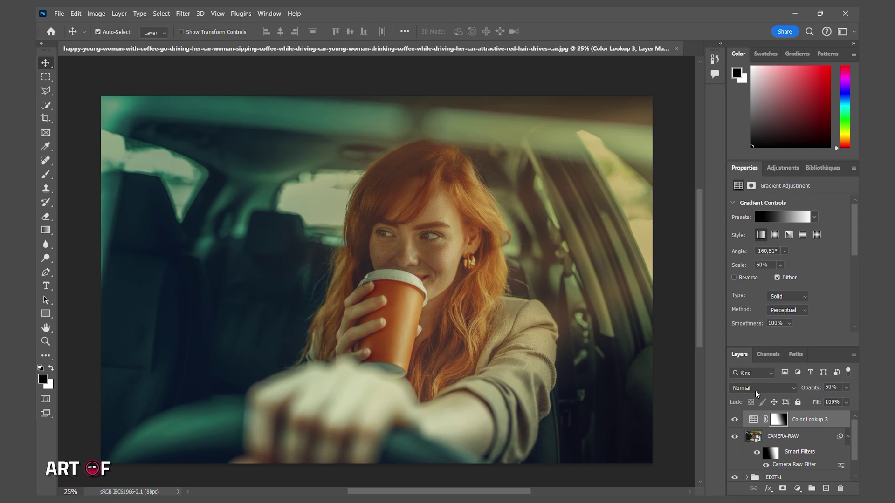
Step: Paint black on the Color Lookup mask over the rear windows to remove the teal tint there
key(b)
alt+right_click(314, 186)
key(x)
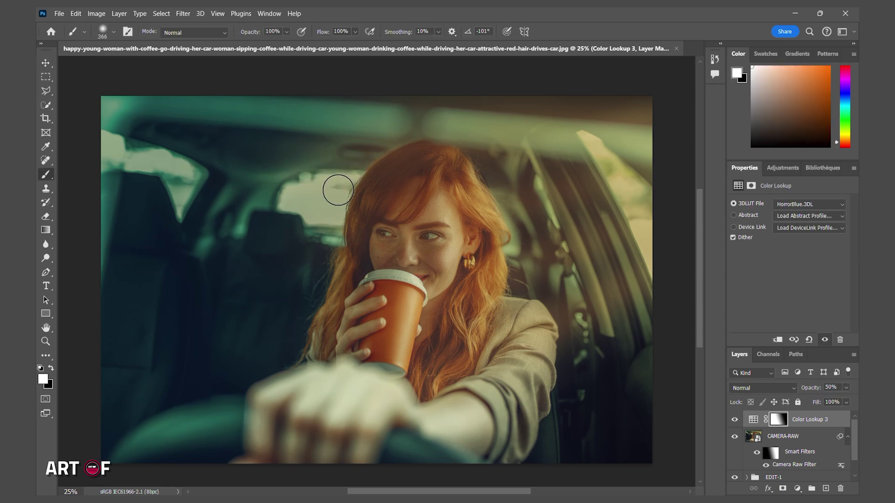
key(x)
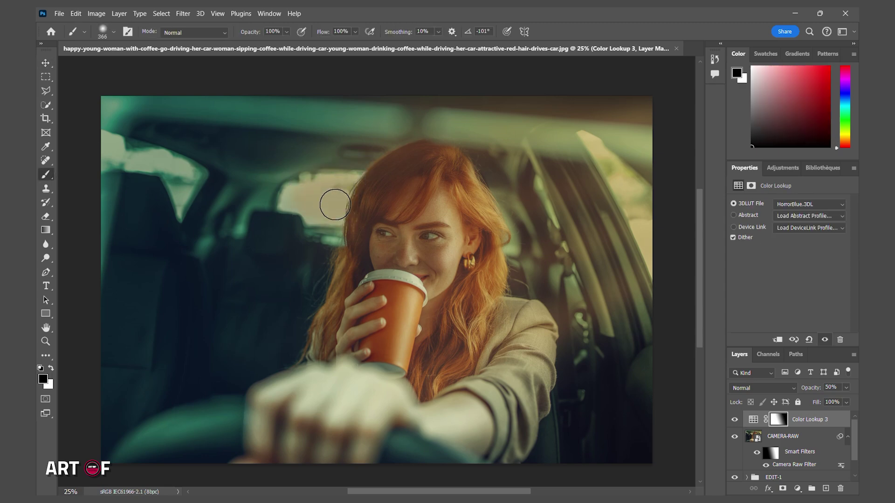
mouse_move(336, 204)
mouse_down()
mouse_move(288, 197)
mouse_move(292, 190)
mouse_move(220, 194)
mouse_move(146, 162)
mouse_up()
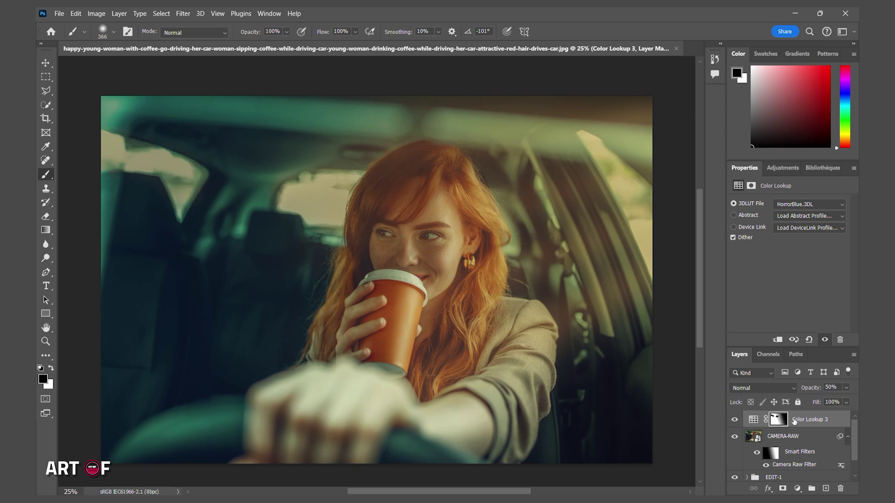
Step: Add a Vibrance adjustment layer and raise its saturation slightly
click(798, 488)
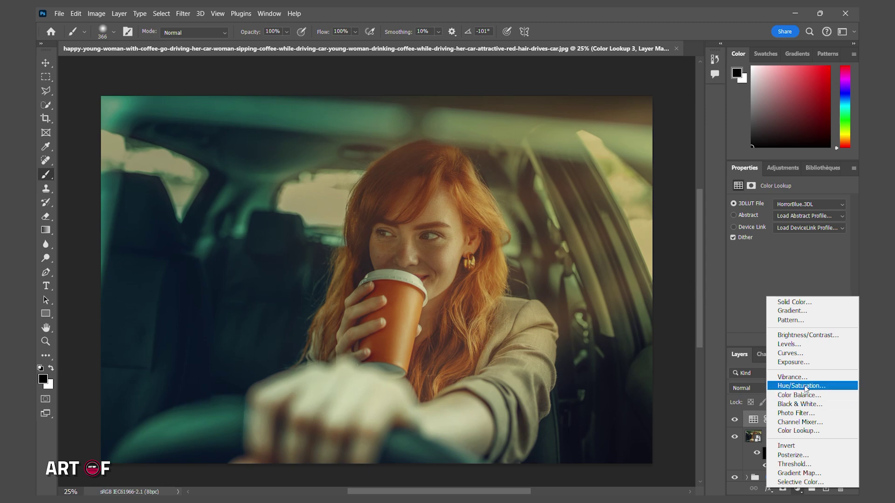
click(799, 377)
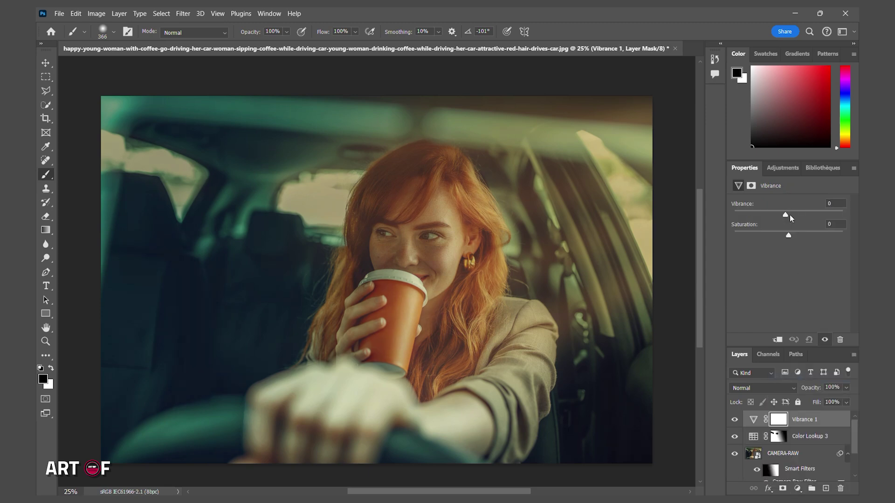
drag(788, 235, 794, 236)
Step: Create a new empty layer above the Vibrance adjustment and set the foreground color to white for the brush
click(826, 488)
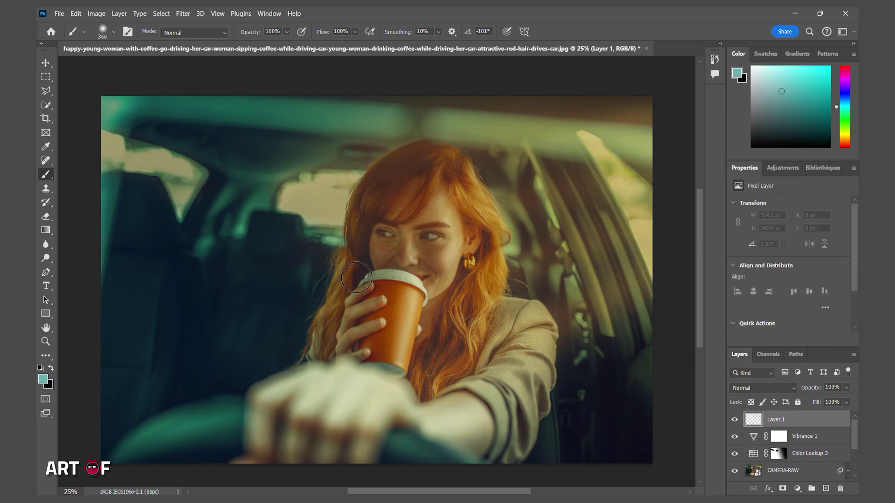
click(44, 379)
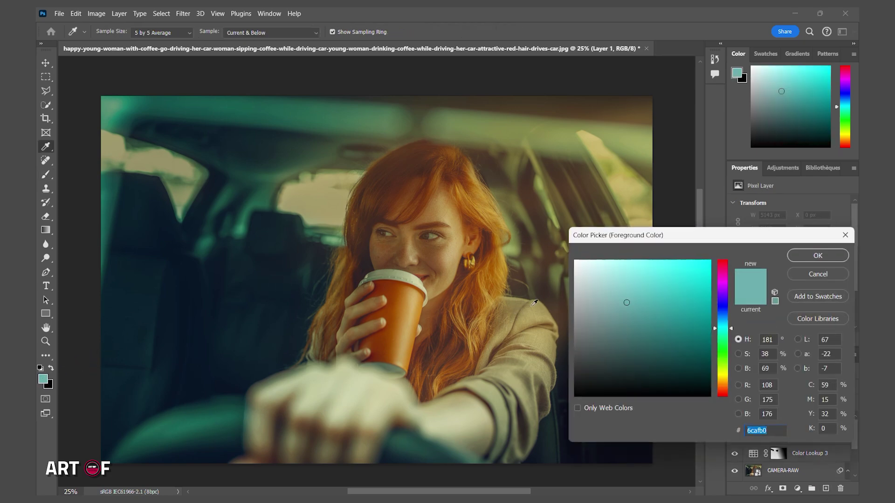
drag(577, 292, 561, 239)
click(807, 255)
key(b)
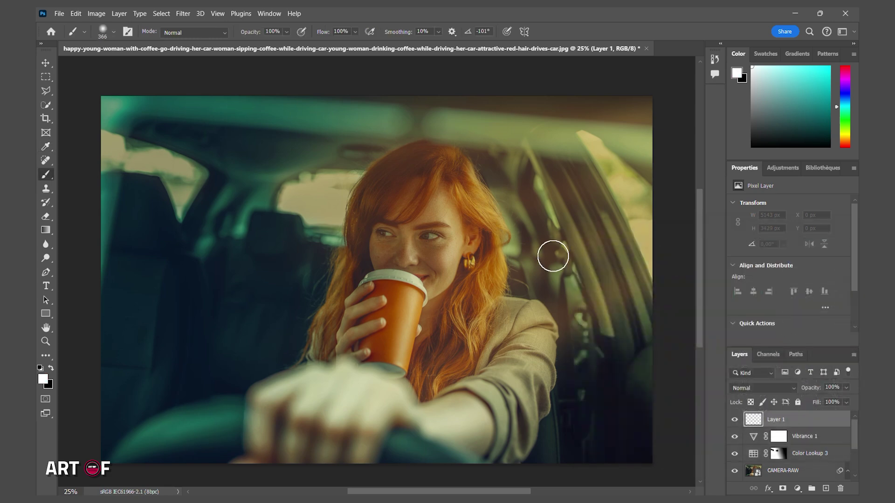
Step: Paint a white dot over each iris with a soft 63 px brush and set the layer's blend mode to Overlay
key(ctrl+plus)
key(ctrl+plus)
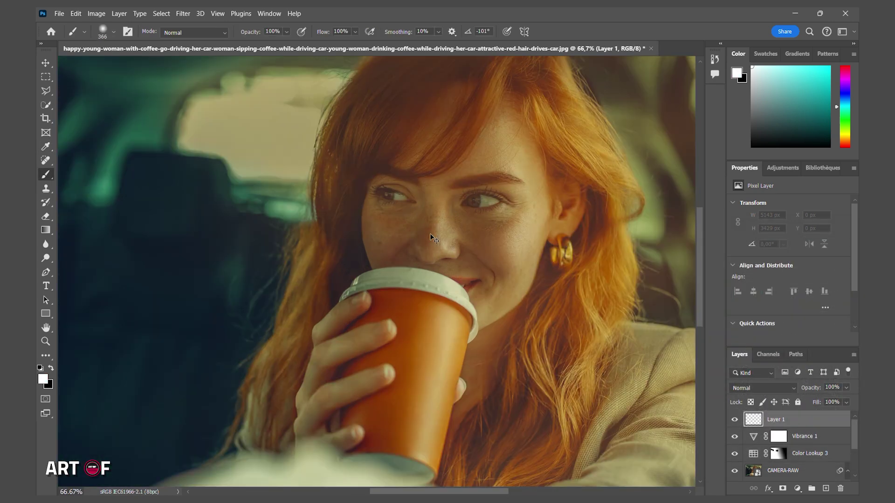
mouse_move(504, 167)
mouse_down()
mouse_move(470, 172)
mouse_move(456, 145)
mouse_move(460, 215)
mouse_up()
drag(507, 179, 500, 180)
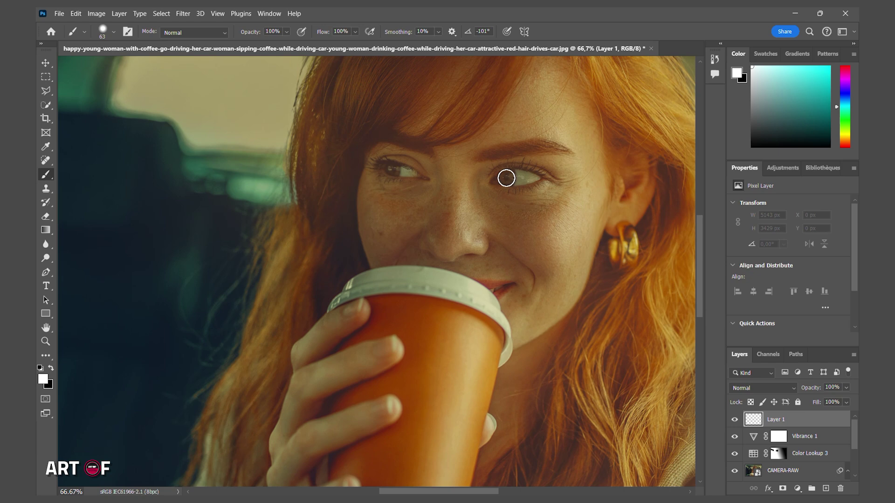
click(506, 178)
click(393, 169)
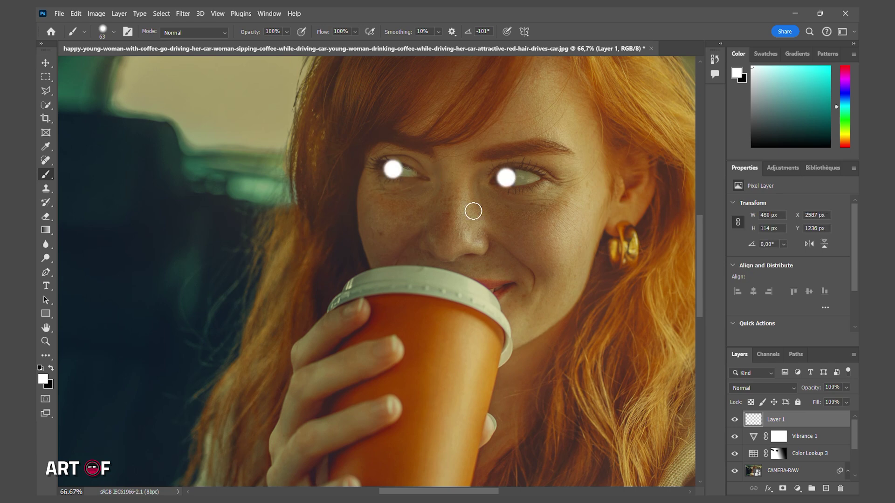
click(756, 389)
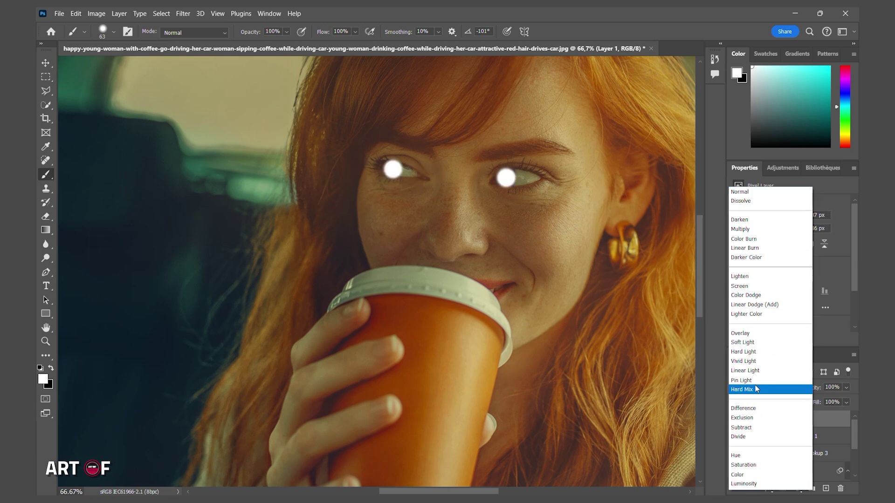
click(757, 333)
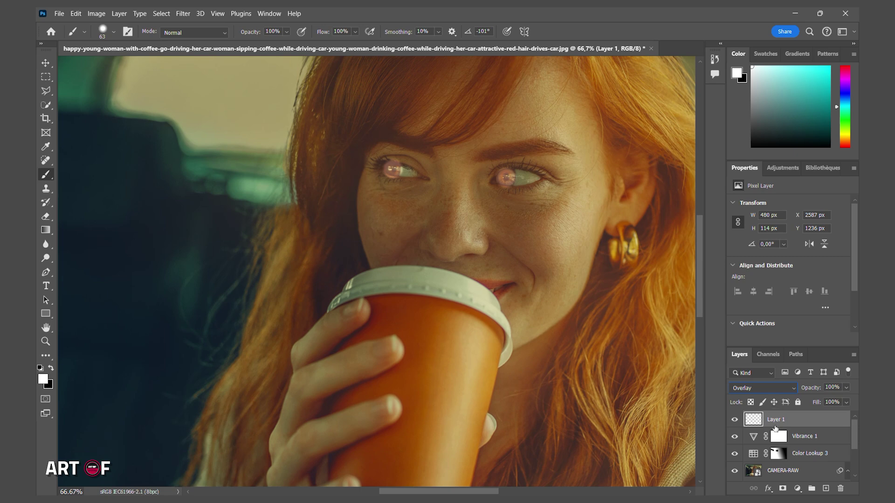
Step: Add a Color Overlay effect in green #2e7a54 to the eye layer and lower the layer's opacity to 55%
click(769, 488)
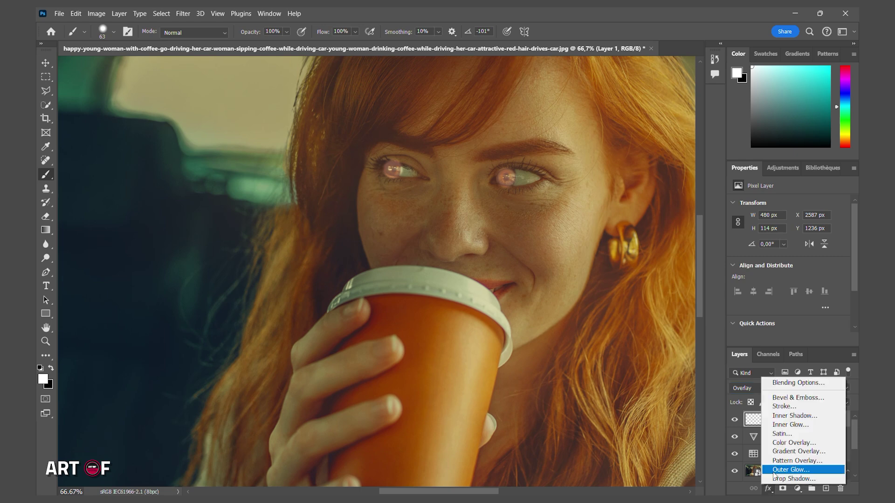
click(780, 447)
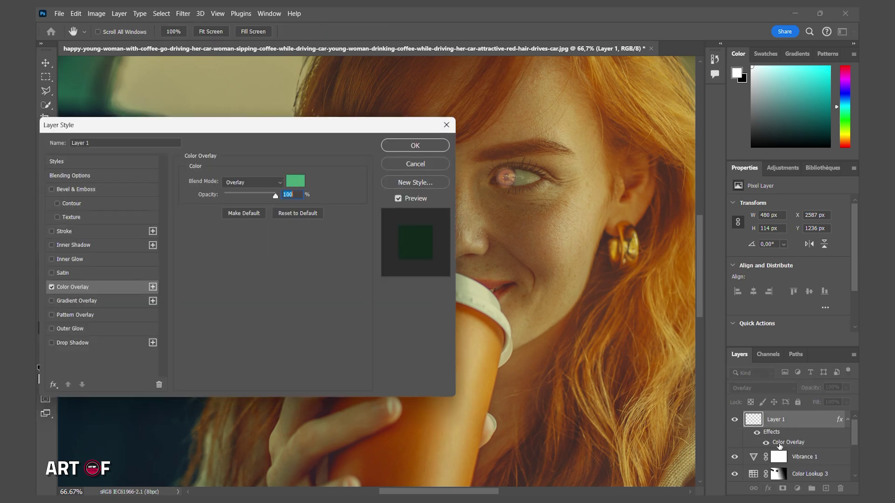
click(295, 182)
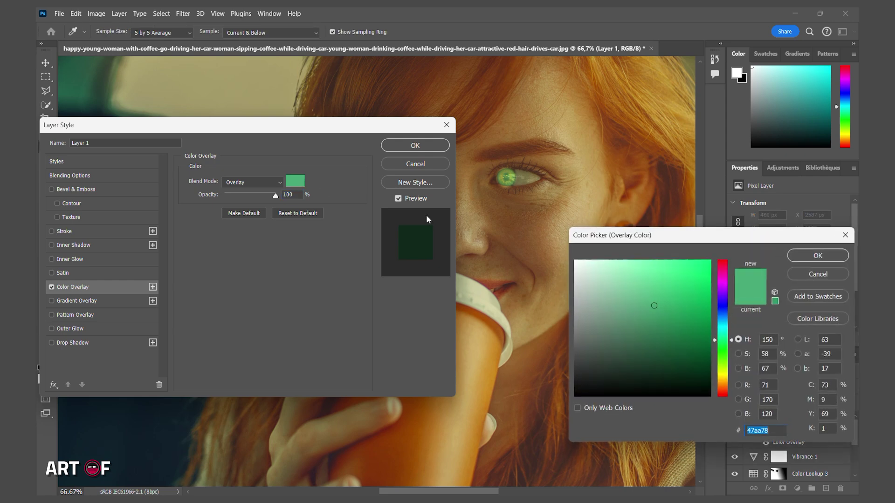
mouse_move(652, 318)
mouse_down()
mouse_move(646, 323)
mouse_move(661, 323)
mouse_move(660, 332)
mouse_up()
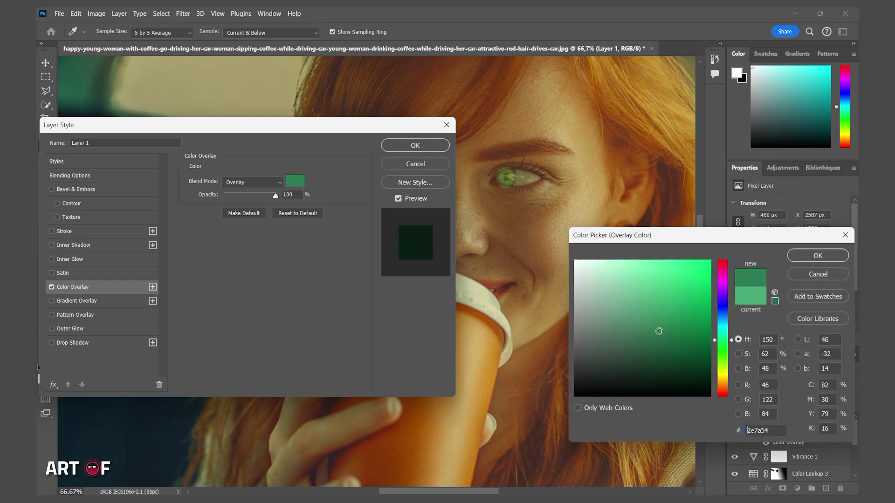
click(802, 254)
key(Return)
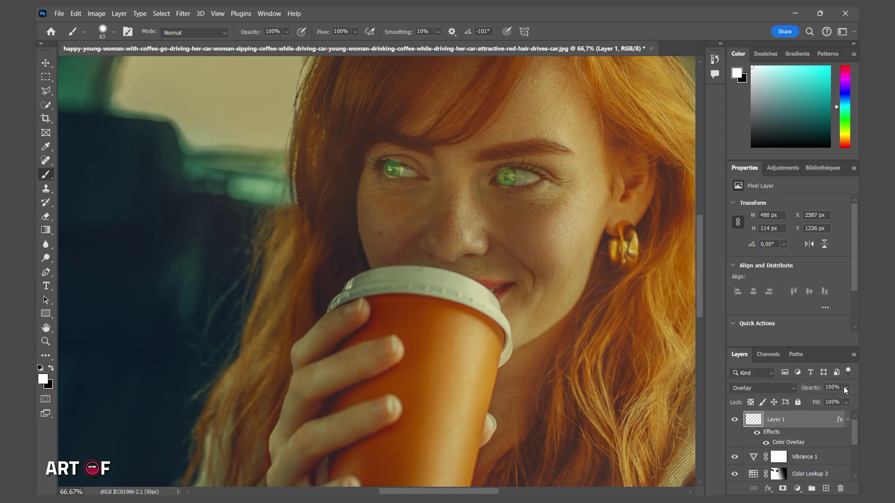
mouse_move(843, 402)
mouse_down()
mouse_move(822, 399)
mouse_move(840, 403)
mouse_move(830, 401)
mouse_up()
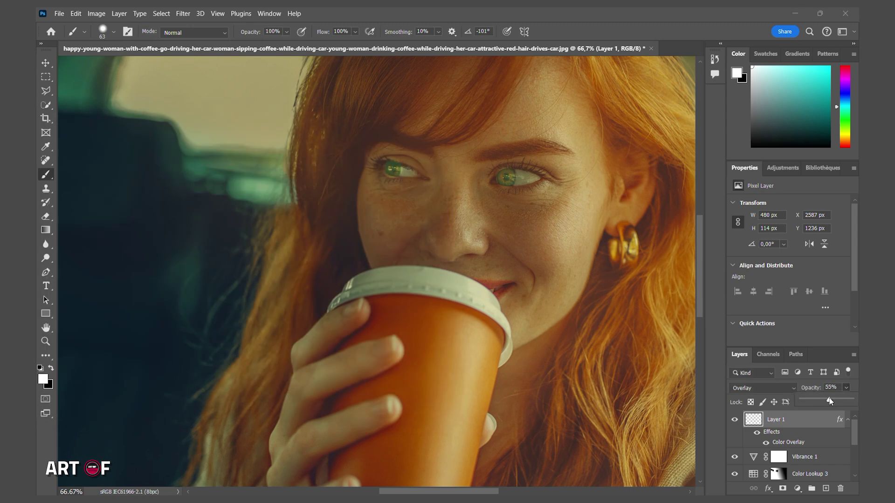
Step: Add a layer mask to the eye layer and paint black with a small brush to hide the green spilling around the irises
click(782, 489)
key(x)
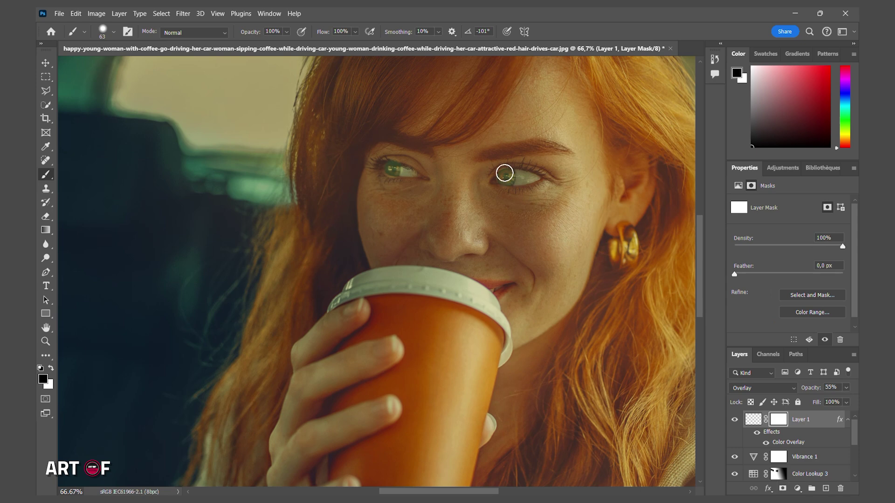
alt+right_click(497, 177)
alt+right_click(505, 178)
drag(380, 161, 396, 179)
drag(502, 172, 511, 165)
right_click(505, 159)
alt+right_click(471, 142)
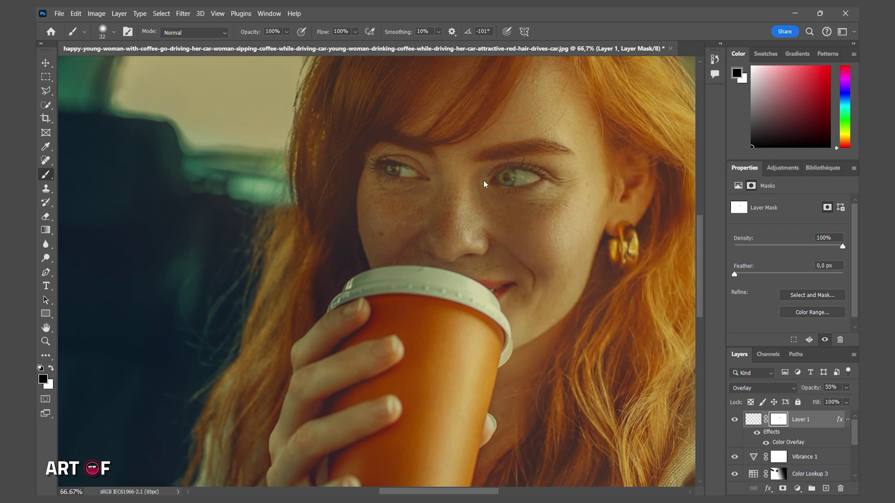
alt+right_click(516, 160)
key(x)
key(x)
Step: Lower the eye layer's opacity to 34% and compare the whole photo with and without the green eye tint
key(ctrl+minus)
key(ctrl+minus)
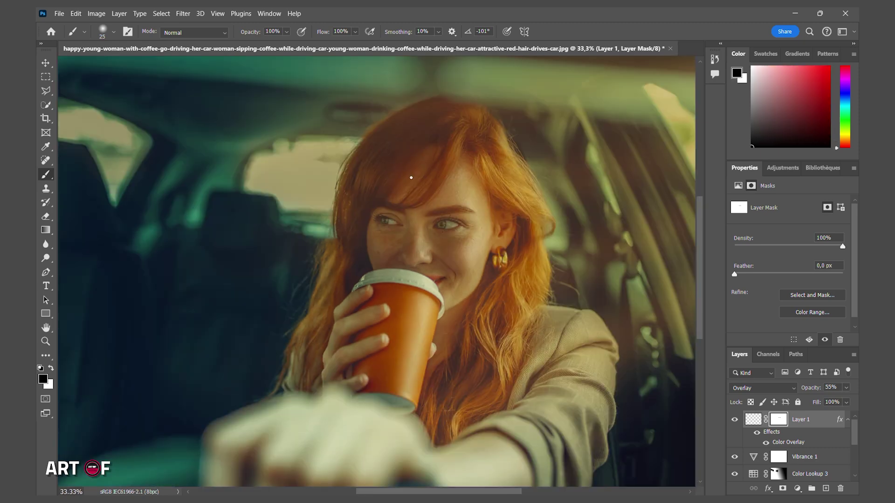
key(ctrl+minus)
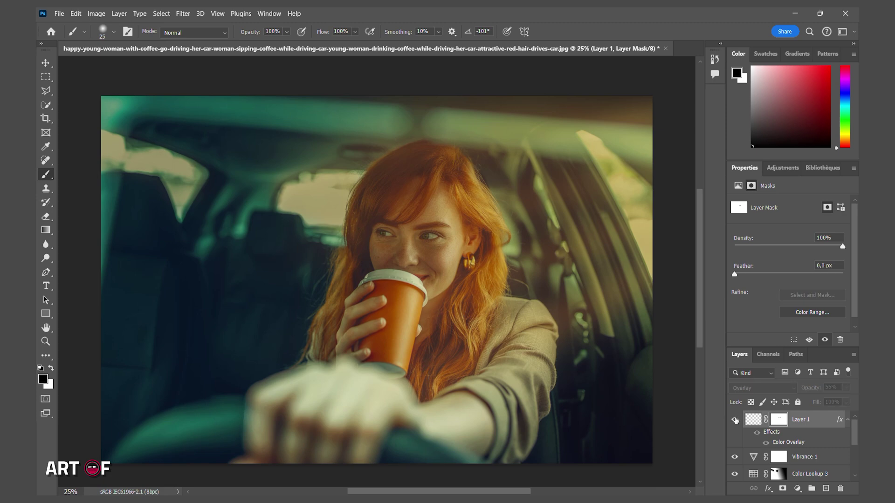
click(845, 390)
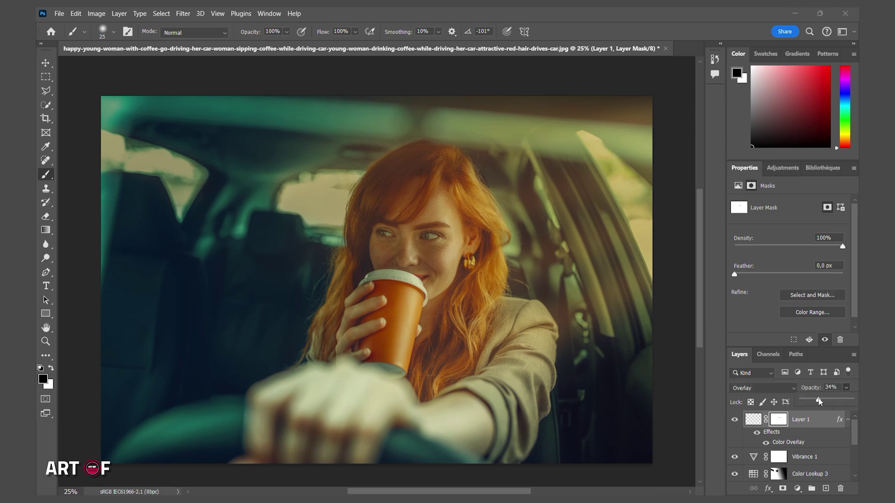
click(737, 420)
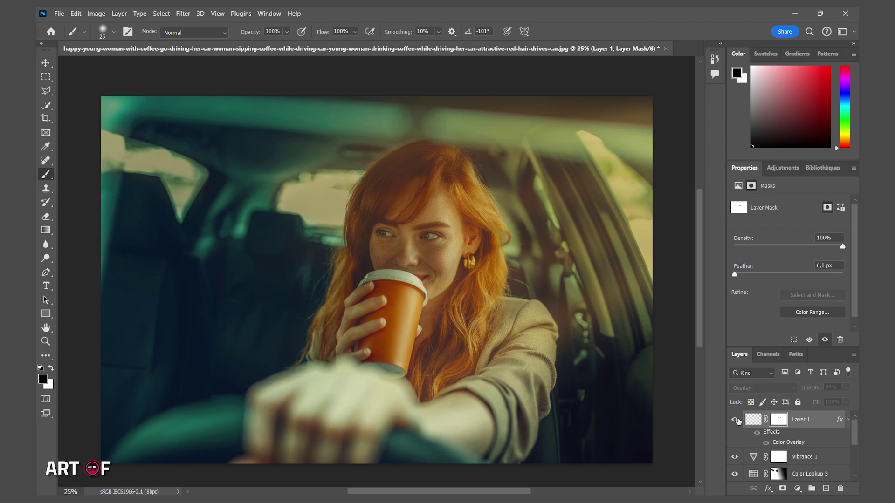
click(737, 421)
click(753, 420)
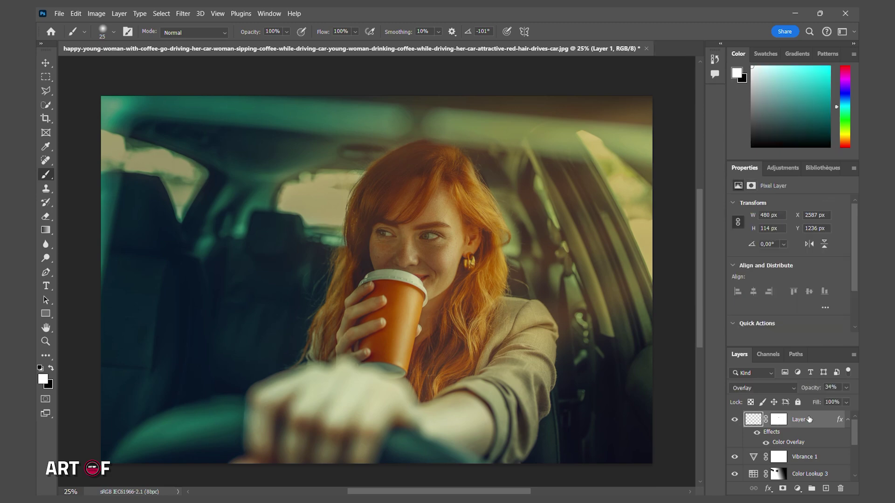
Step: Add a Selective Color adjustment layer above the eye layer and select Greens as its color range
click(798, 488)
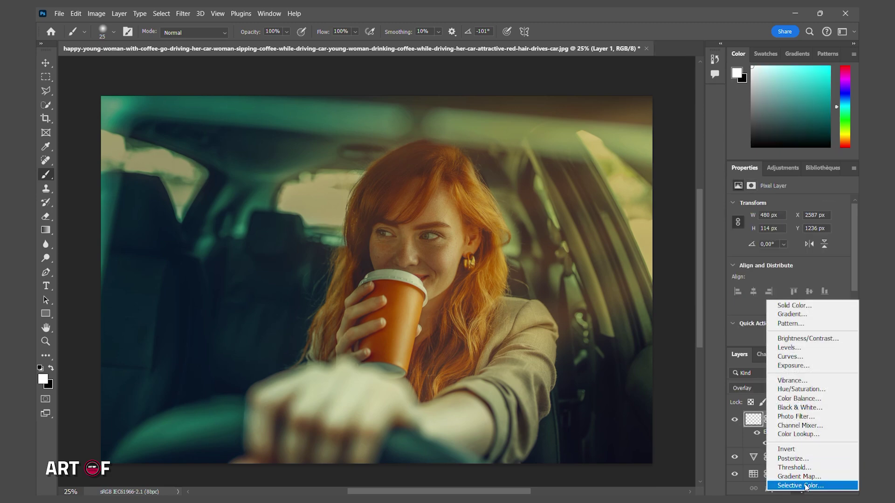
click(805, 486)
click(792, 215)
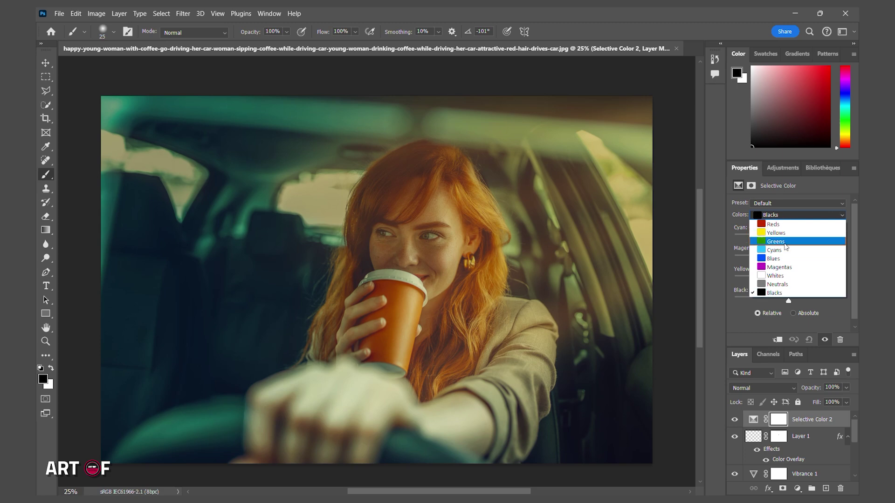
click(784, 239)
Step: Add a Color Lookup adjustment layer with the HorrorBlue.3DL look and lower its opacity to 38%
click(798, 488)
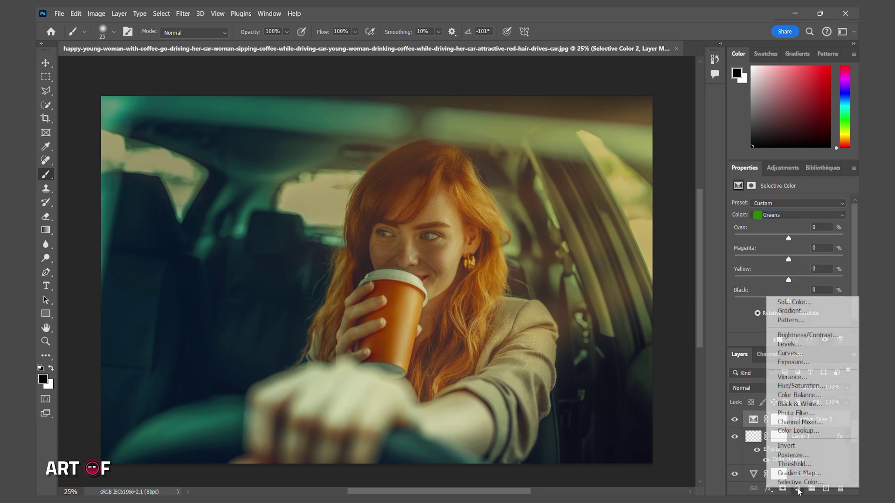
click(811, 425)
click(807, 204)
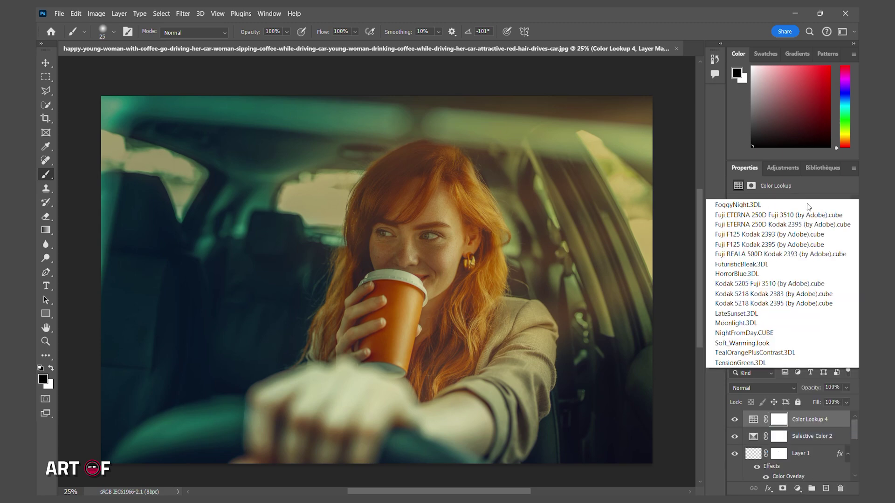
click(795, 204)
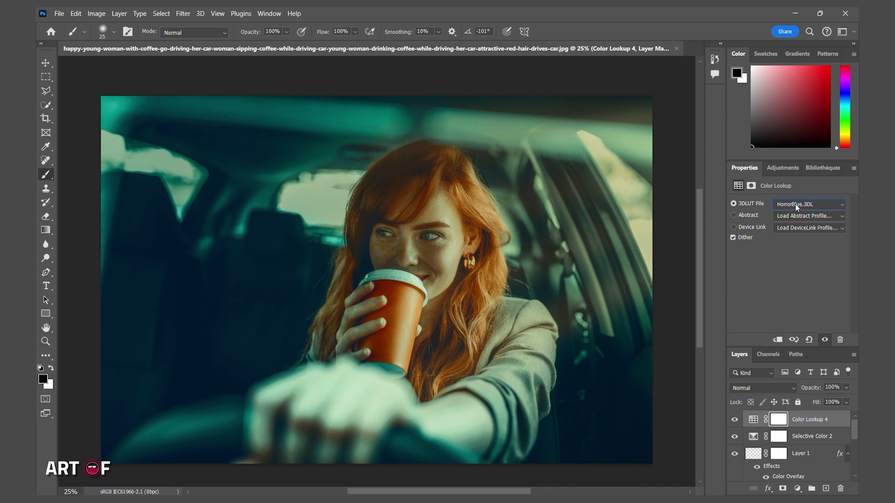
click(847, 388)
drag(844, 400, 821, 400)
Step: Draw a black-to-white linear gradient on the Color Lookup mask from the dark back seat to just past the woman's hair, at about 13° and 76% scale
click(779, 419)
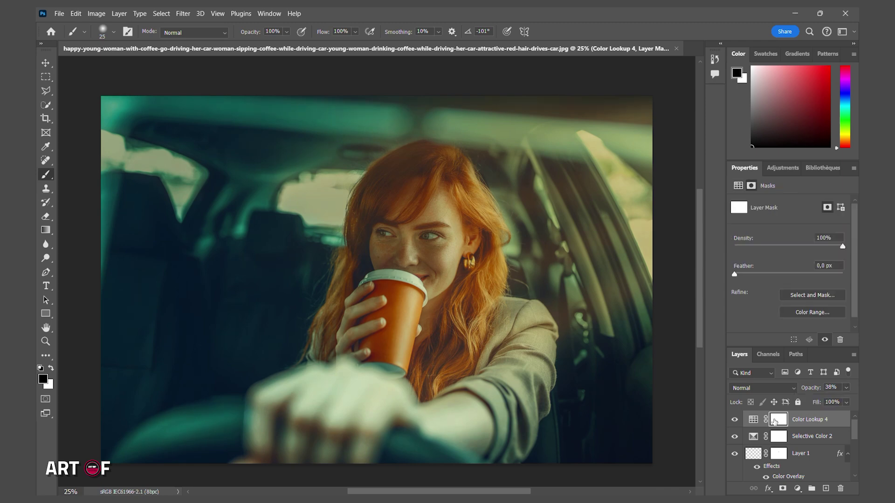
click(45, 231)
drag(222, 329, 413, 282)
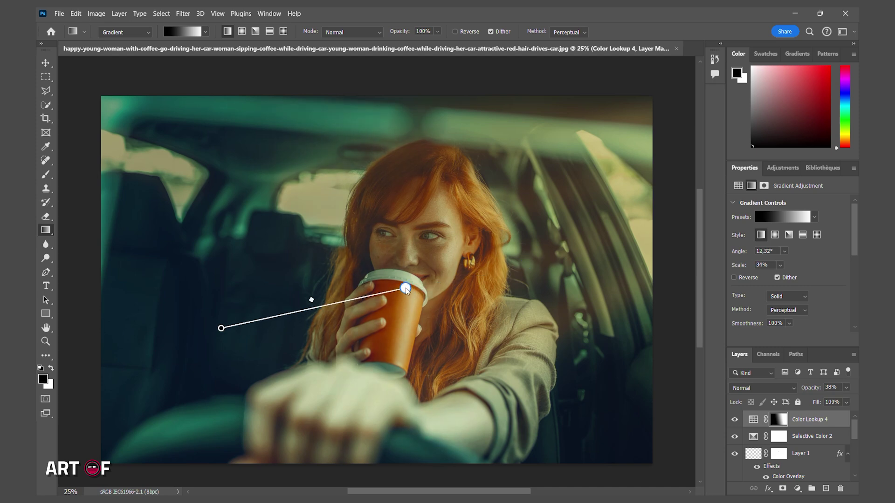
drag(221, 328, 144, 336)
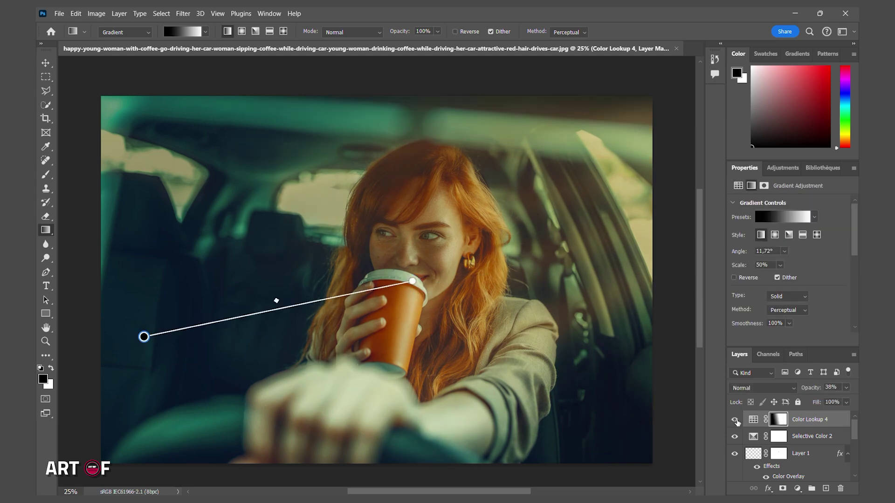
drag(409, 283, 550, 241)
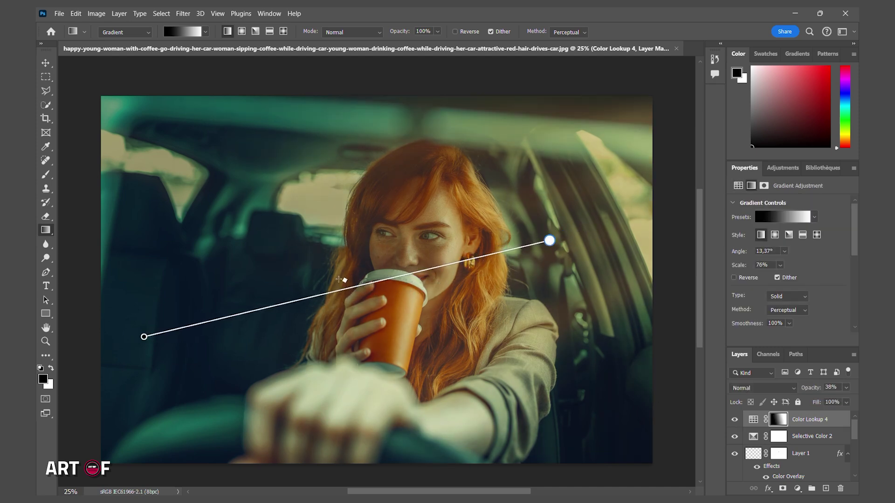
key(v)
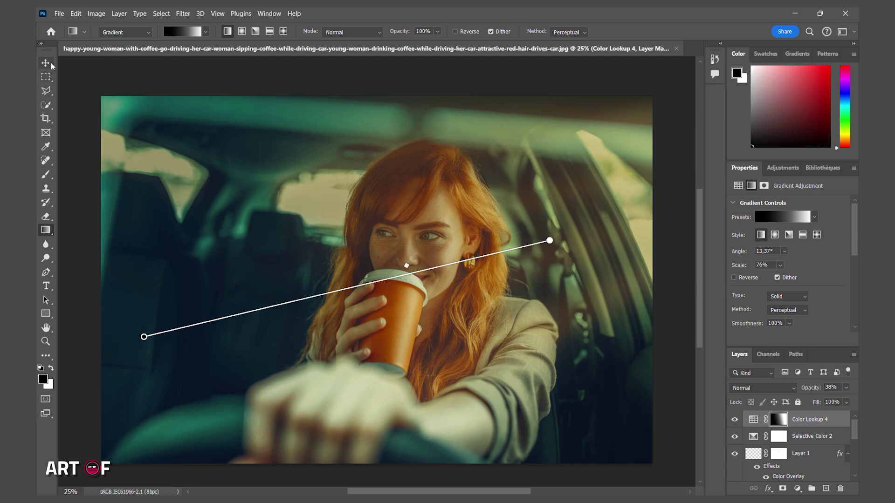
Step: Compare the photo with and without the HorrorBlue color lookup, and raise that layer's opacity to about 62%
click(735, 419)
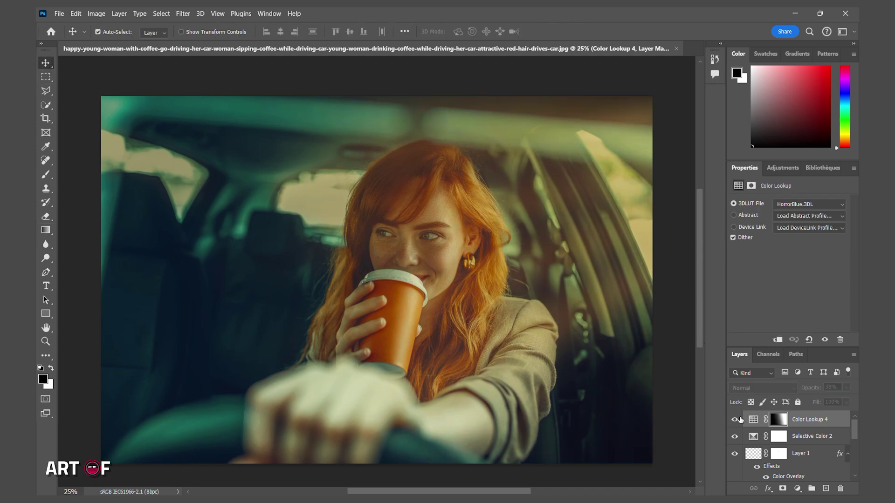
click(735, 420)
click(846, 387)
drag(829, 399, 839, 402)
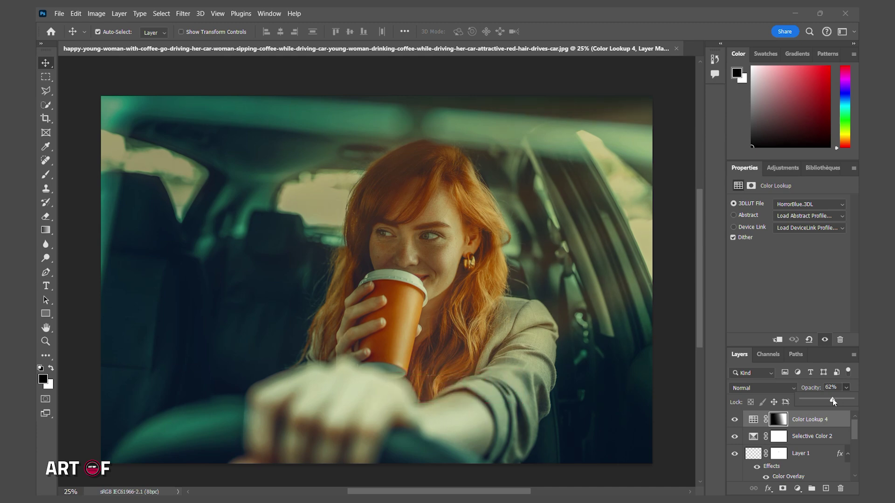